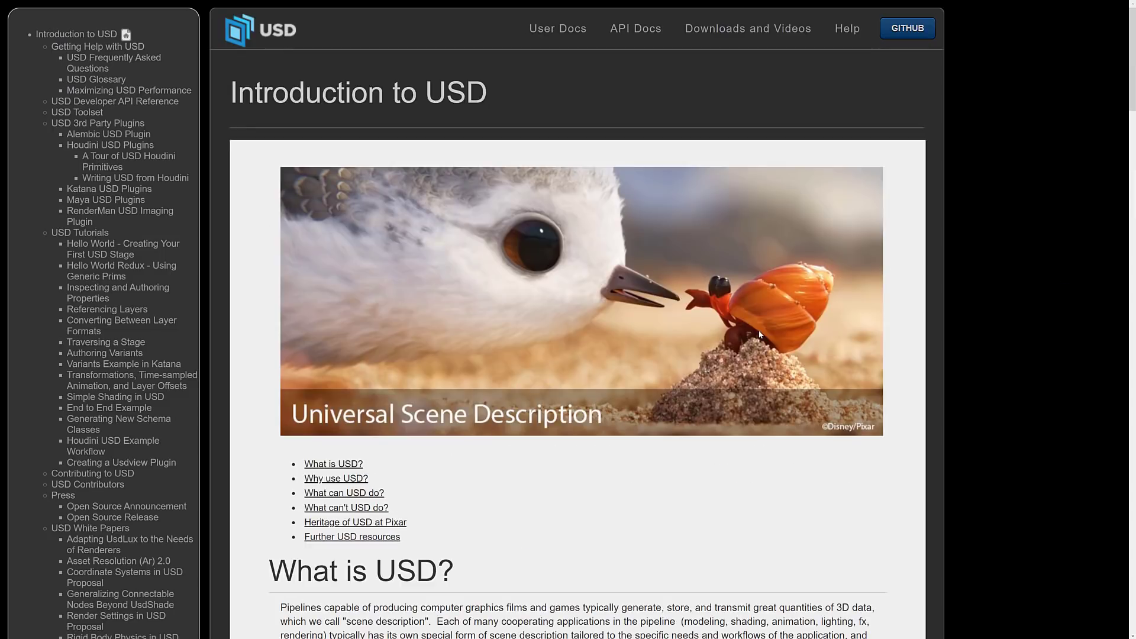
Skim the Introduction to USD page, covering what USD is and what it can do
scroll(513, 339, down, 1)
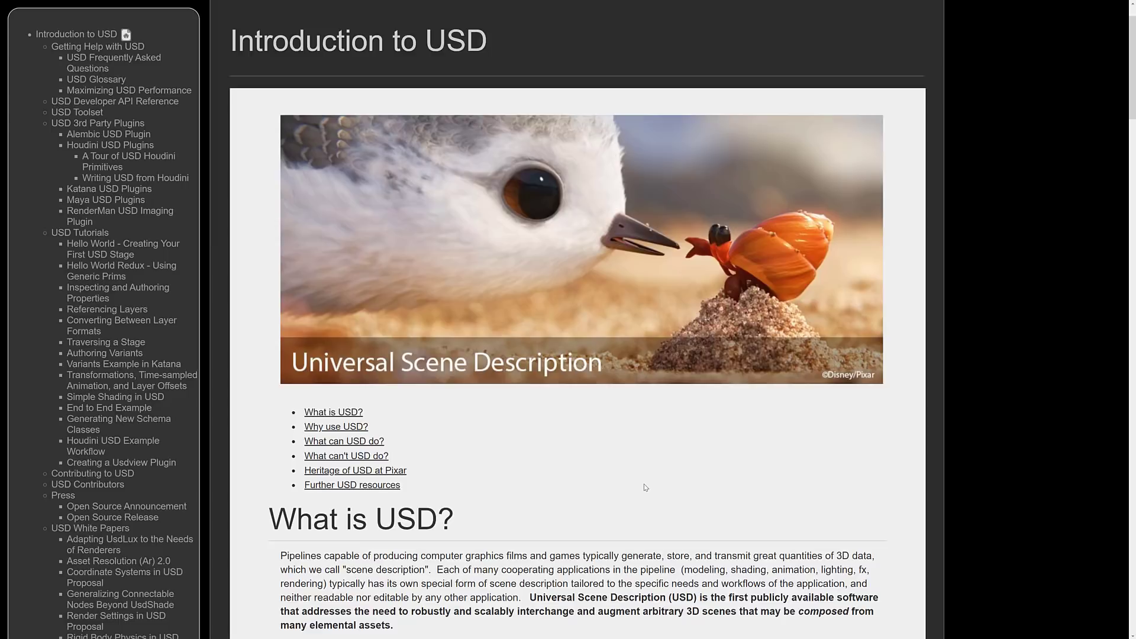
scroll(758, 500, down, 20)
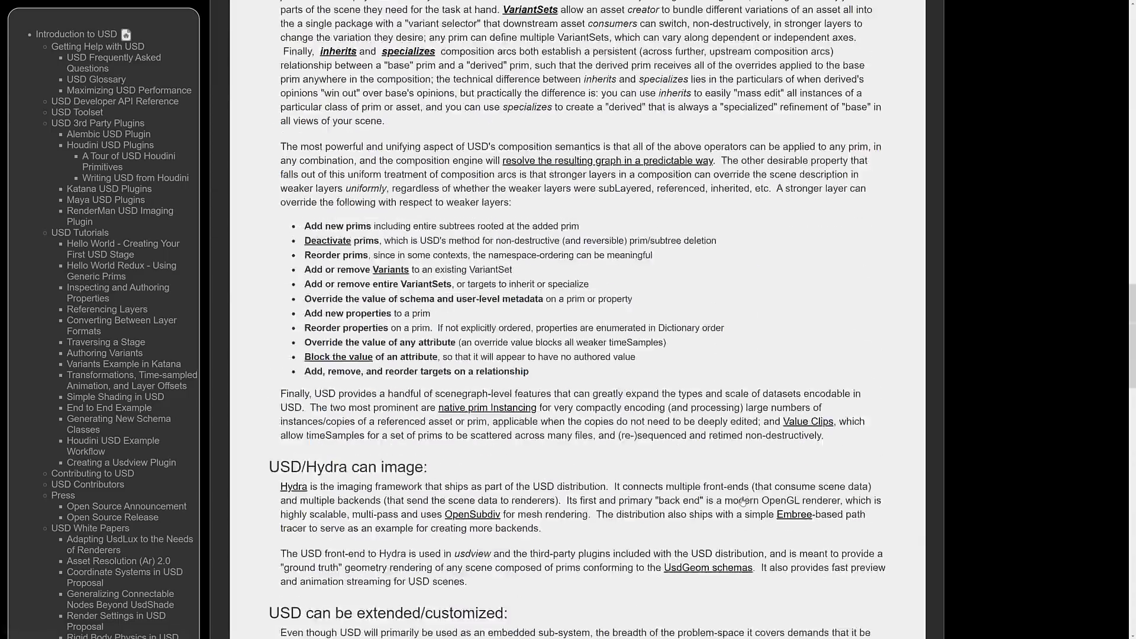
scroll(743, 502, up, 20)
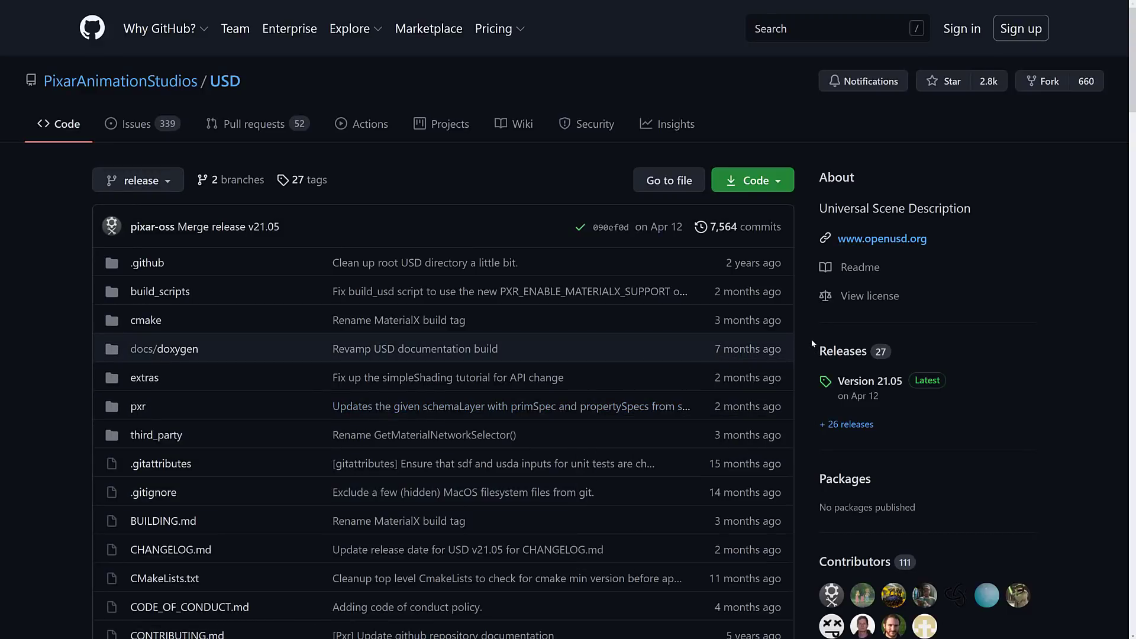
Examine the PixarAnimationStudios/USD repository's README for its dependencies, prerequisites and build instructions
scroll(812, 339, down, 2)
scroll(811, 339, up, 2)
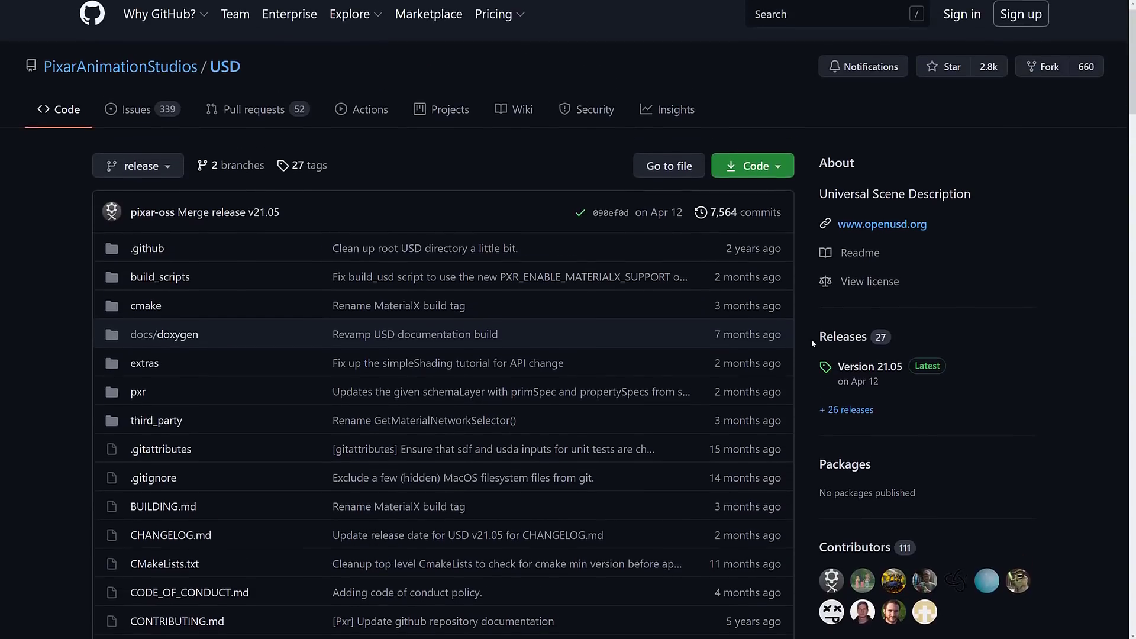
scroll(812, 343, down, 15)
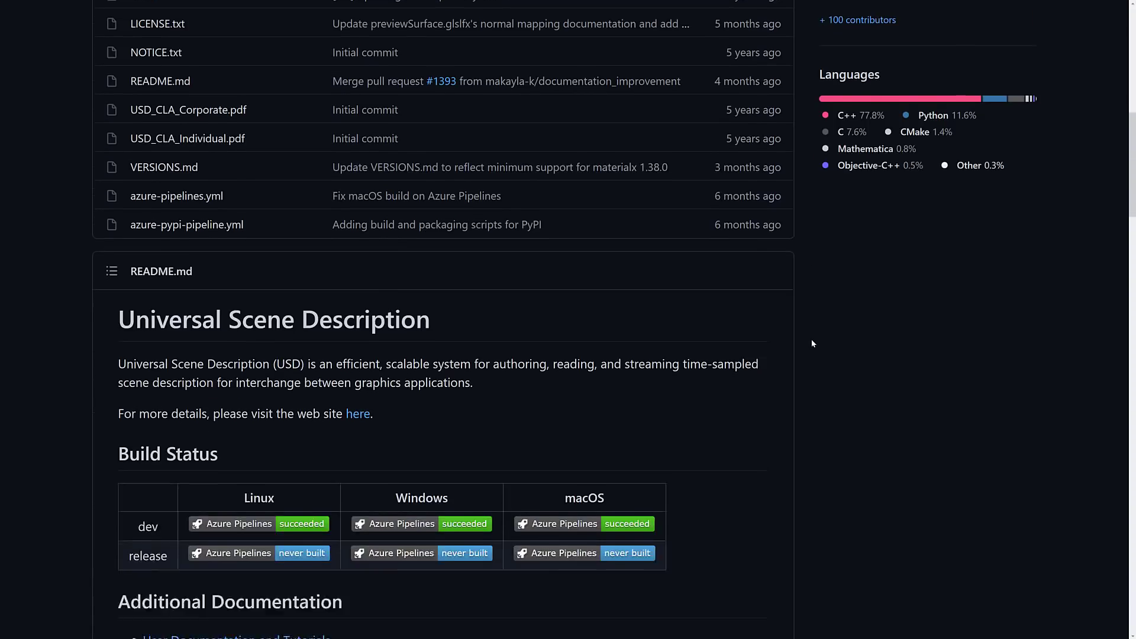
scroll(812, 343, down, 8)
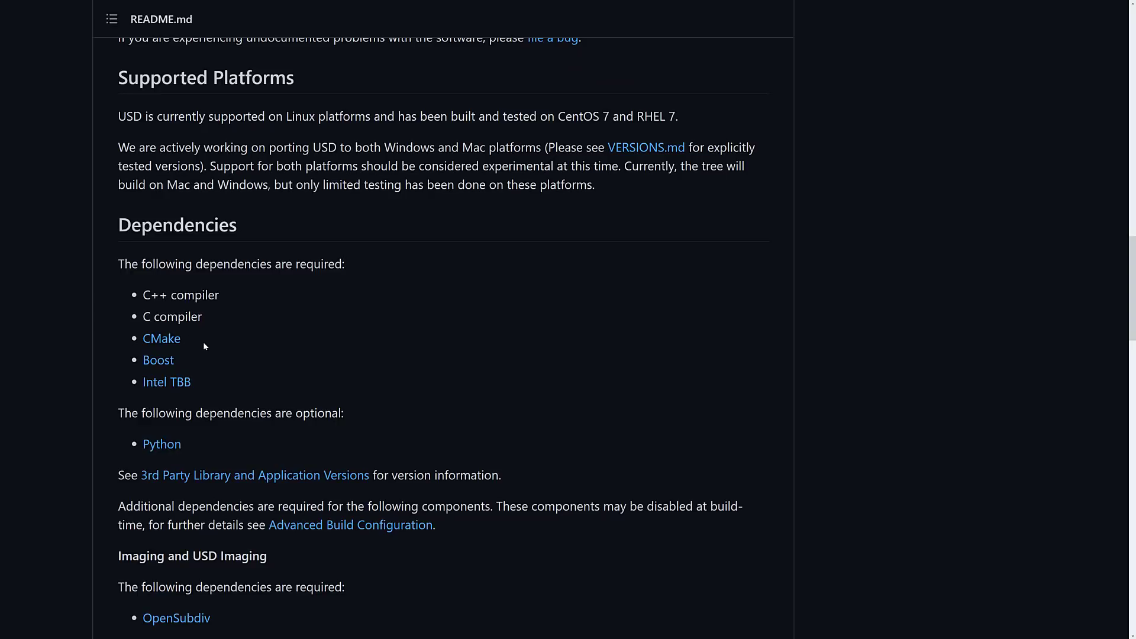
scroll(204, 344, down, 2)
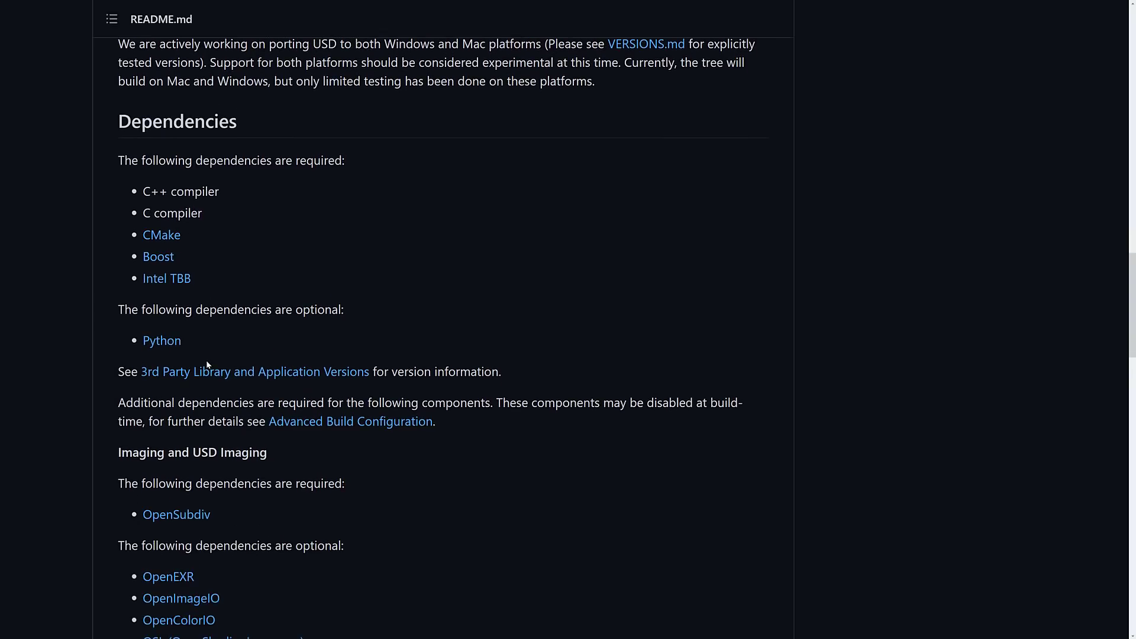
scroll(207, 364, down, 3)
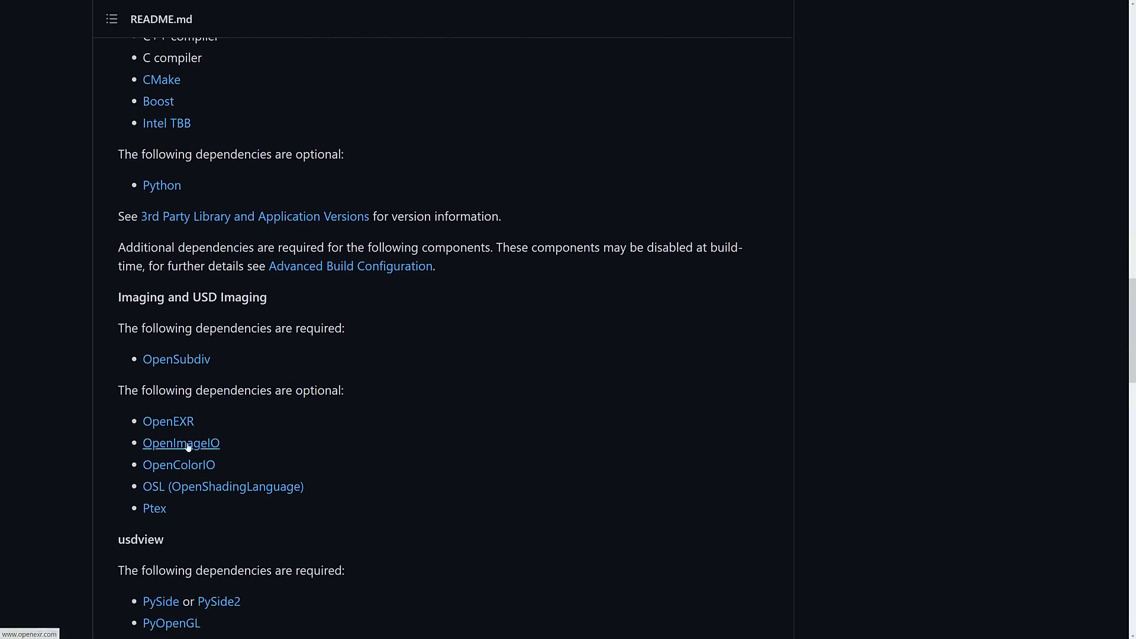
scroll(188, 446, down, 5)
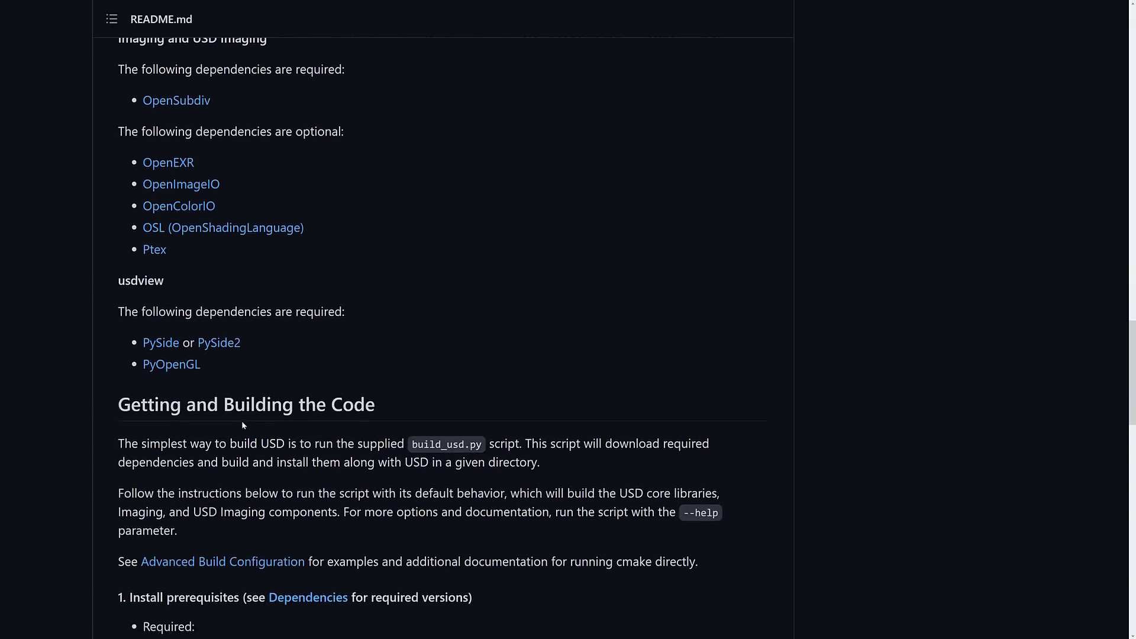
scroll(241, 425, down, 6)
scroll(257, 365, down, 4)
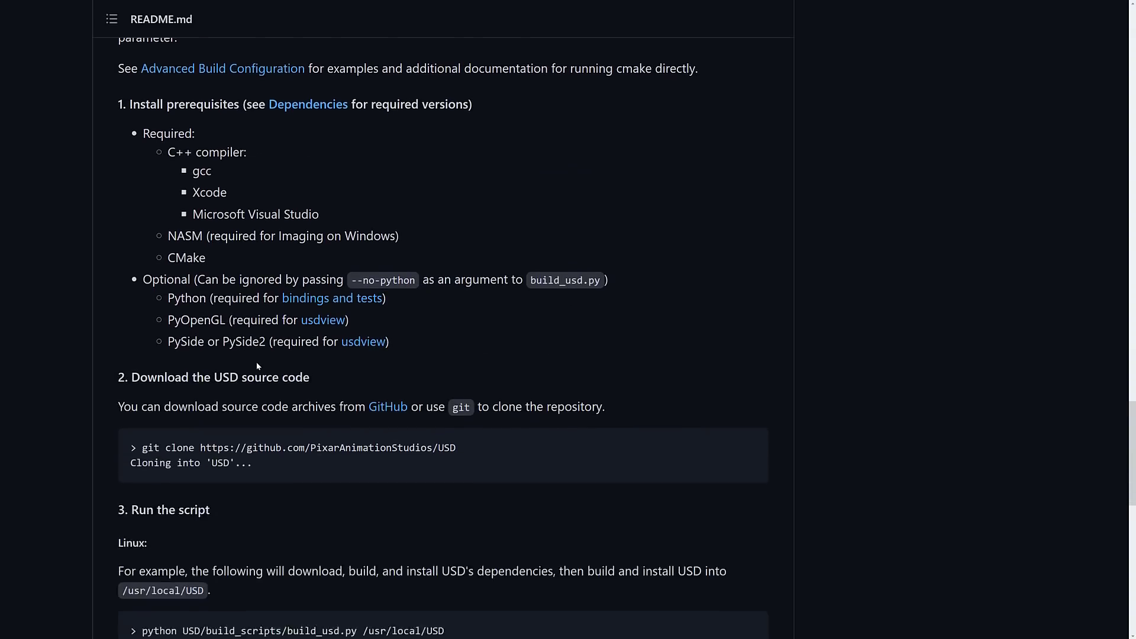
scroll(257, 365, down, 6)
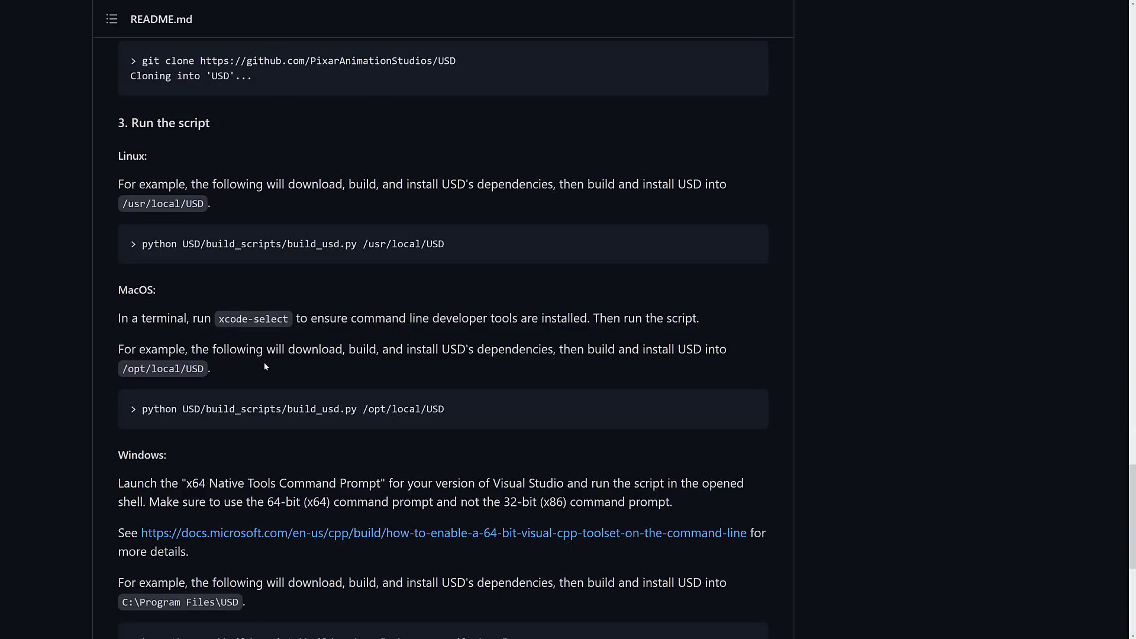
Switch to NVIDIA's Universal Scene Description page and examine its pre-built USD libraries, video tutorials and sample assets
key(ctrl+Tab)
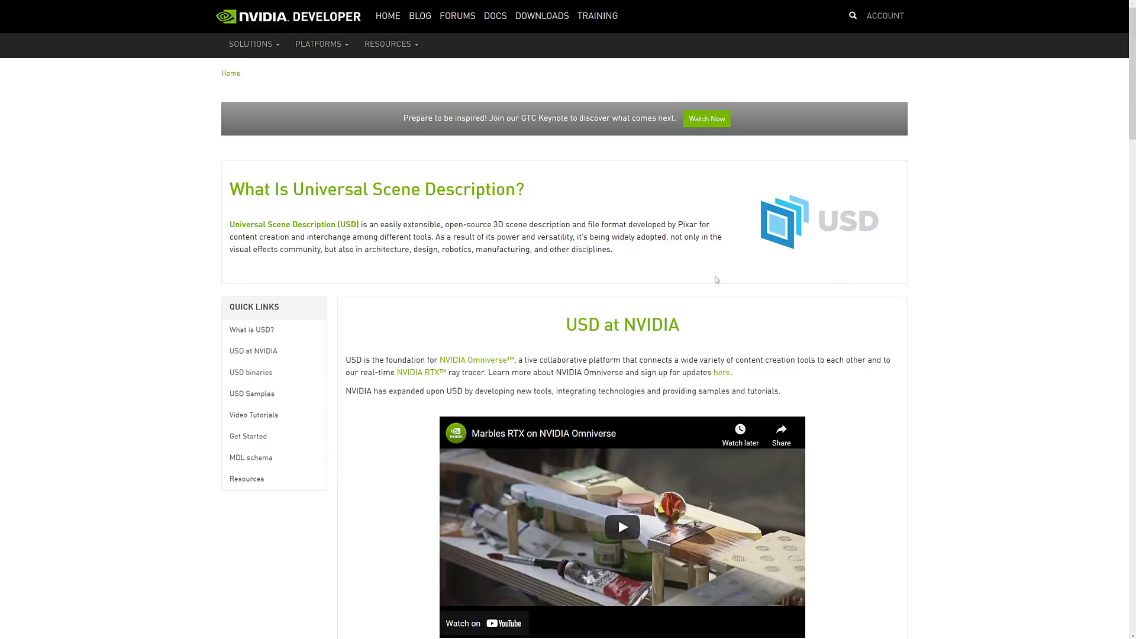
scroll(674, 285, down, 2)
scroll(674, 285, down, 1)
scroll(585, 172, down, 4)
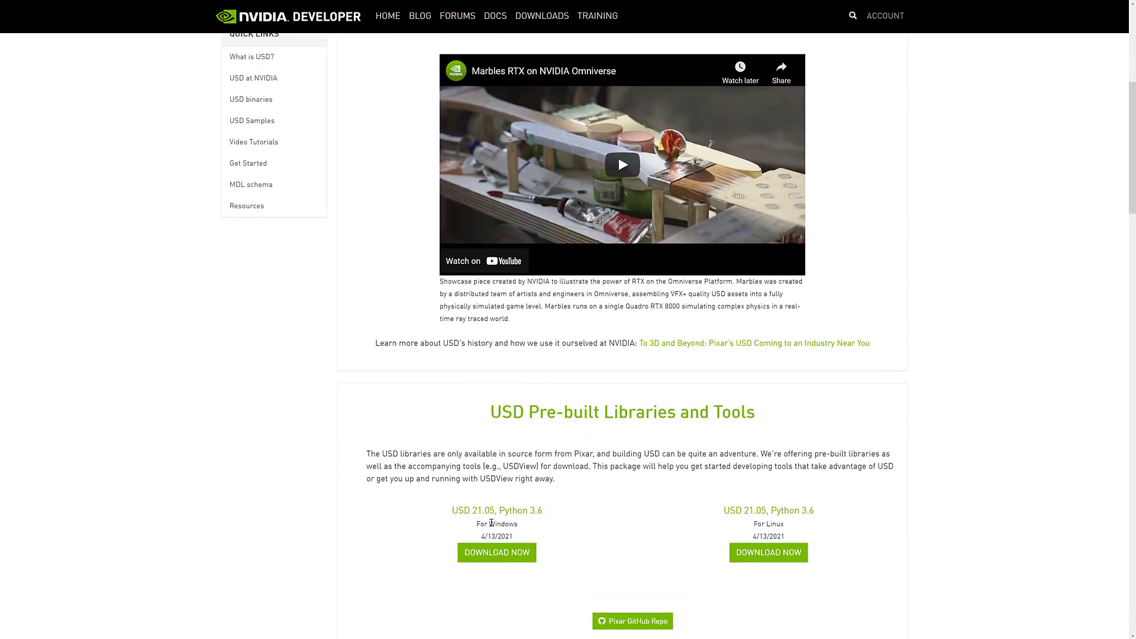
scroll(491, 523, down, 1)
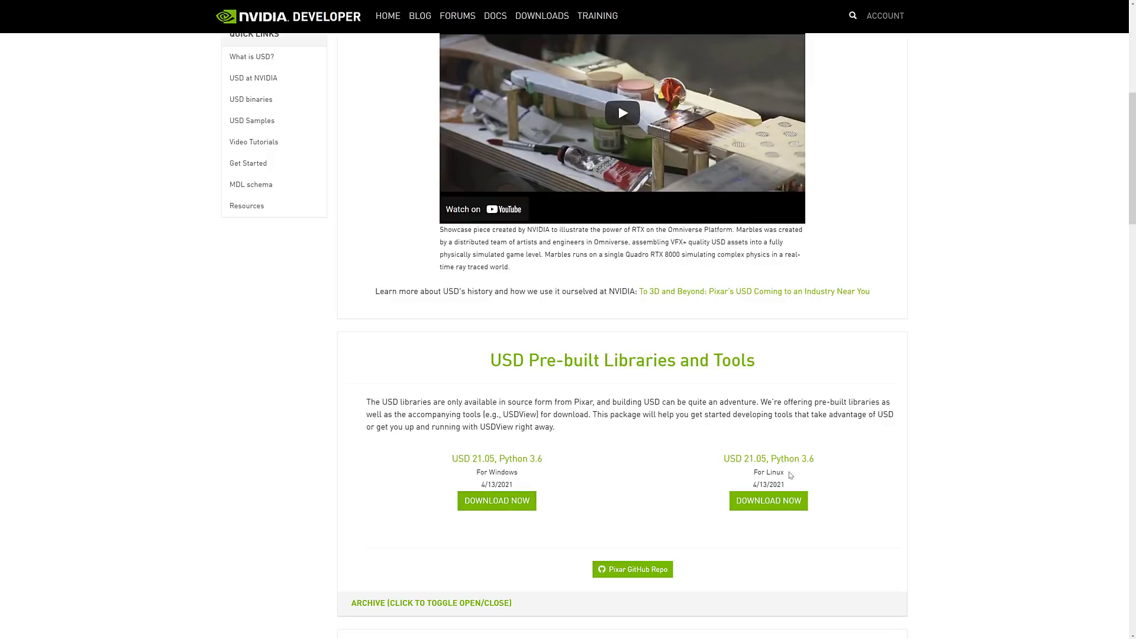
scroll(809, 459, down, 6)
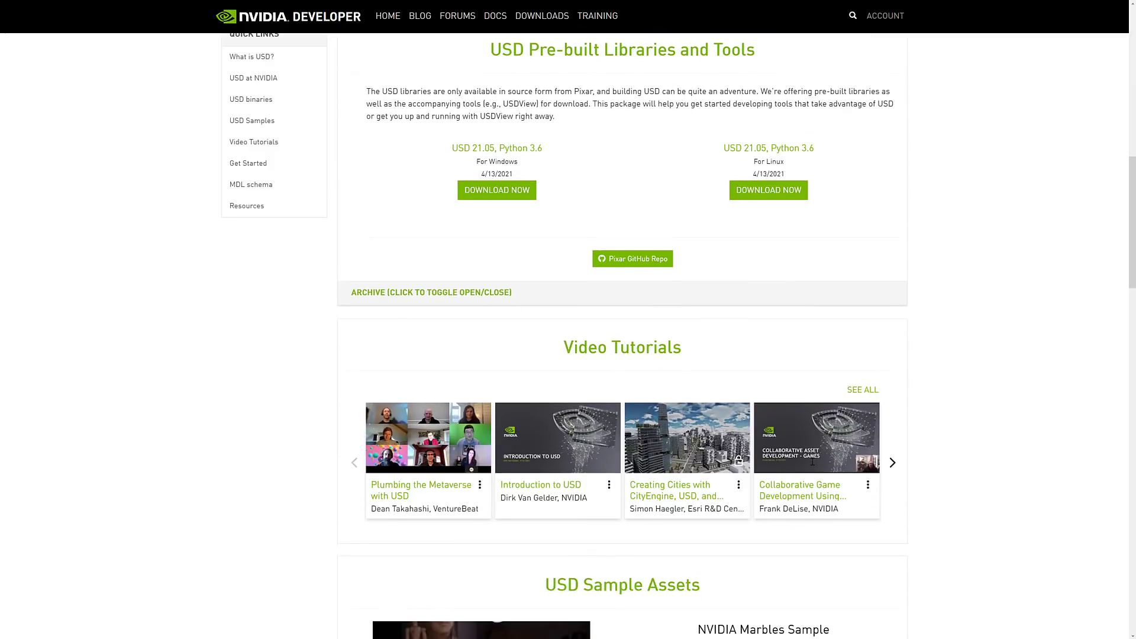
scroll(720, 328, up, 4)
scroll(669, 314, down, 8)
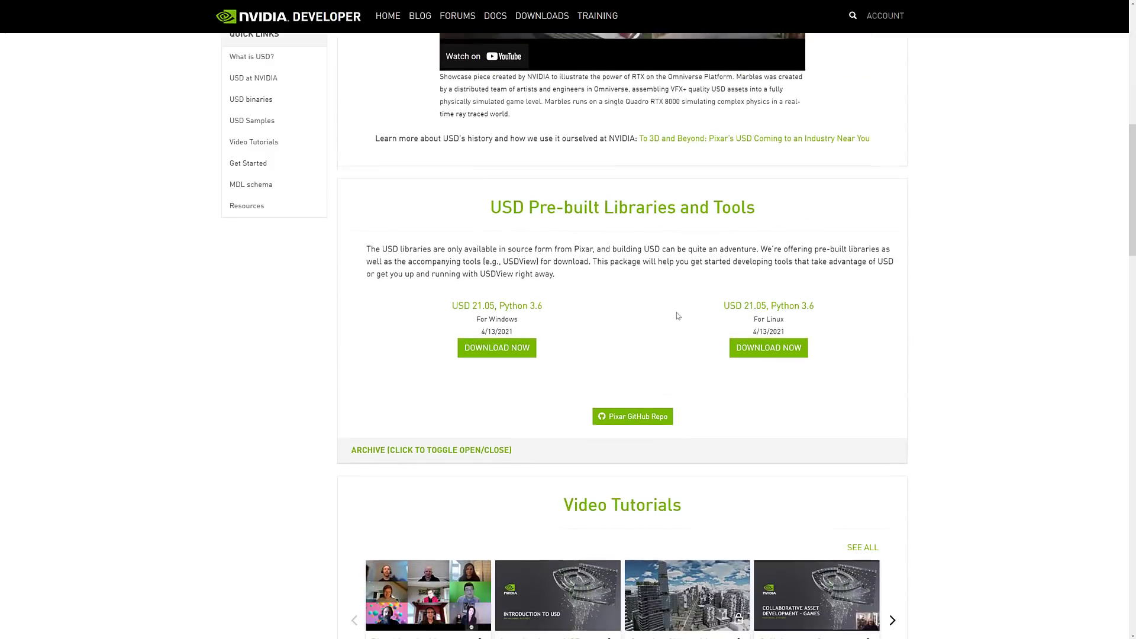
scroll(678, 315, down, 3)
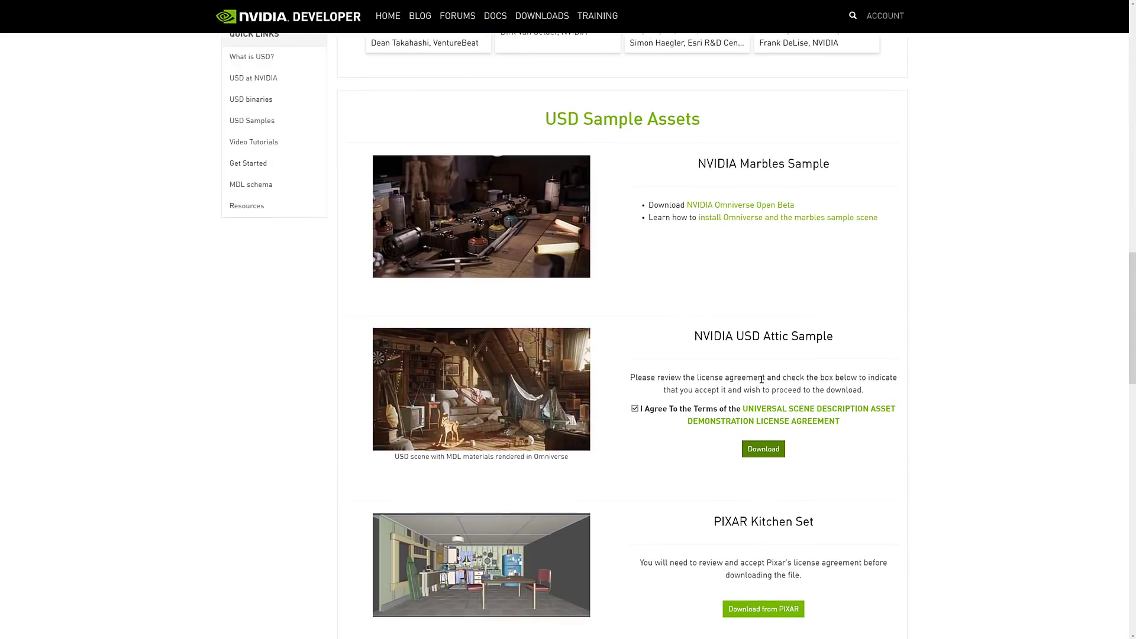
scroll(503, 335, down, 2)
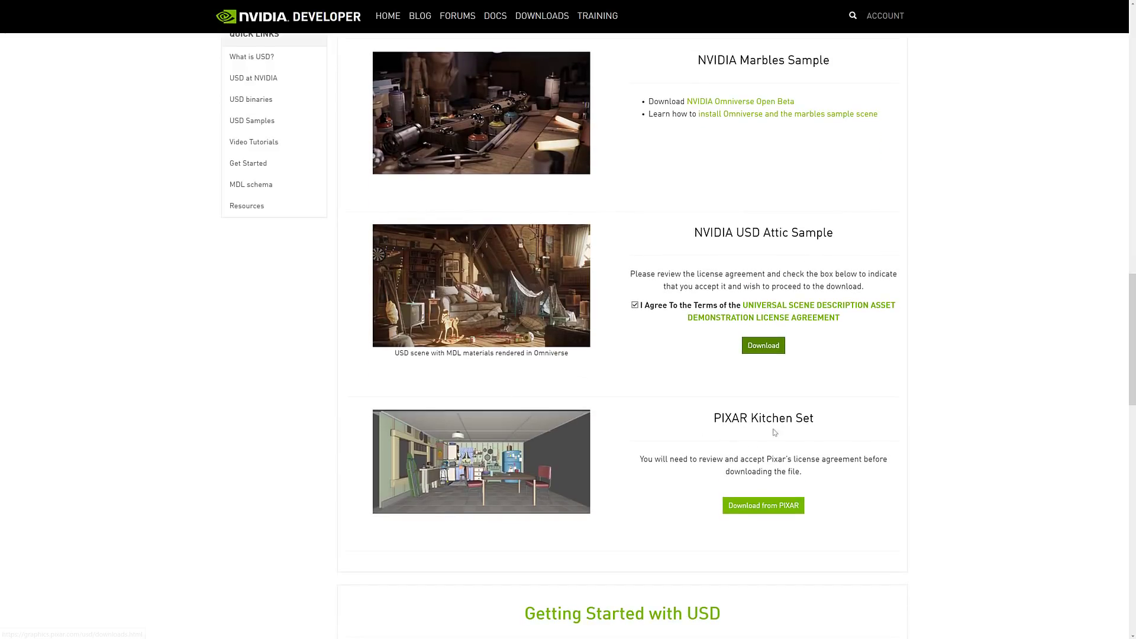
scroll(839, 429, down, 3)
scroll(844, 426, up, 15)
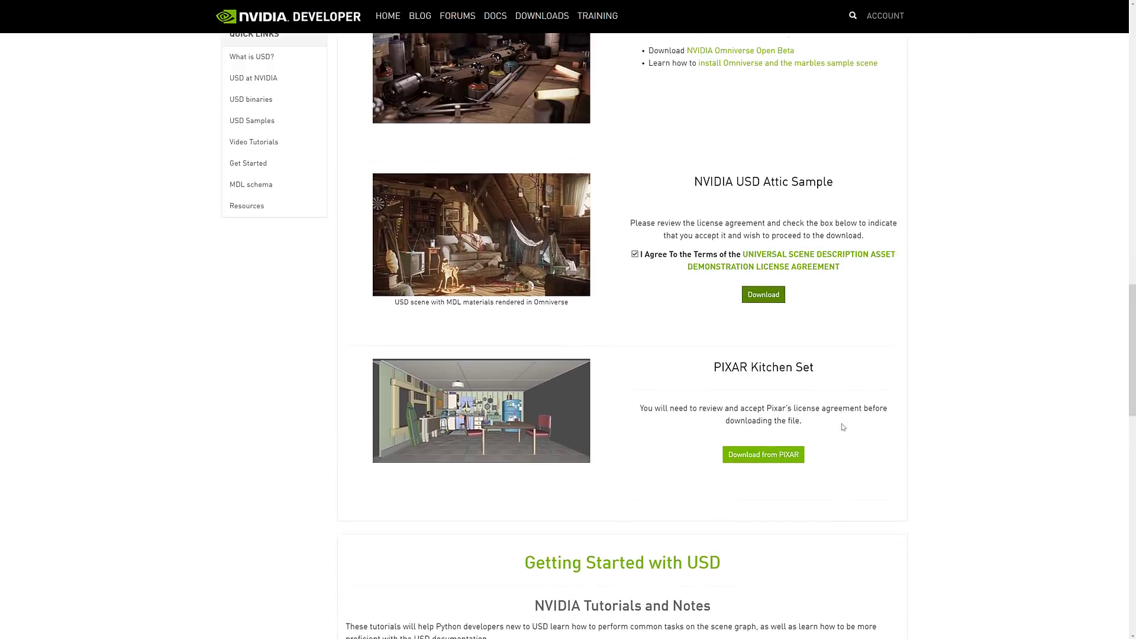
scroll(844, 427, up, 5)
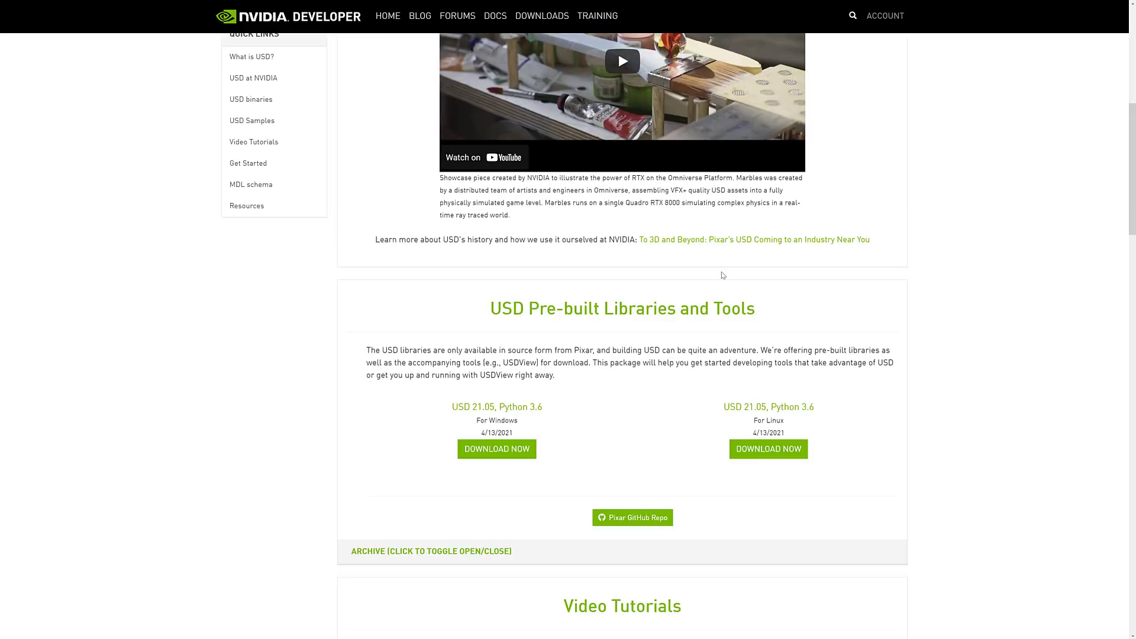
Switch to the Downloads folder in File Explorer and hide the preview pane
key(alt+Tab)
key(alt+Tab)
key(alt+Tab)
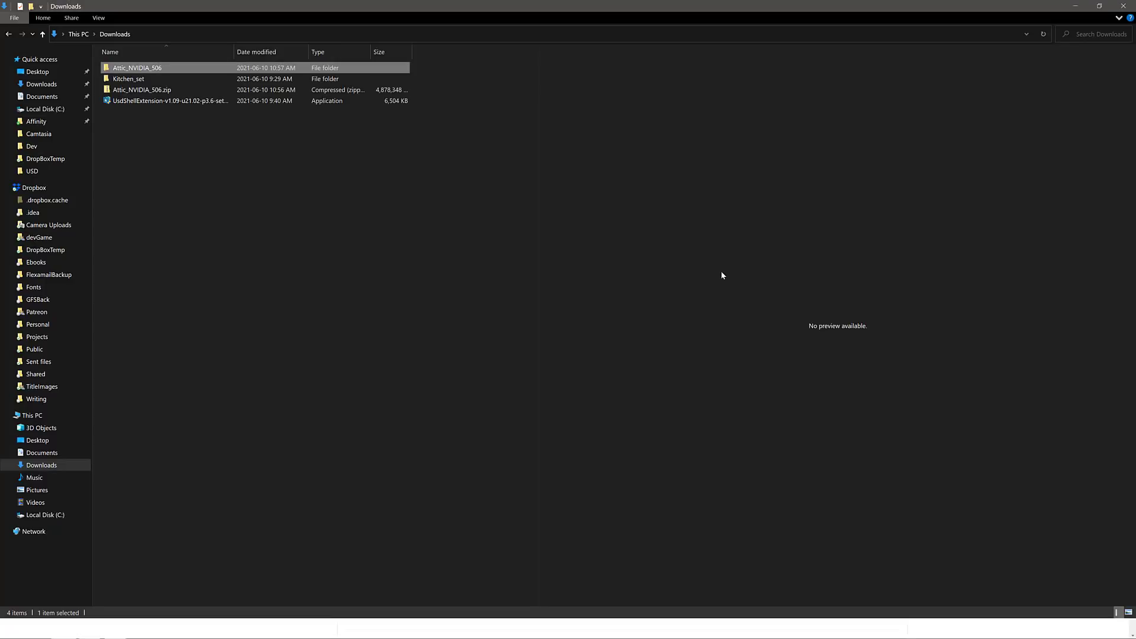
click(98, 18)
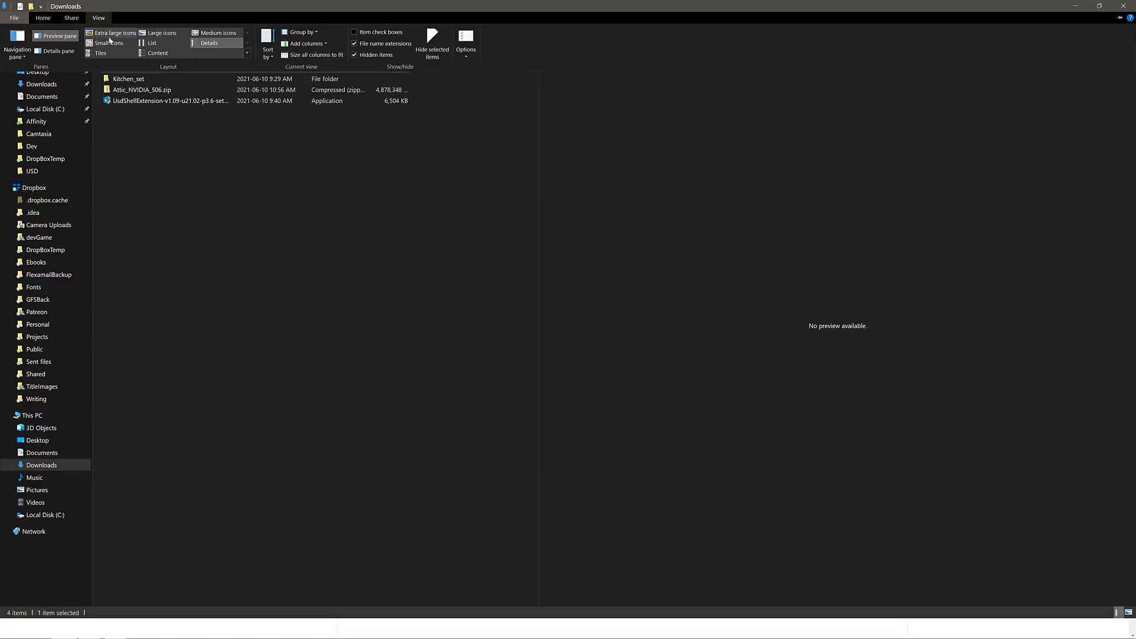
click(268, 227)
click(198, 140)
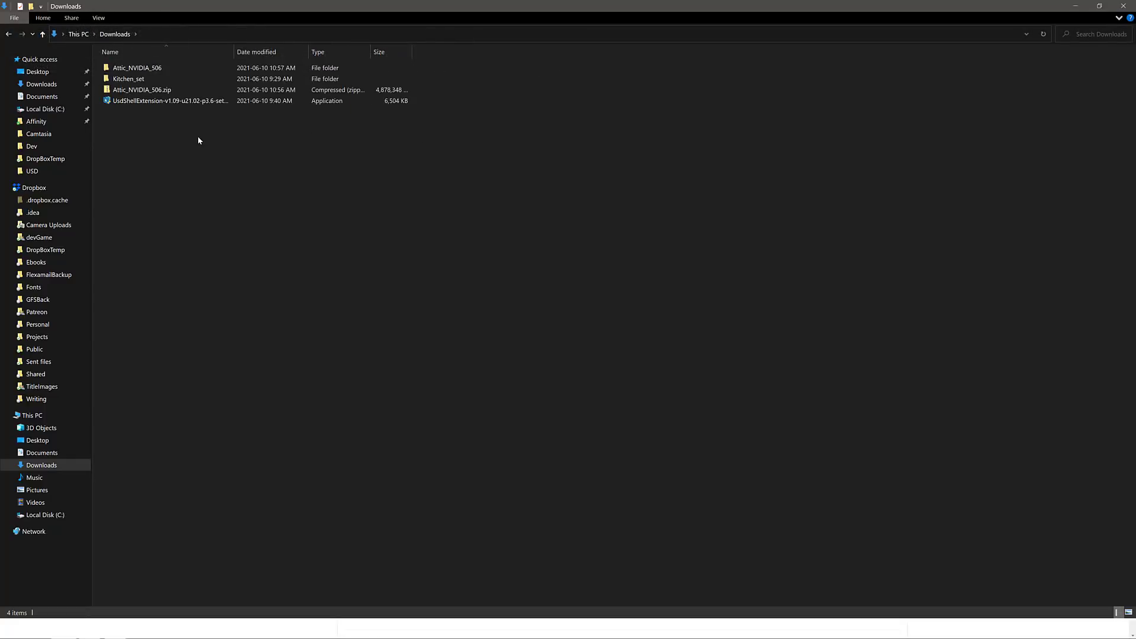
Open the Kitchen_set folder and display its contents as extra large icons
double_click(121, 79)
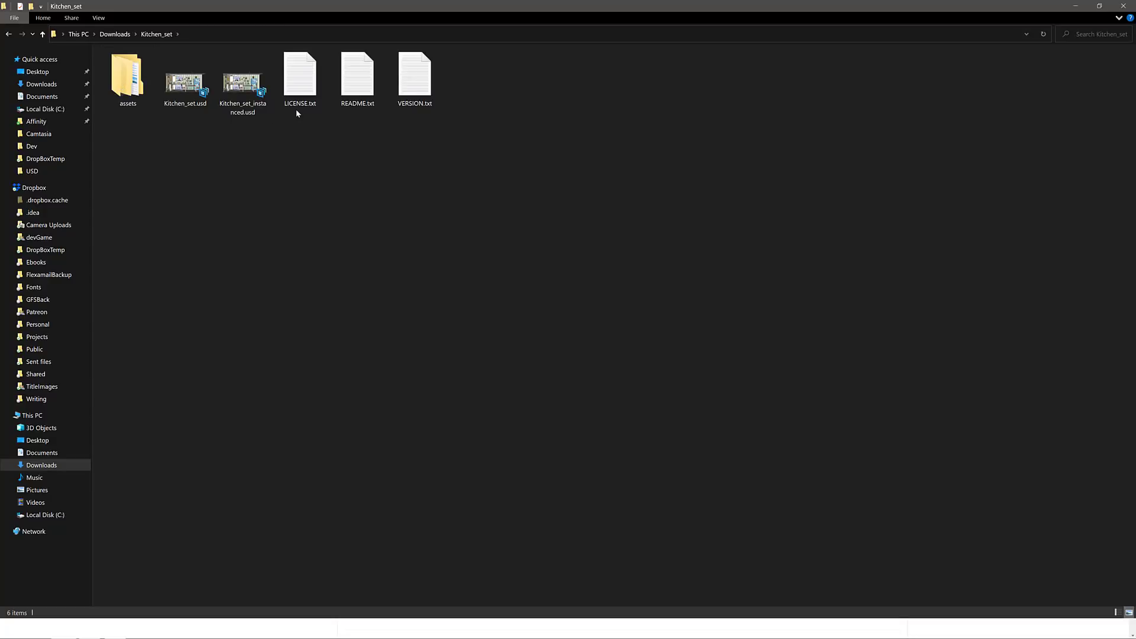
click(94, 20)
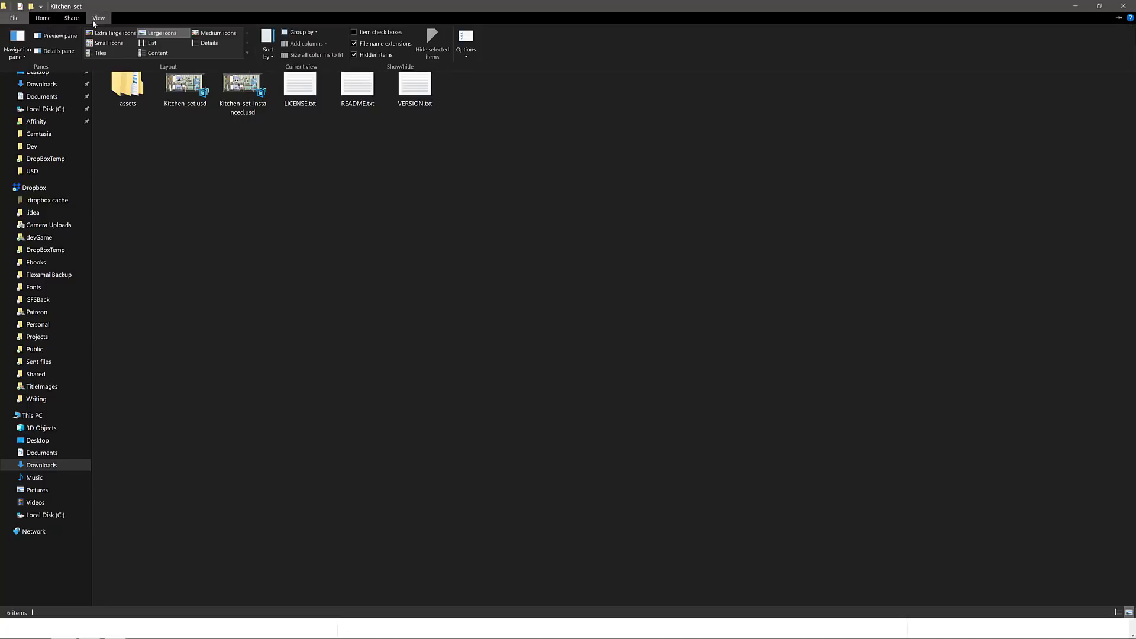
click(101, 34)
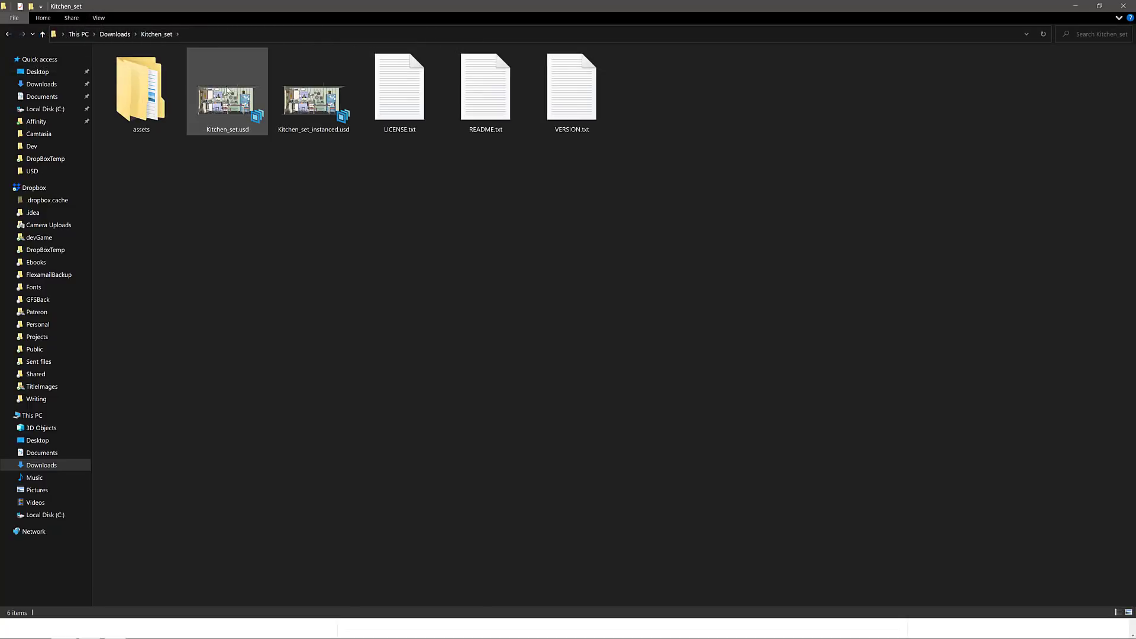
View Kitchen_set.usd in the USD viewer, enlarge and reposition the viewer window to inspect the scene, and close it
mouse_move(227, 90)
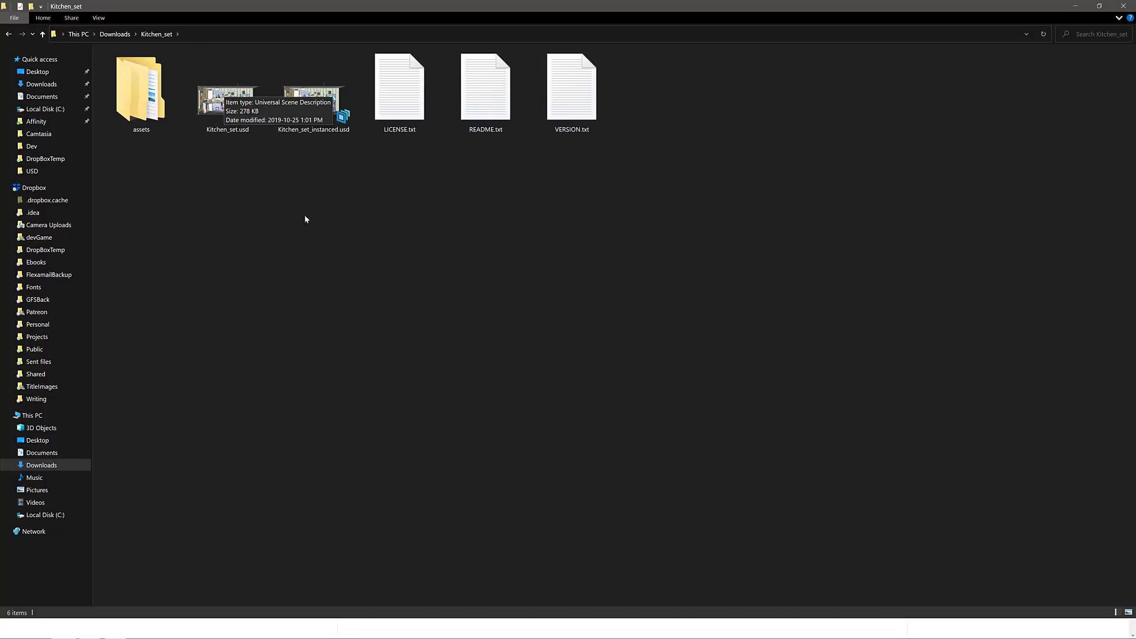
right_click(227, 97)
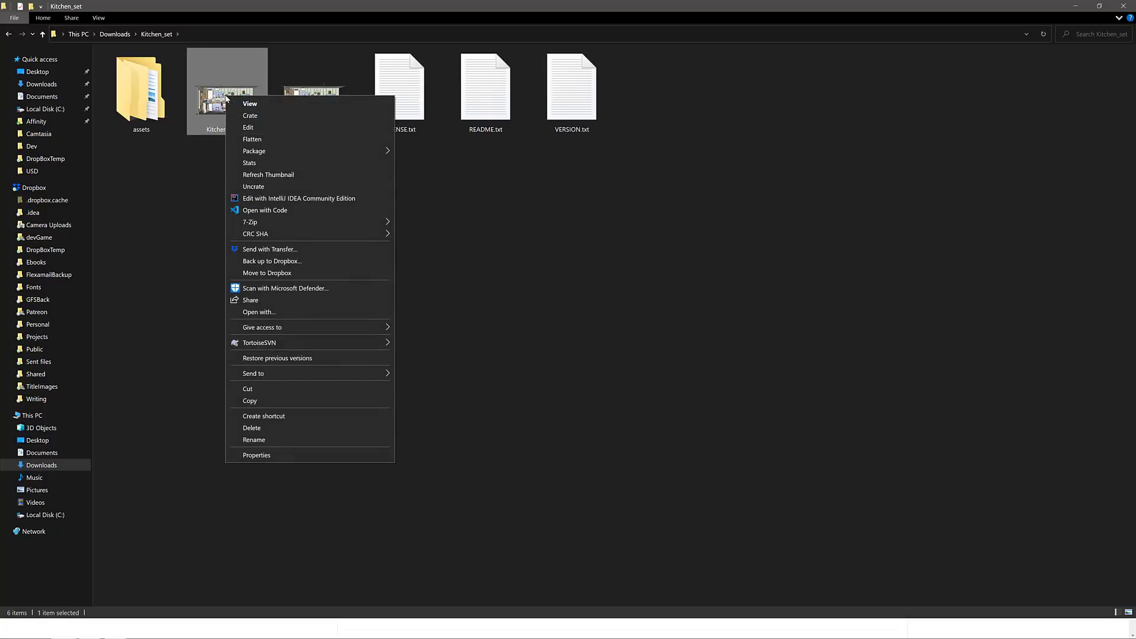
click(240, 104)
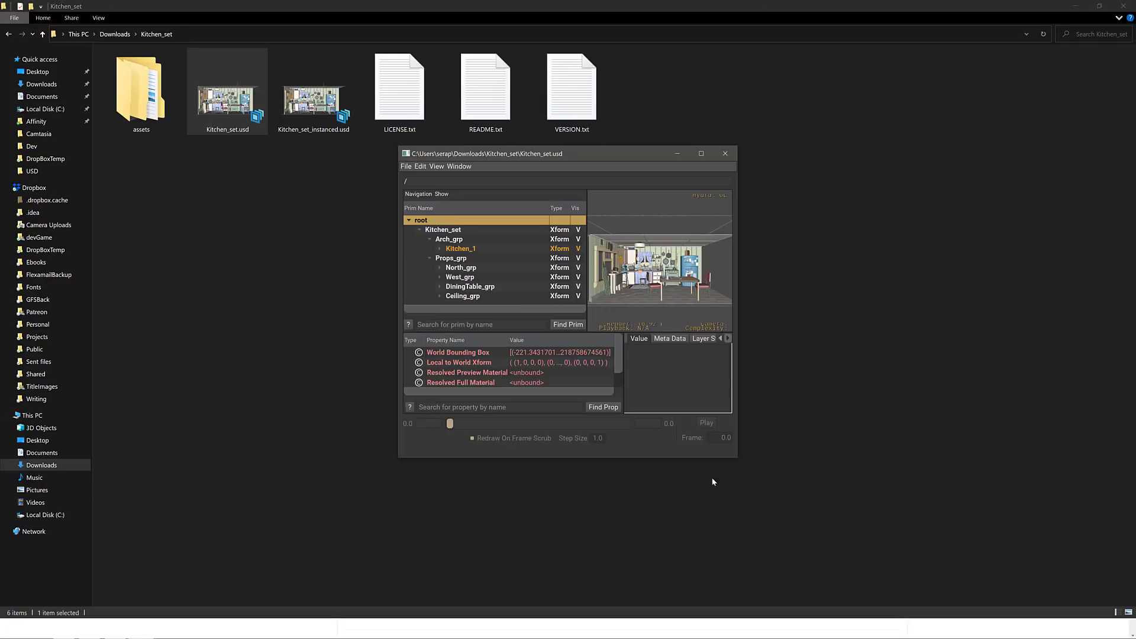
drag(737, 466, 1045, 561)
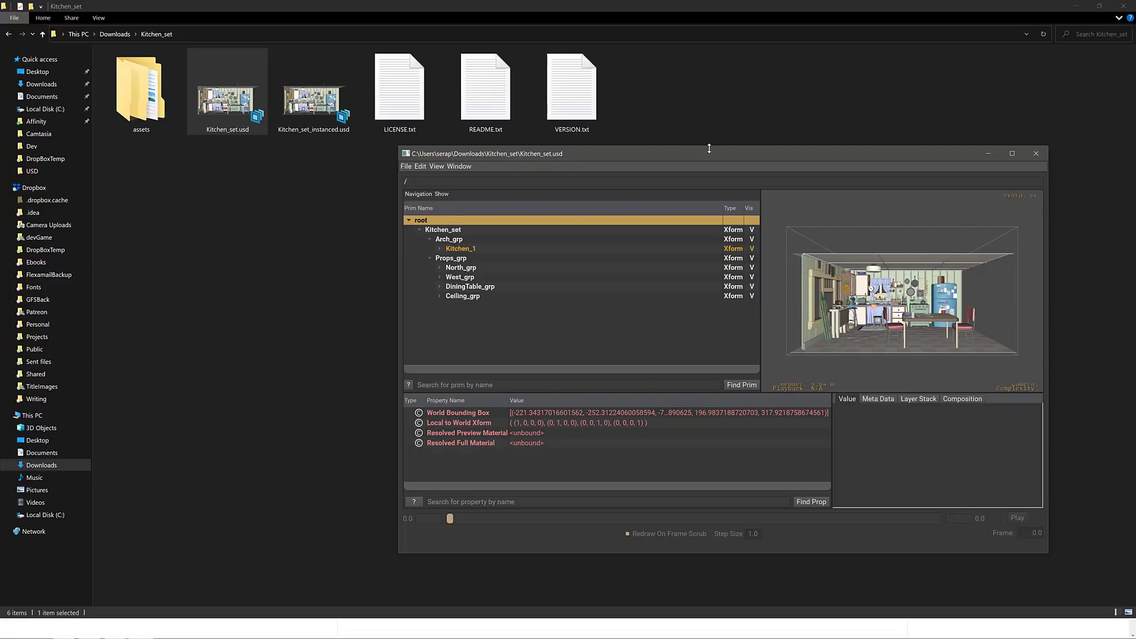
drag(710, 151, 570, 132)
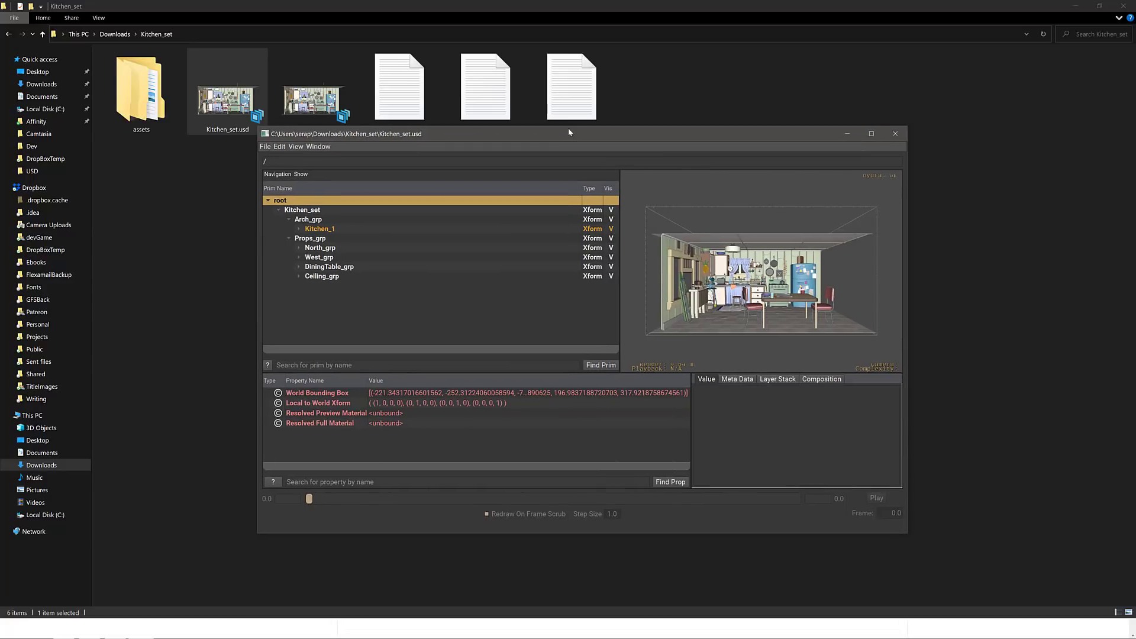
click(893, 137)
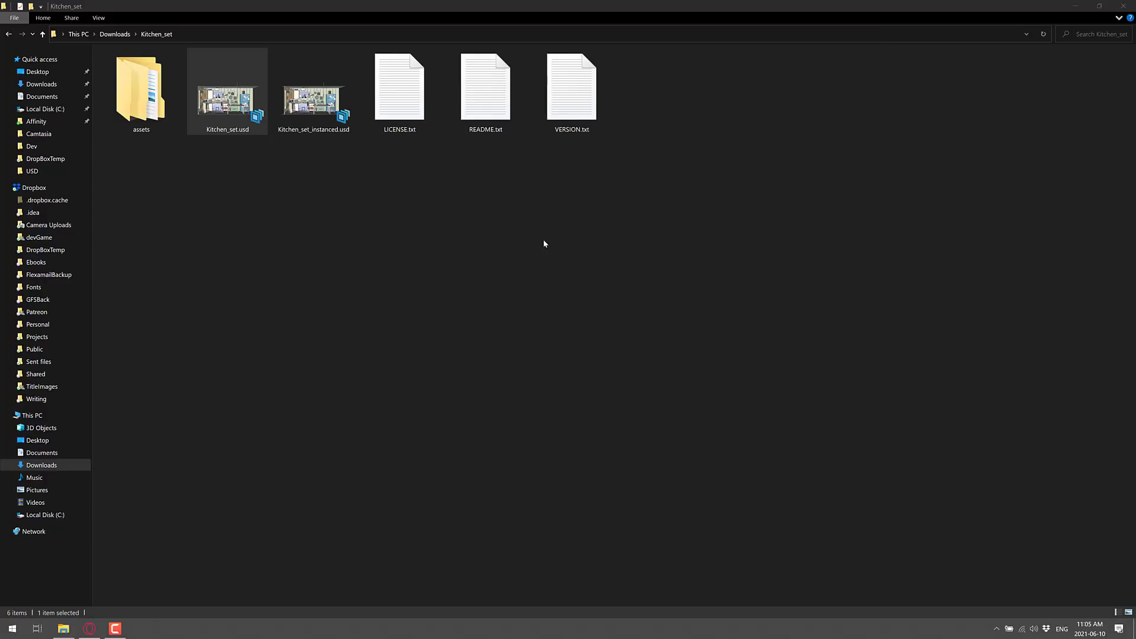
Show the preview pane for Kitchen_set.usd and set the preview's shading mode to Wireframe
click(100, 18)
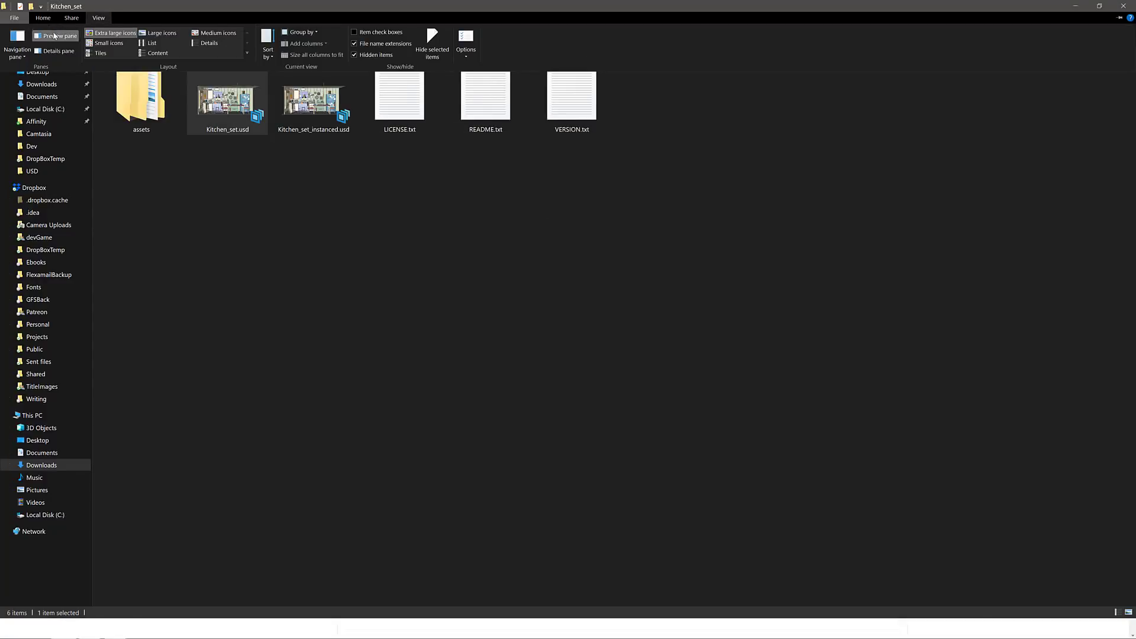
click(58, 35)
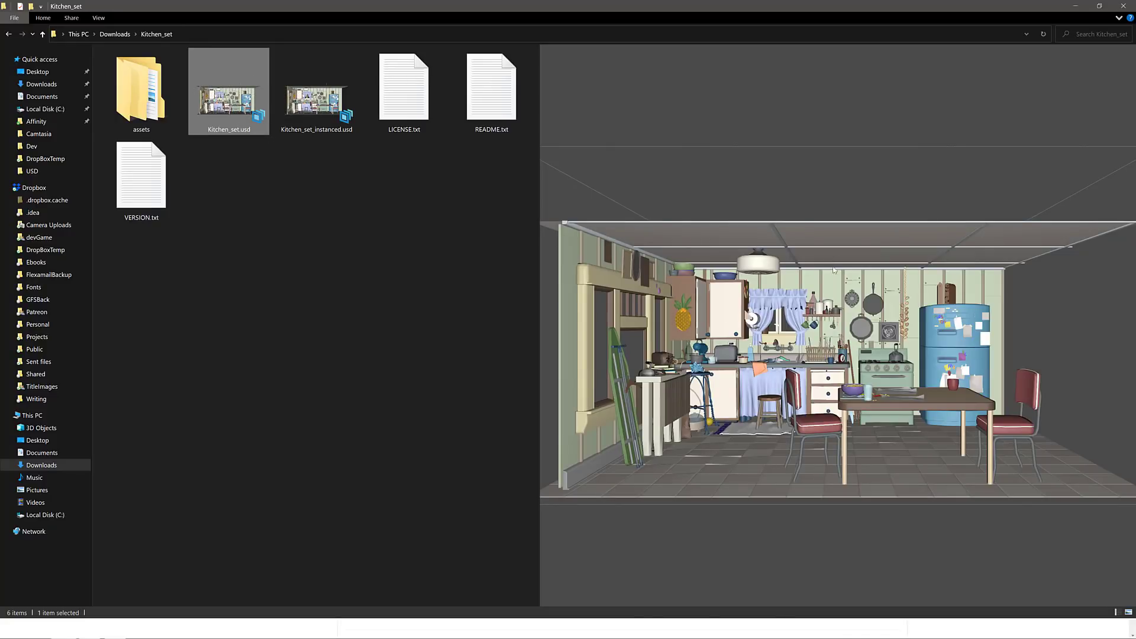
right_click(835, 304)
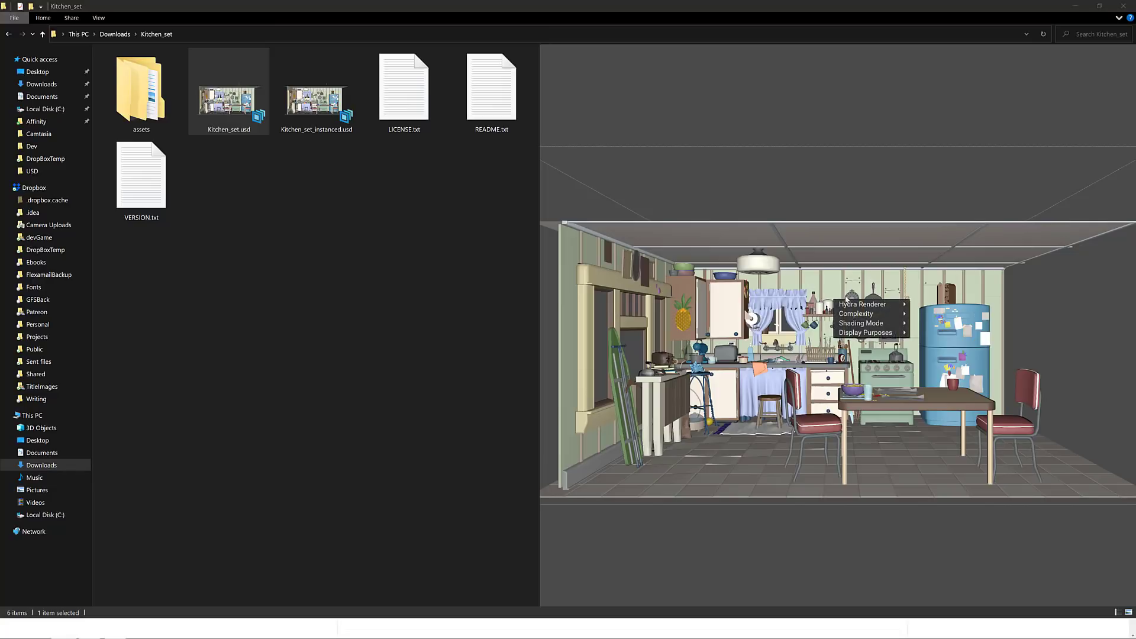
mouse_move(859, 303)
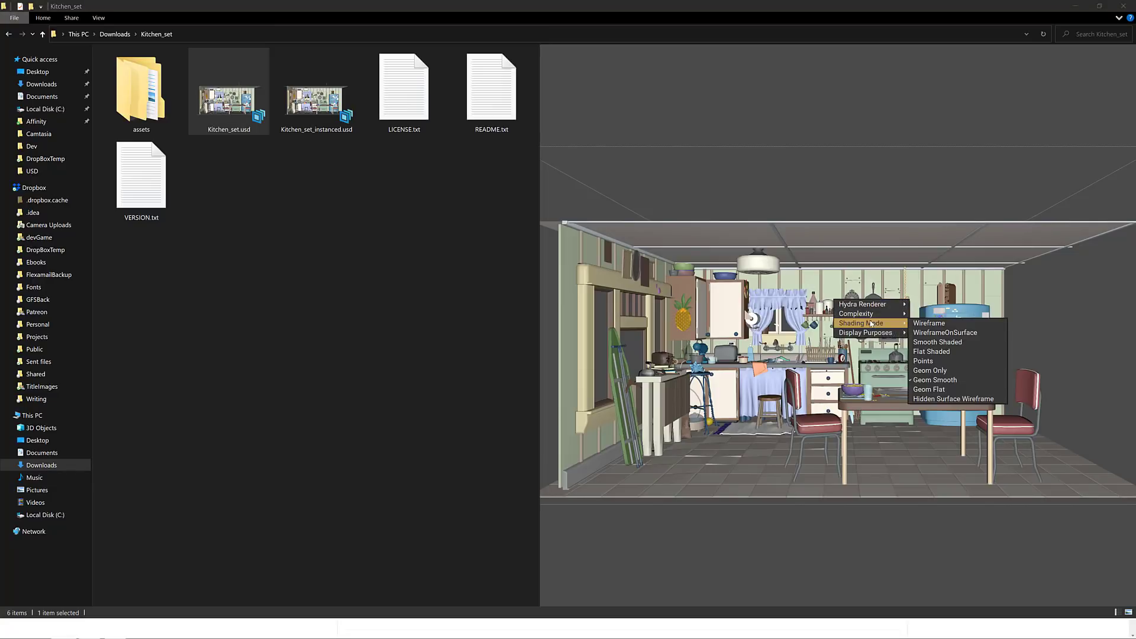
mouse_move(874, 325)
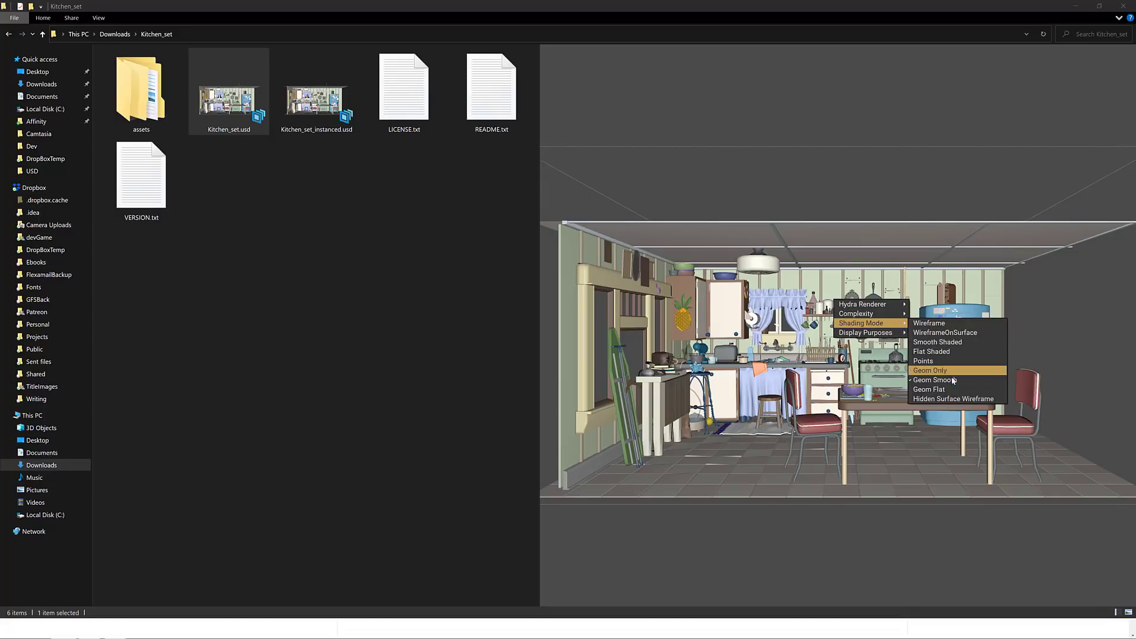
key(Escape)
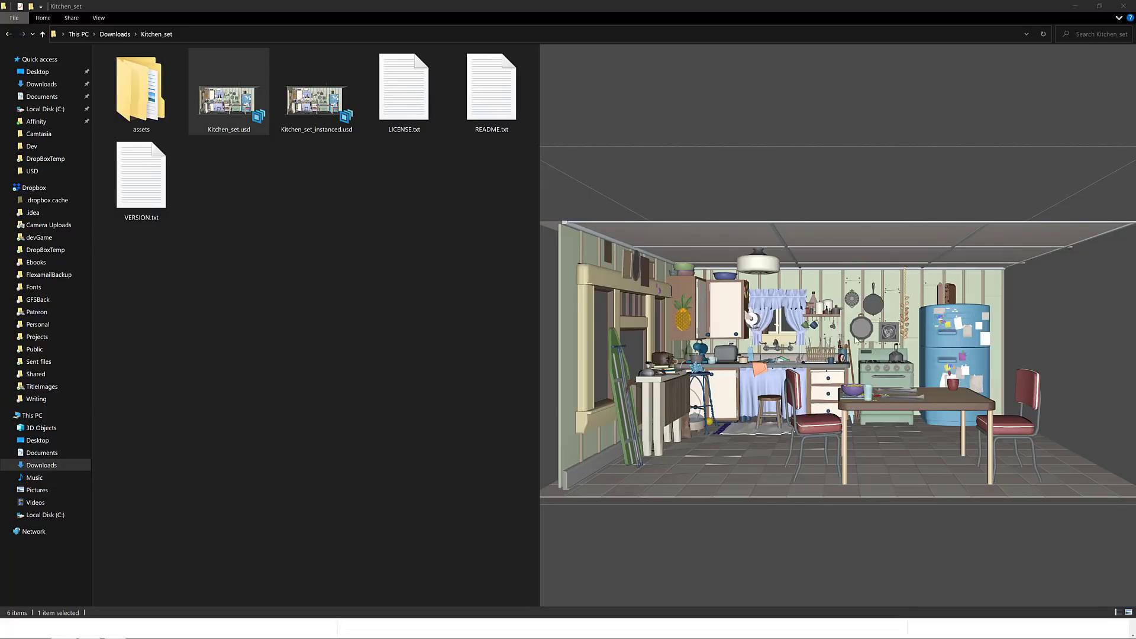
Set the shading mode of the Kitchen_set.usd preview to Smooth Shaded
right_click(879, 333)
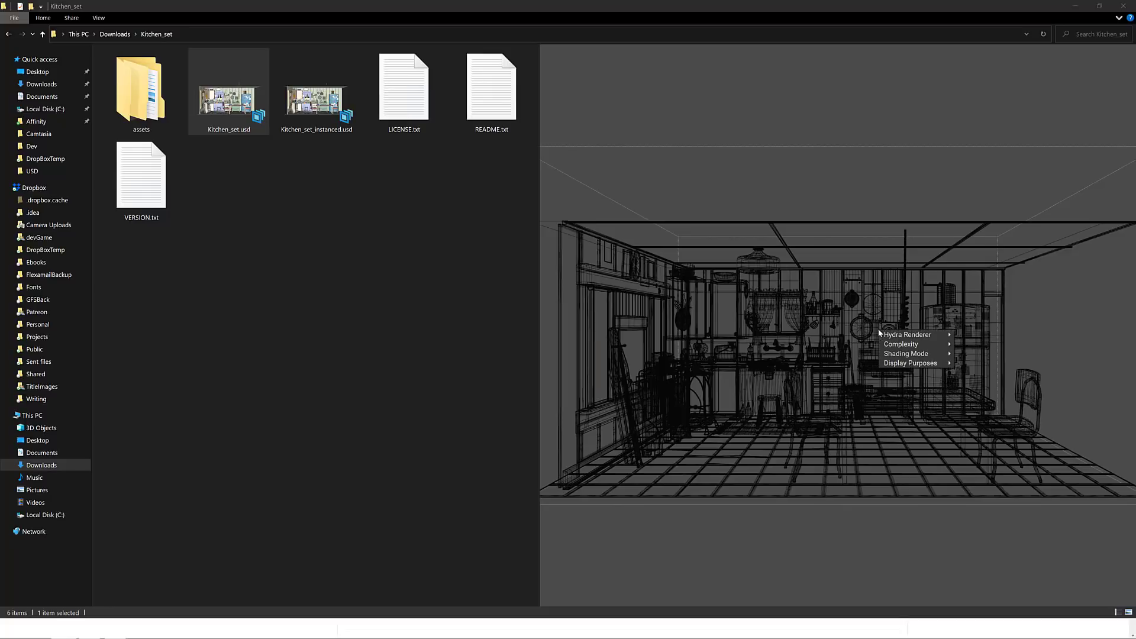
mouse_move(905, 354)
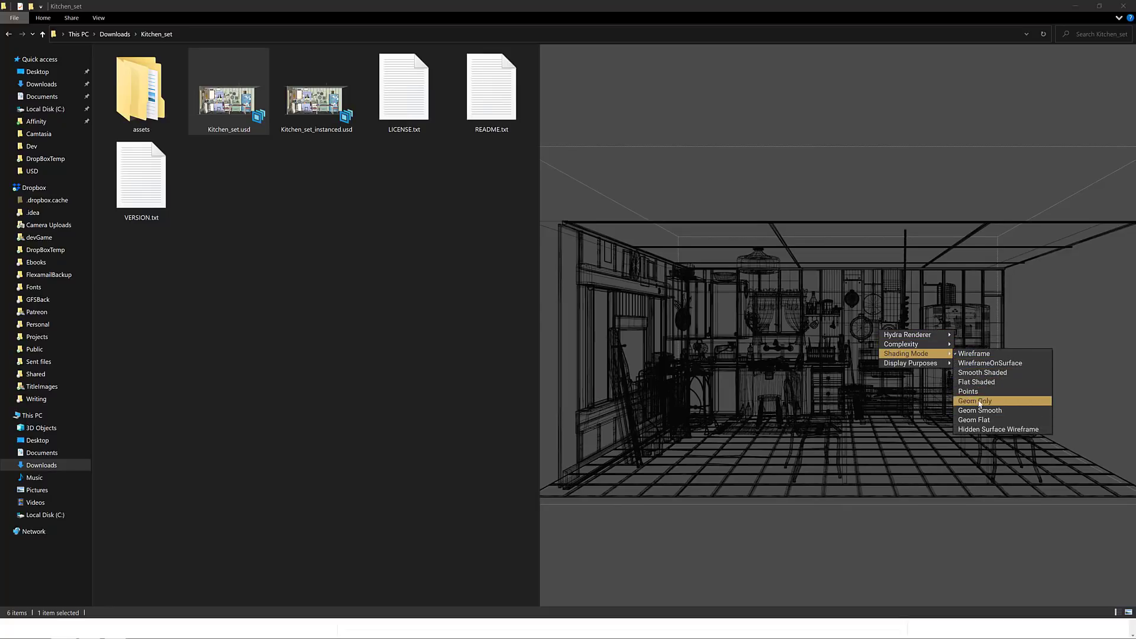
click(982, 374)
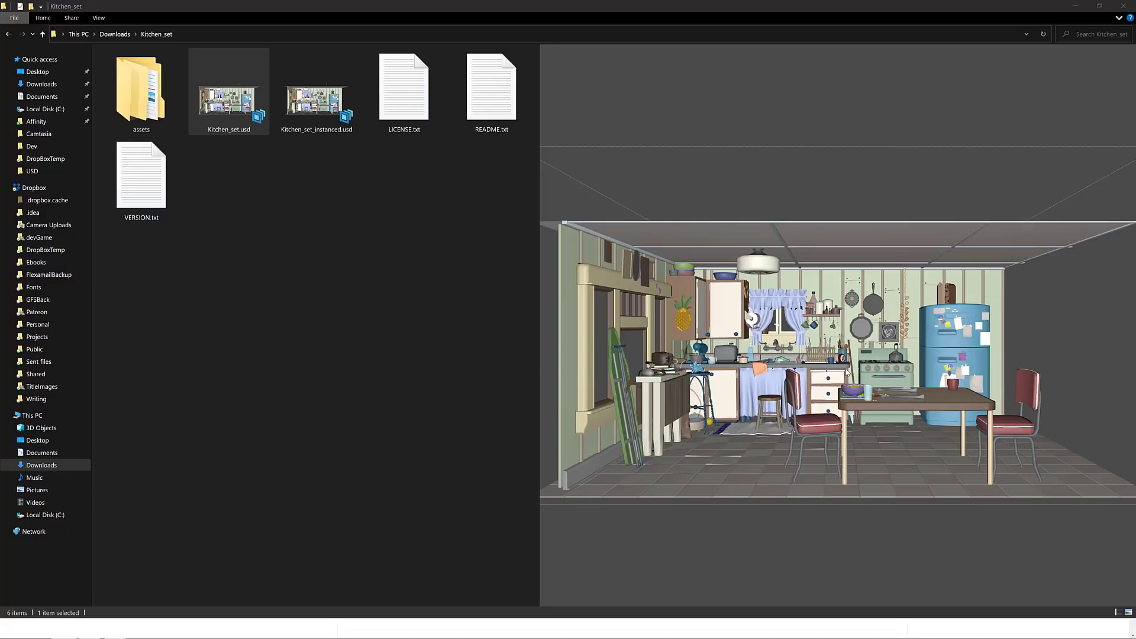
Inspect the kitchen scene in the preview from different distances and angles, including the stove, sink and table areas
scroll(848, 372, up, 1)
scroll(848, 372, down, 2)
scroll(888, 371, up, 6)
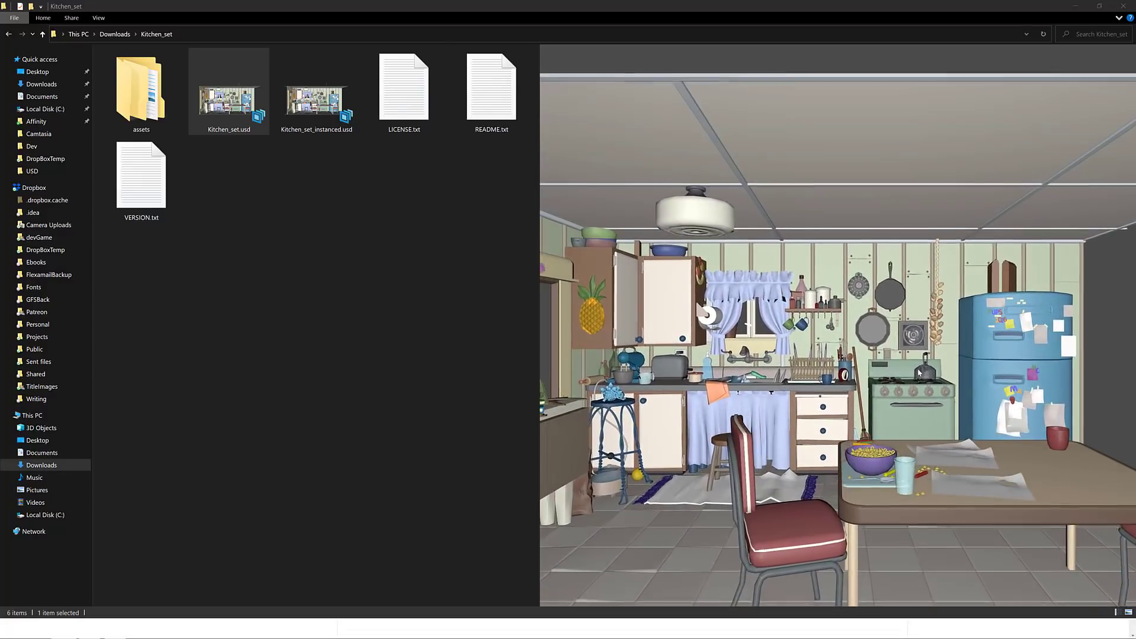
scroll(919, 372, down, 4)
drag(819, 366, 788, 377)
scroll(905, 380, up, 2)
scroll(904, 380, down, 5)
scroll(788, 378, up, 2)
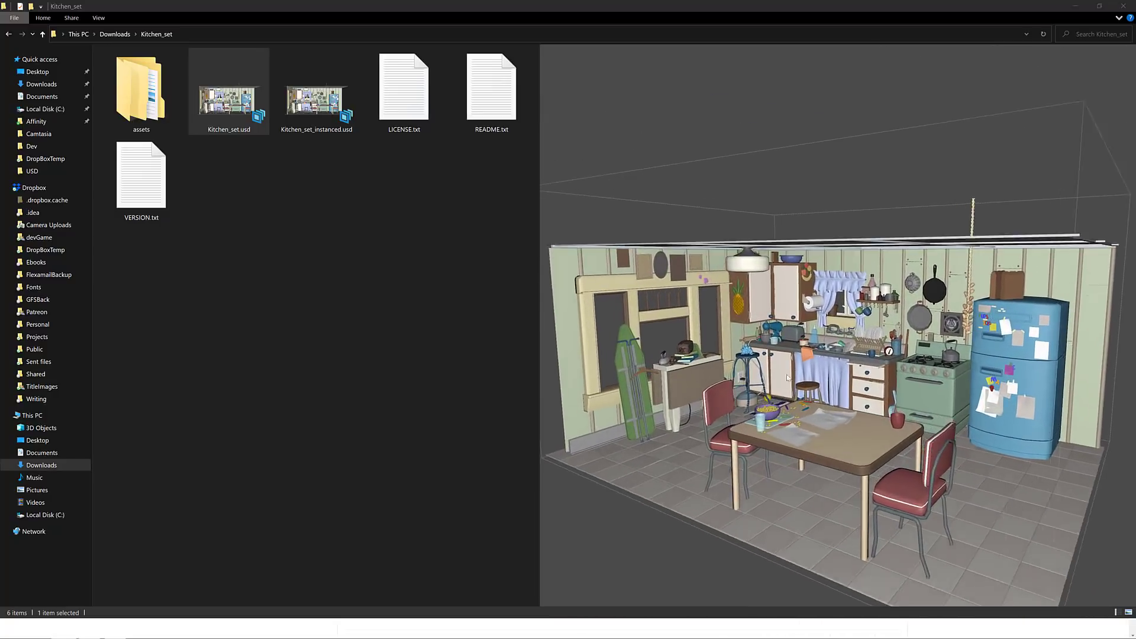
scroll(788, 378, up, 6)
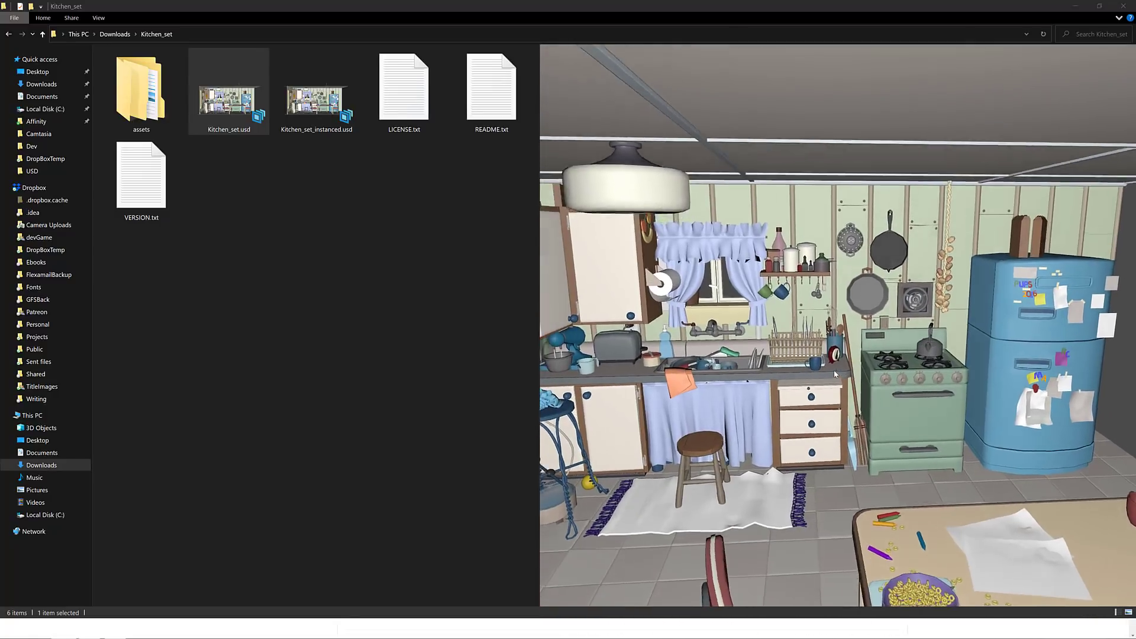
drag(835, 374, 826, 385)
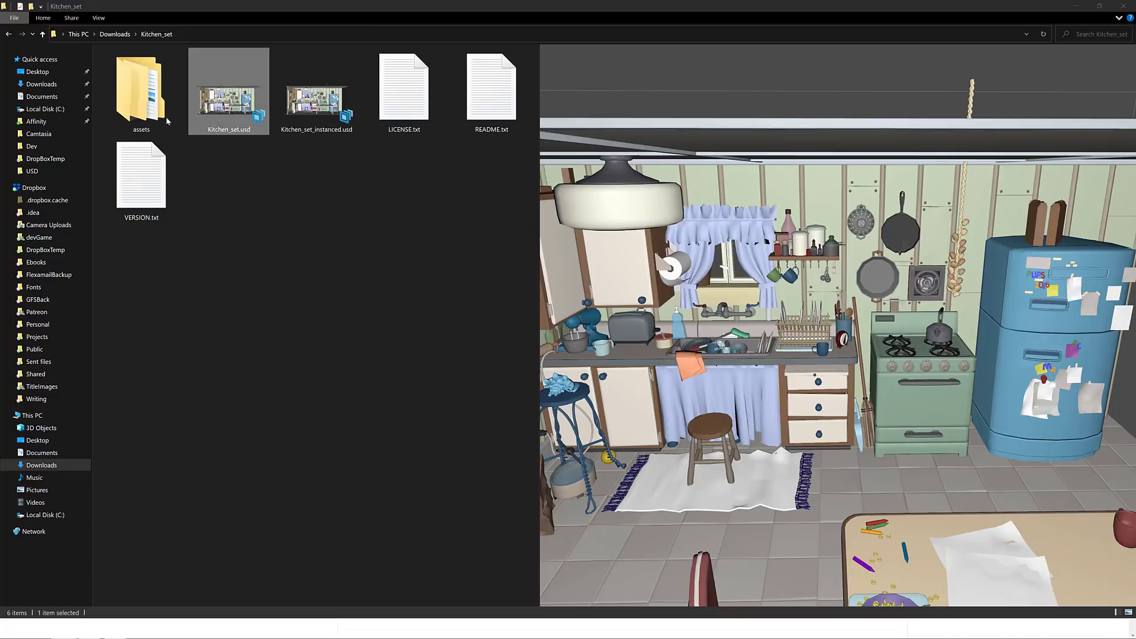
Open the TeaKettle folder inside the Kitchen_set assets folder and preview TeaKettle.usd
double_click(129, 97)
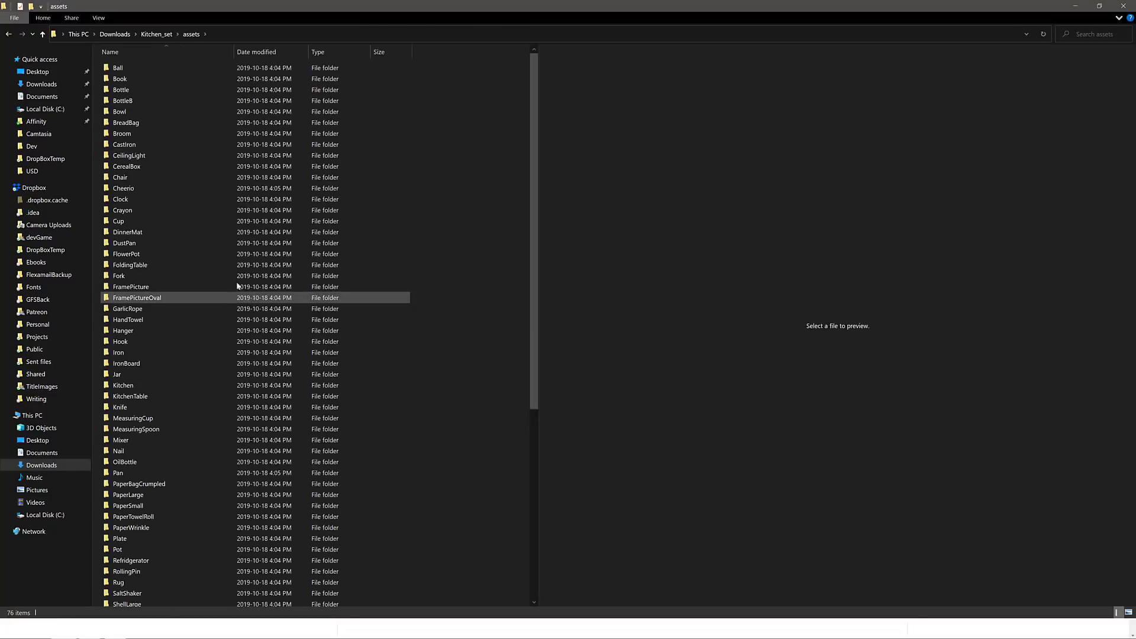
scroll(140, 364, down, 3)
scroll(141, 366, down, 6)
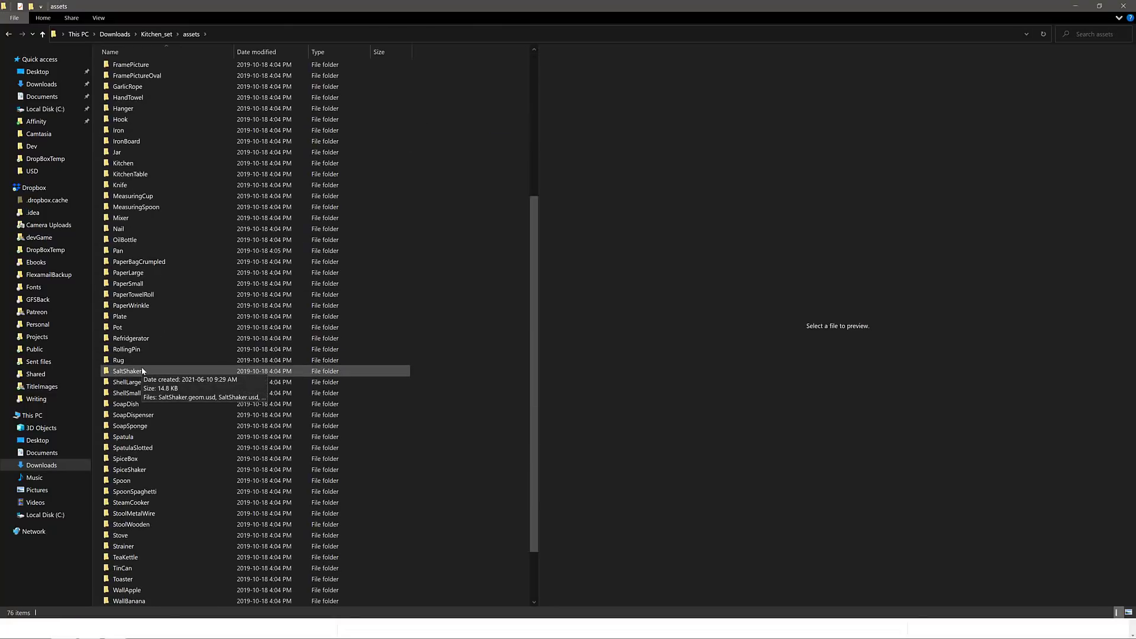
double_click(138, 490)
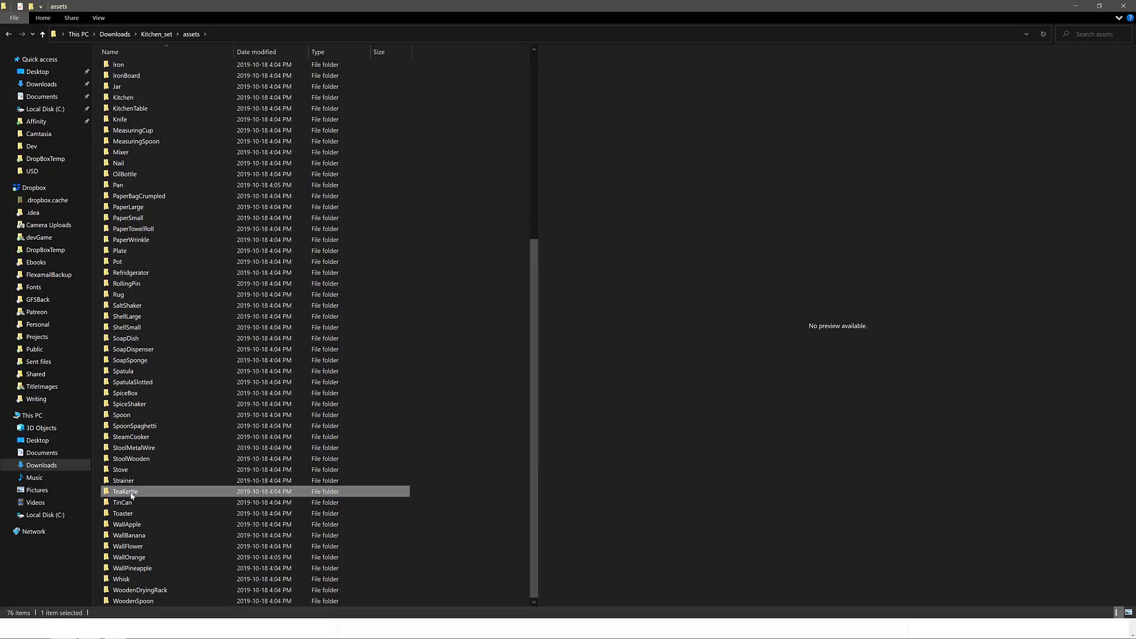
click(128, 80)
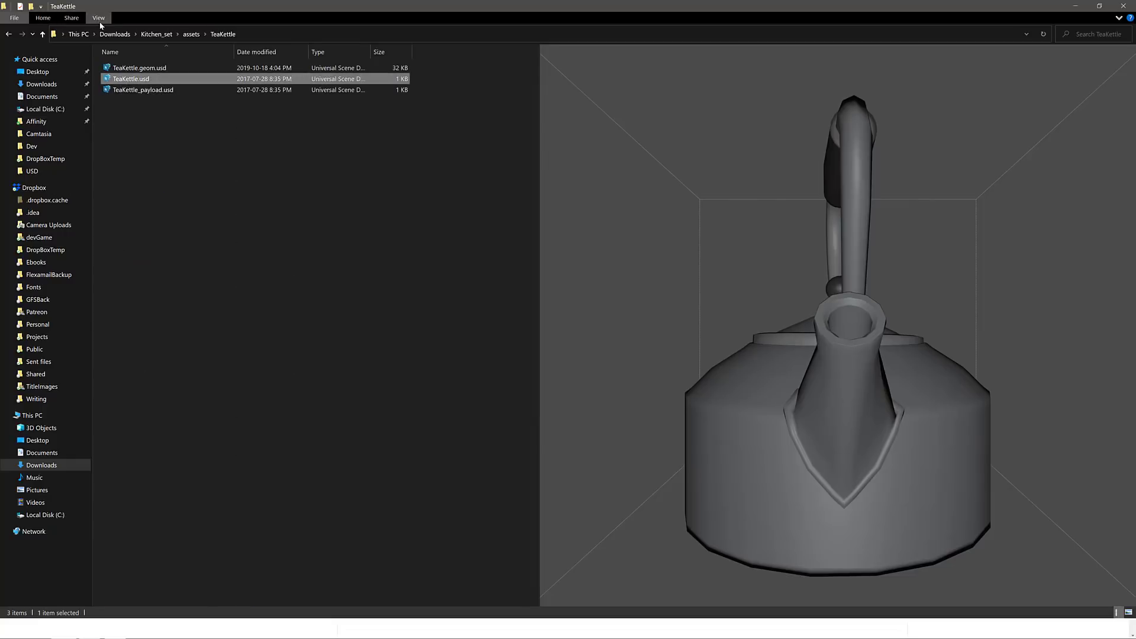
Display the TeaKettle folder's files as extra large icons and rotate the kettle preview to see it from the side
click(99, 18)
click(106, 34)
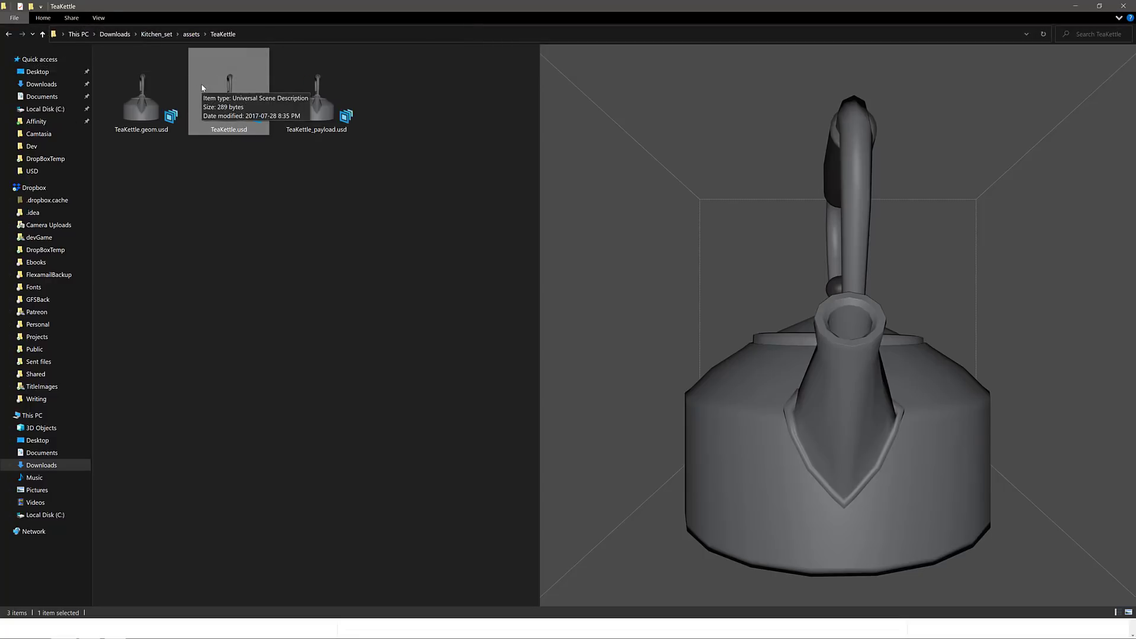
click(826, 353)
right_click(828, 320)
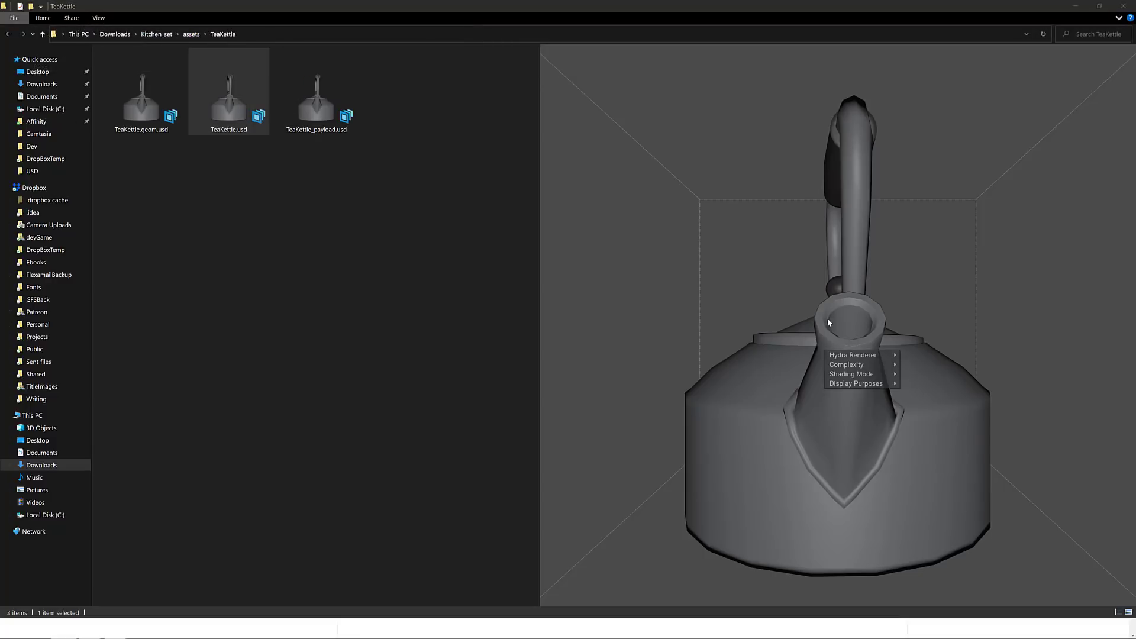
mouse_move(827, 320)
mouse_down()
mouse_move(900, 357)
mouse_move(855, 320)
mouse_move(860, 330)
mouse_move(828, 318)
mouse_up()
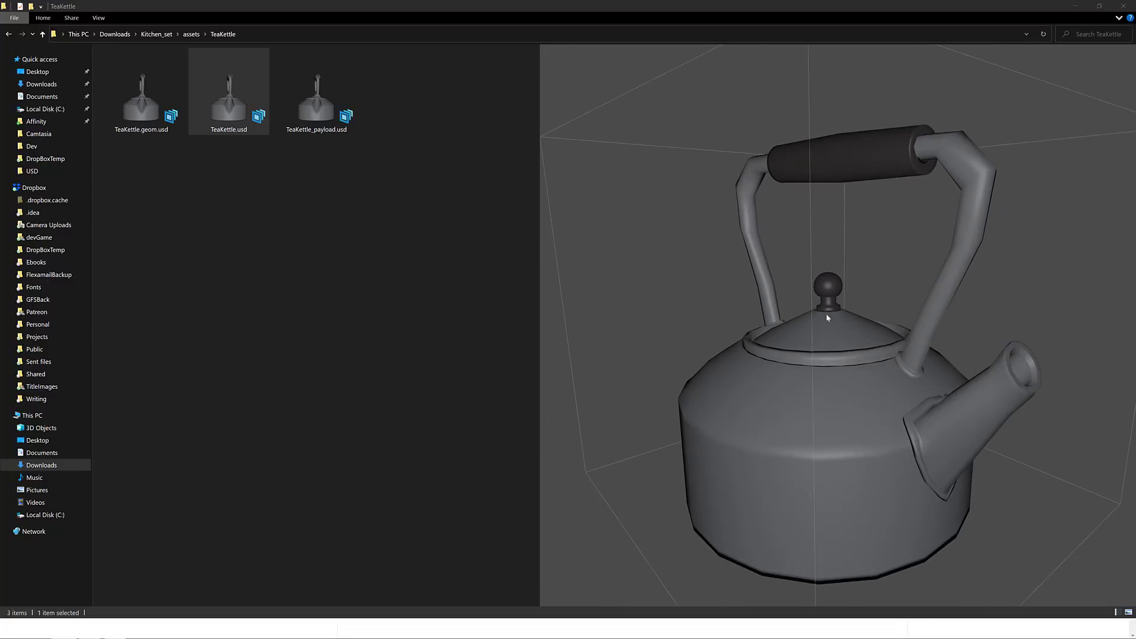
Open the DustPan folder within the Kitchen_set assets and preview DustPan.usd from an angle above
click(156, 33)
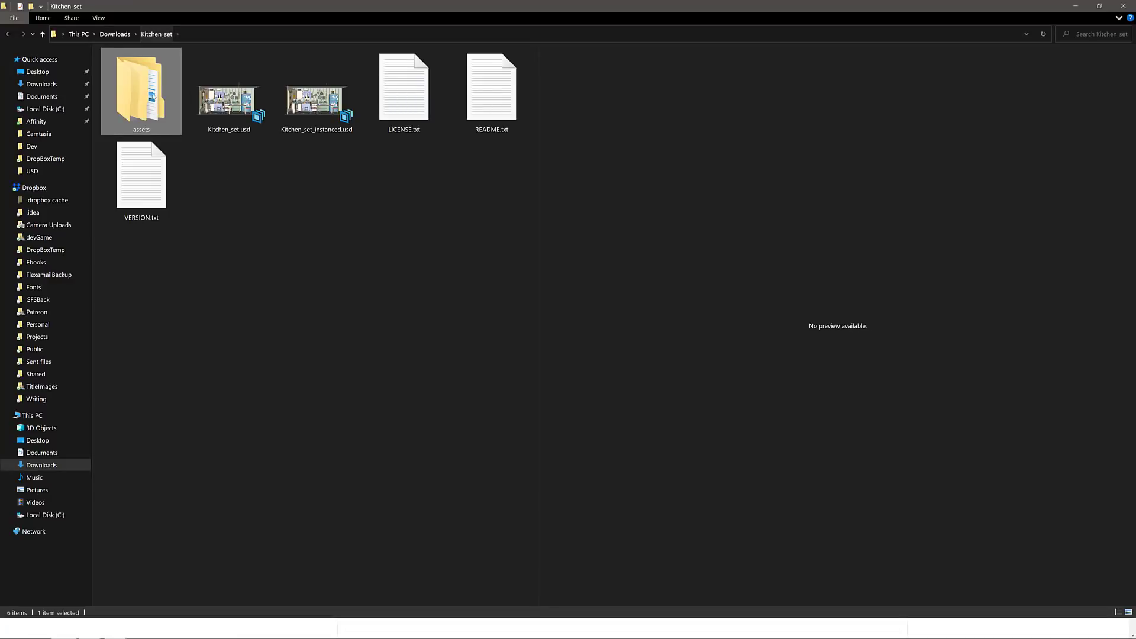
double_click(156, 95)
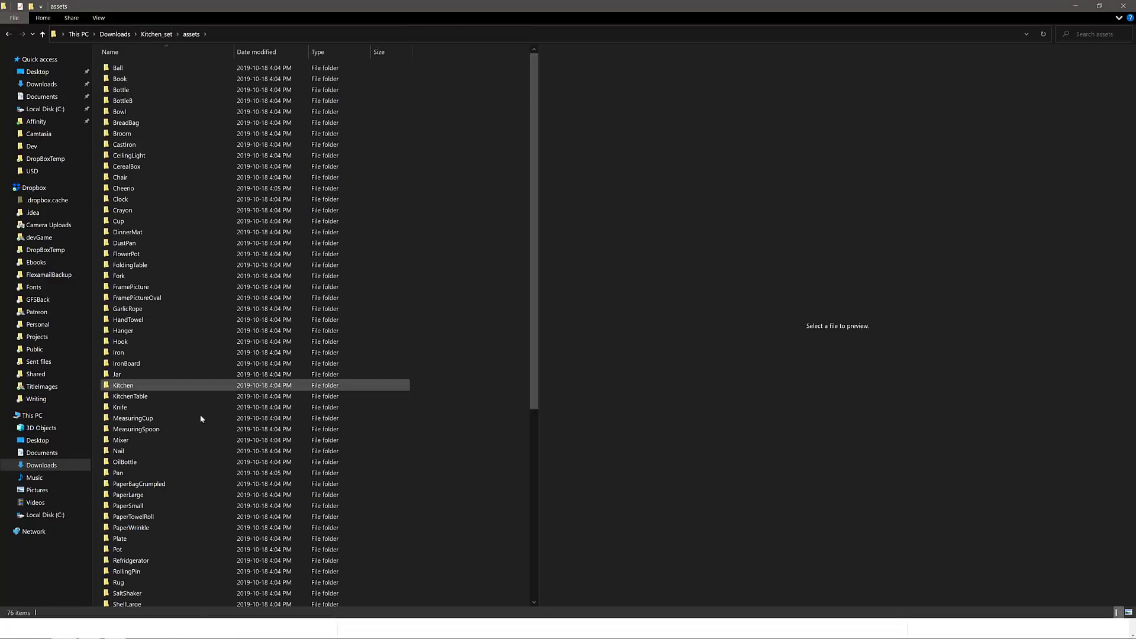
double_click(127, 243)
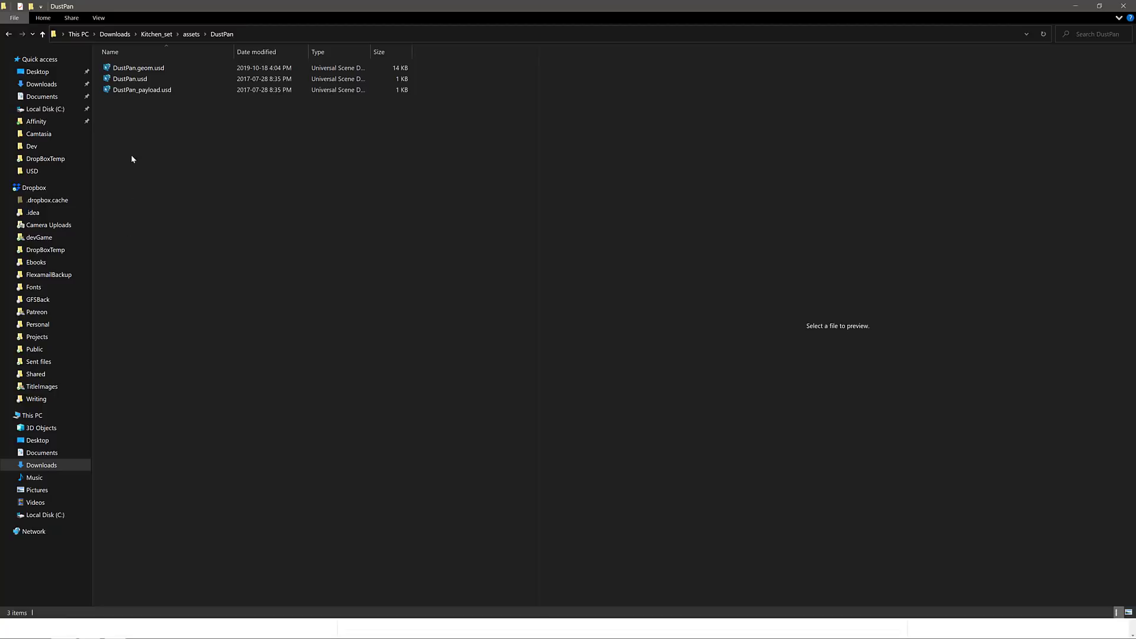
click(122, 79)
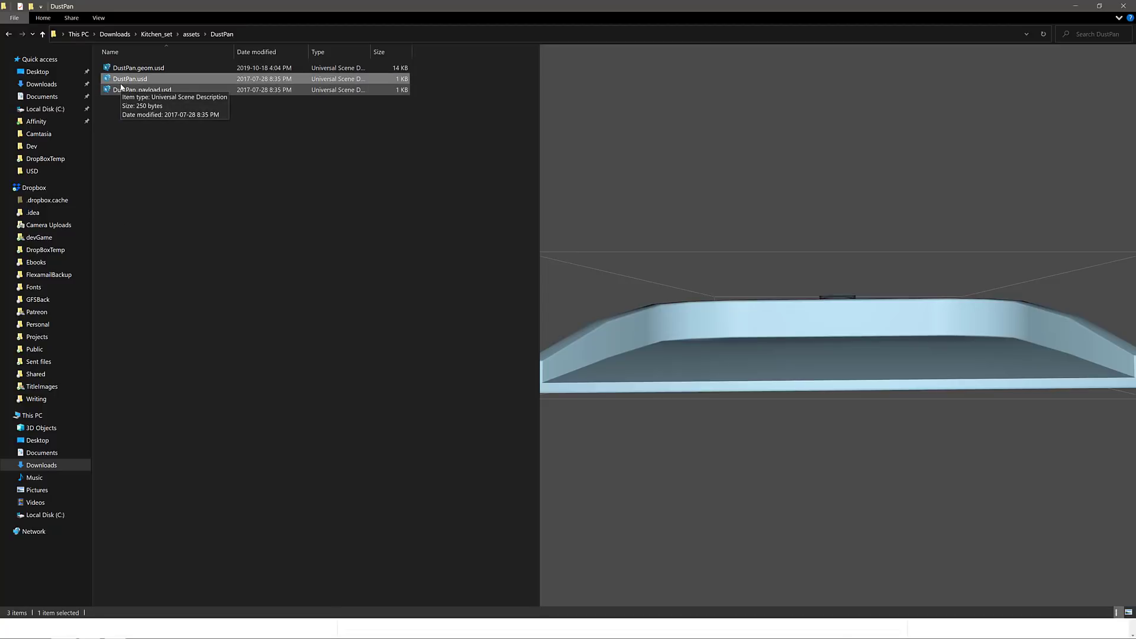
mouse_move(763, 337)
mouse_down()
mouse_move(823, 354)
mouse_move(692, 335)
mouse_move(746, 340)
mouse_up()
Look over the USD commands available for DustPan.usd, view its stage stats and close the stats window
right_click(143, 78)
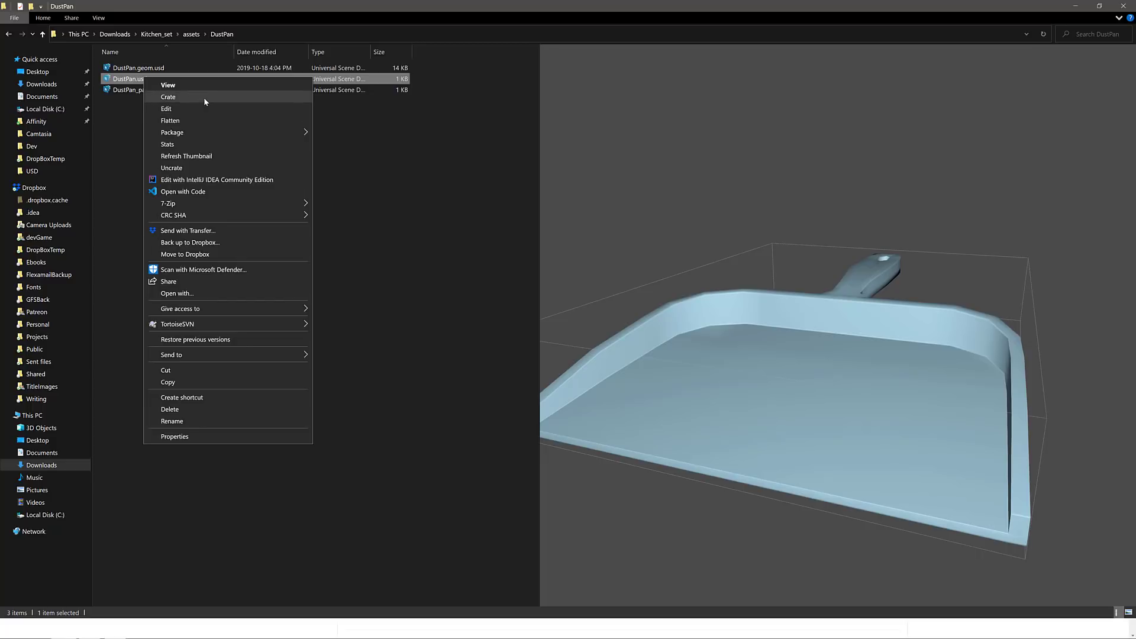
mouse_move(216, 134)
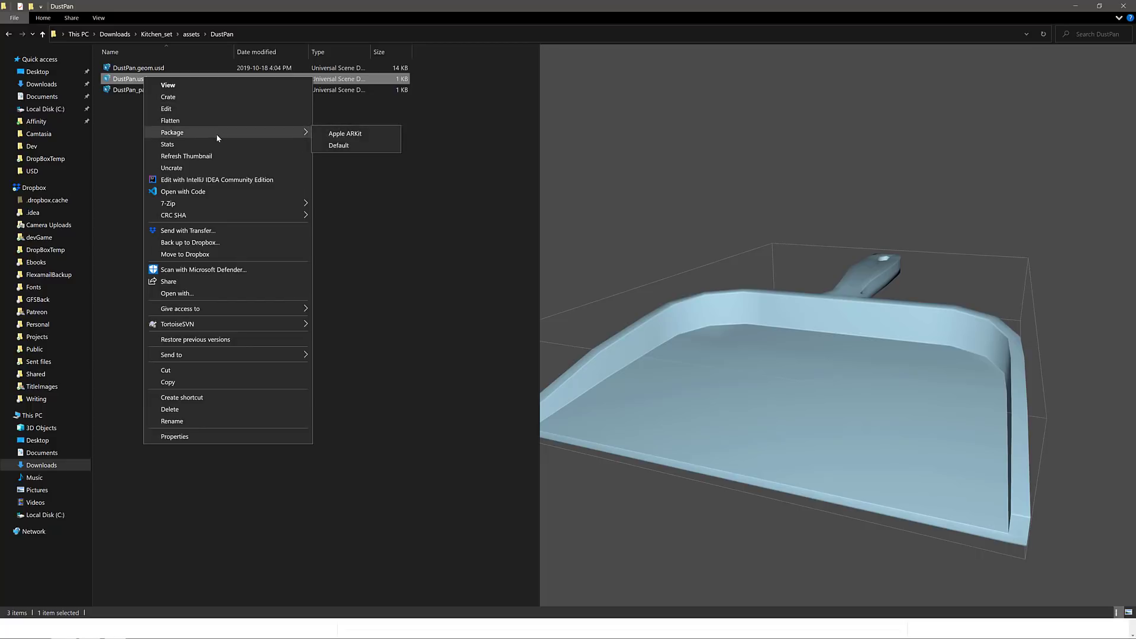
click(186, 144)
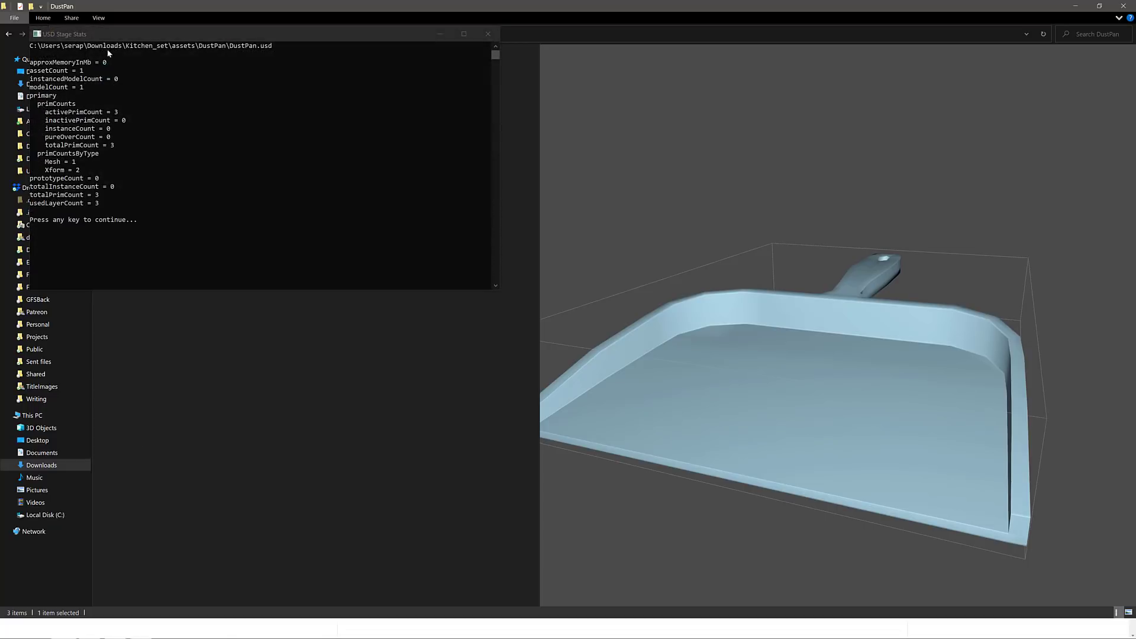
click(488, 33)
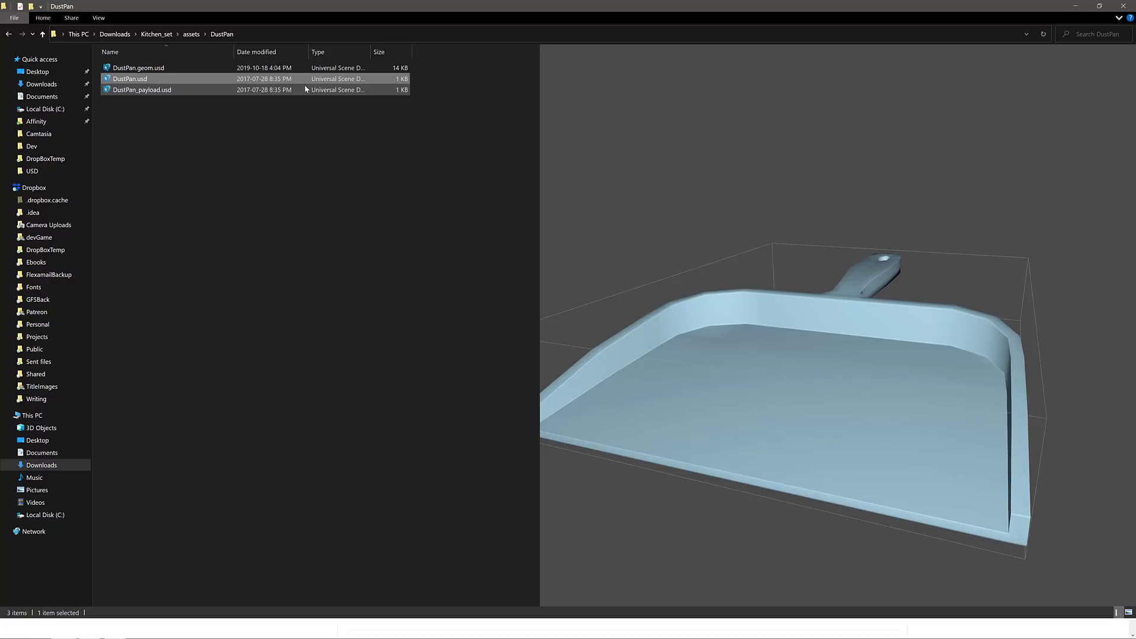
Go to Downloads, open the Attic_NVIDIA folder inside Attic_NVIDIA_506 and preview Attic_NVIDIA.usd
click(116, 35)
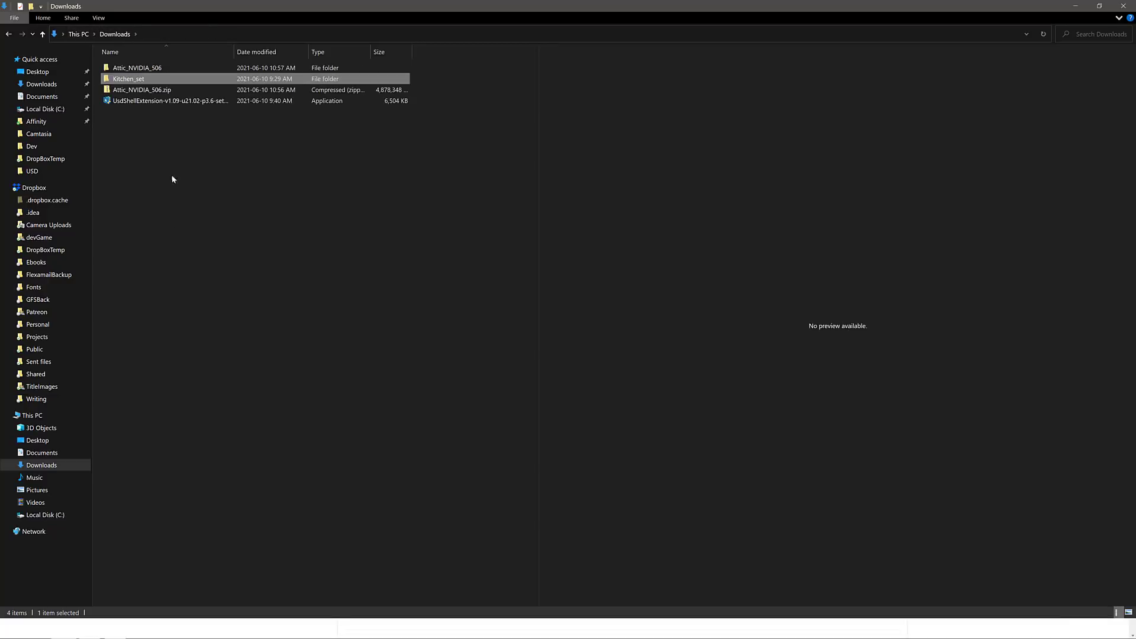
double_click(139, 71)
double_click(139, 71)
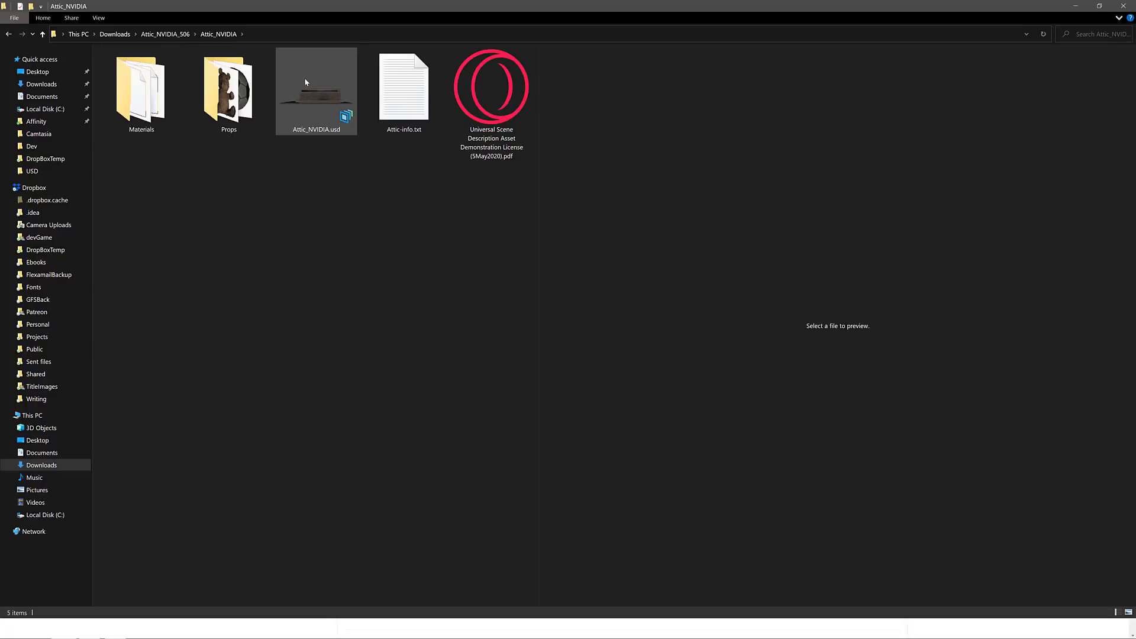
click(315, 95)
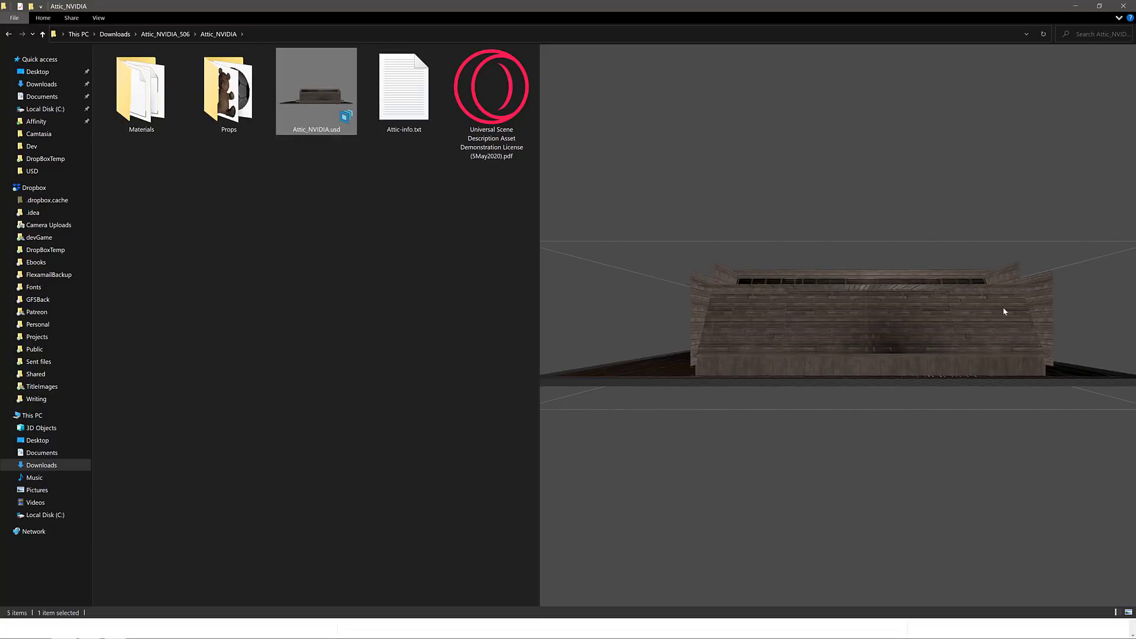
Inspect the attic interior in the Attic_NVIDIA.usd preview from several distances and angles, including its furniture and props
drag(854, 373, 981, 355)
scroll(1006, 354, down, 5)
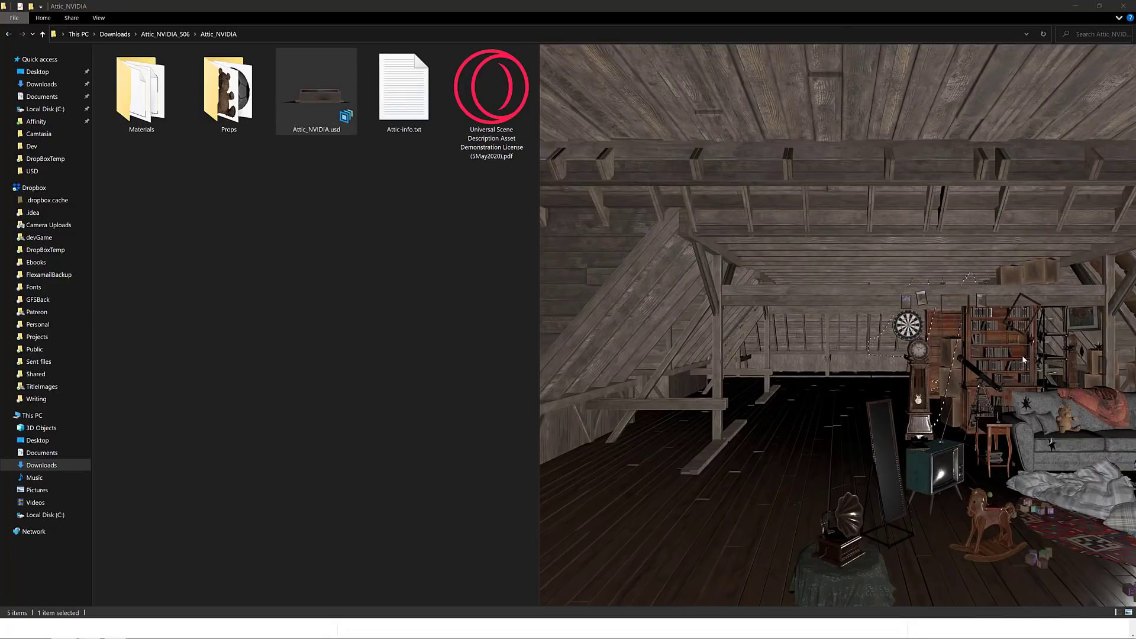
scroll(873, 409, up, 8)
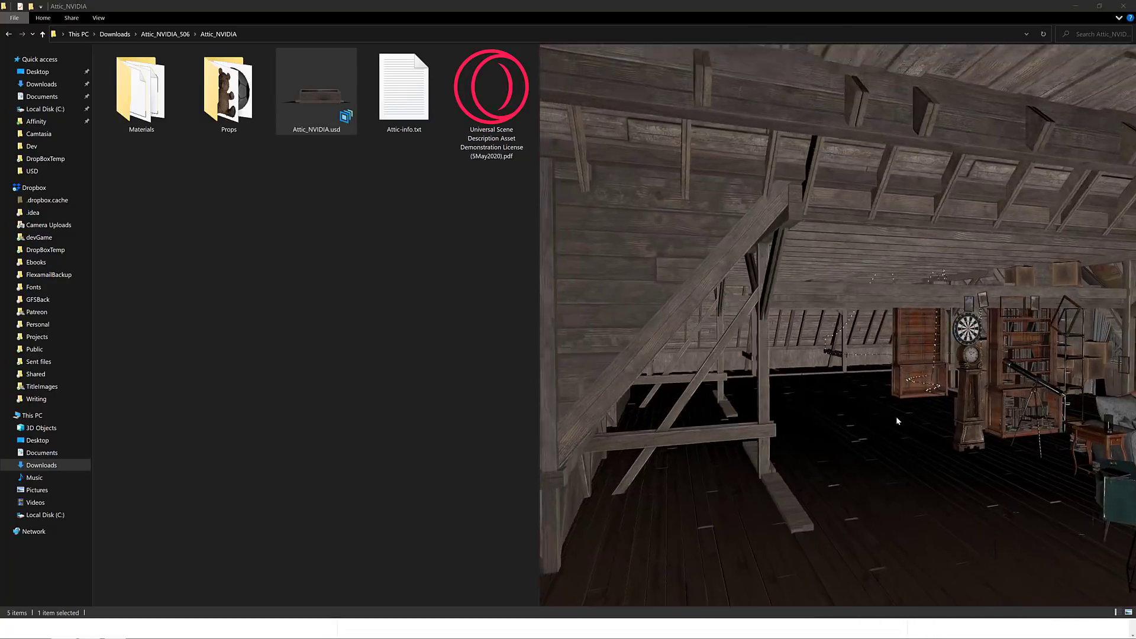
scroll(936, 413, up, 6)
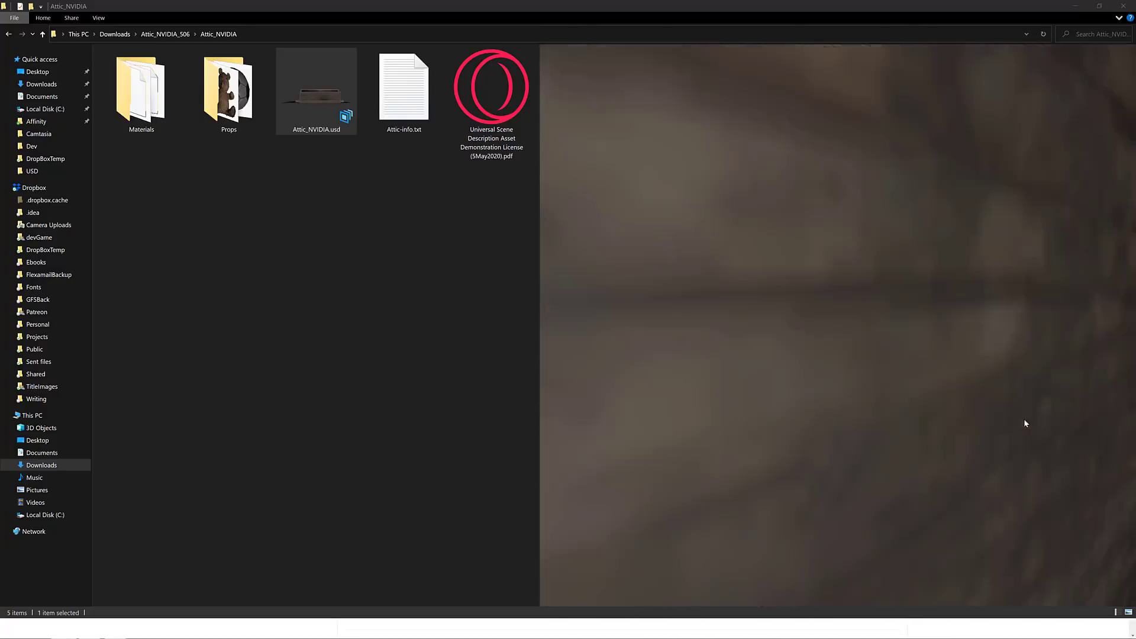
scroll(884, 410, down, 8)
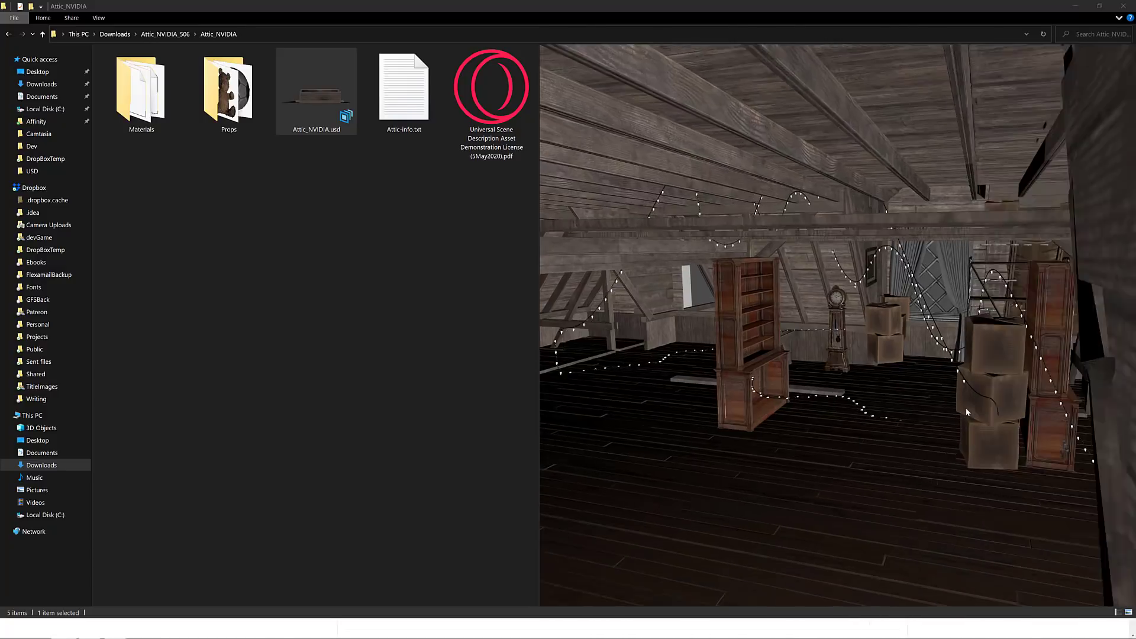
Look around the attic from new angles in the Attic_NVIDIA.usd preview, and open the Props folder to browse its USD files
drag(832, 413, 873, 379)
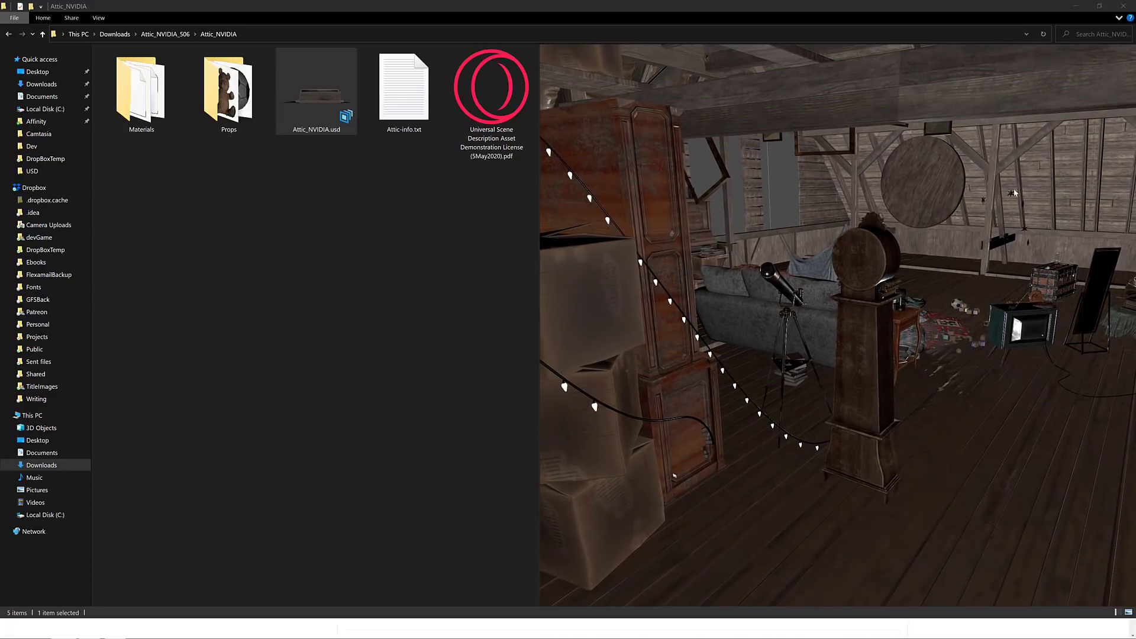
drag(957, 352, 651, 331)
click(213, 94)
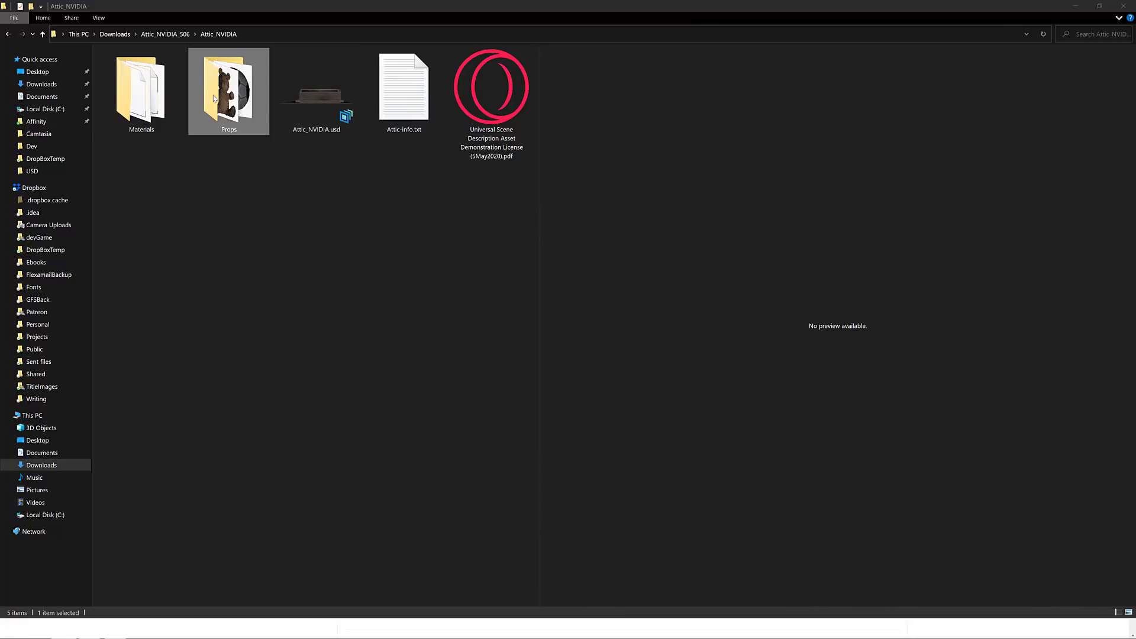
double_click(213, 95)
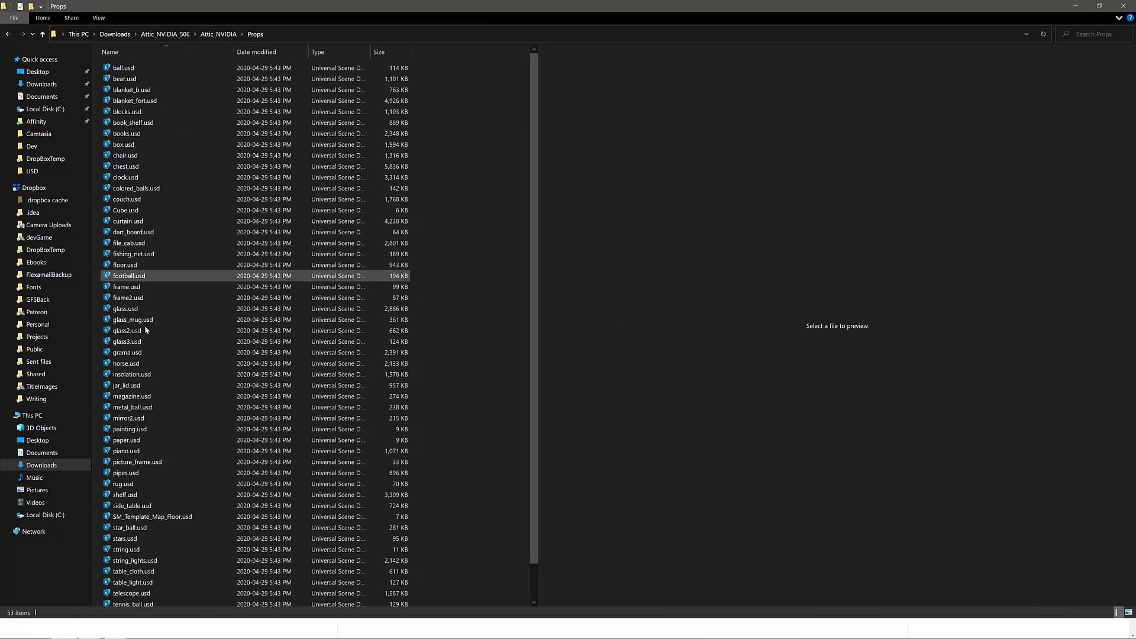
scroll(171, 307, down, 1)
scroll(177, 314, up, 1)
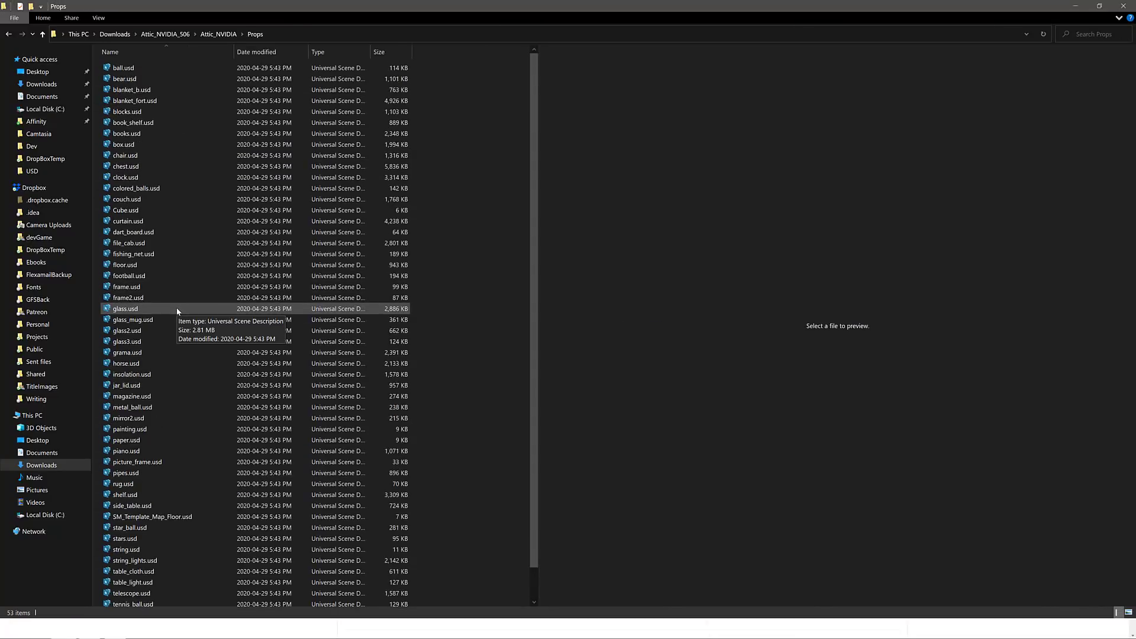
Open the Materials folder of Attic_NVIDIA, look over the commands available for blanket_fort_mat_inst_10.mdl and return to Attic_NVIDIA
key(alt+Left)
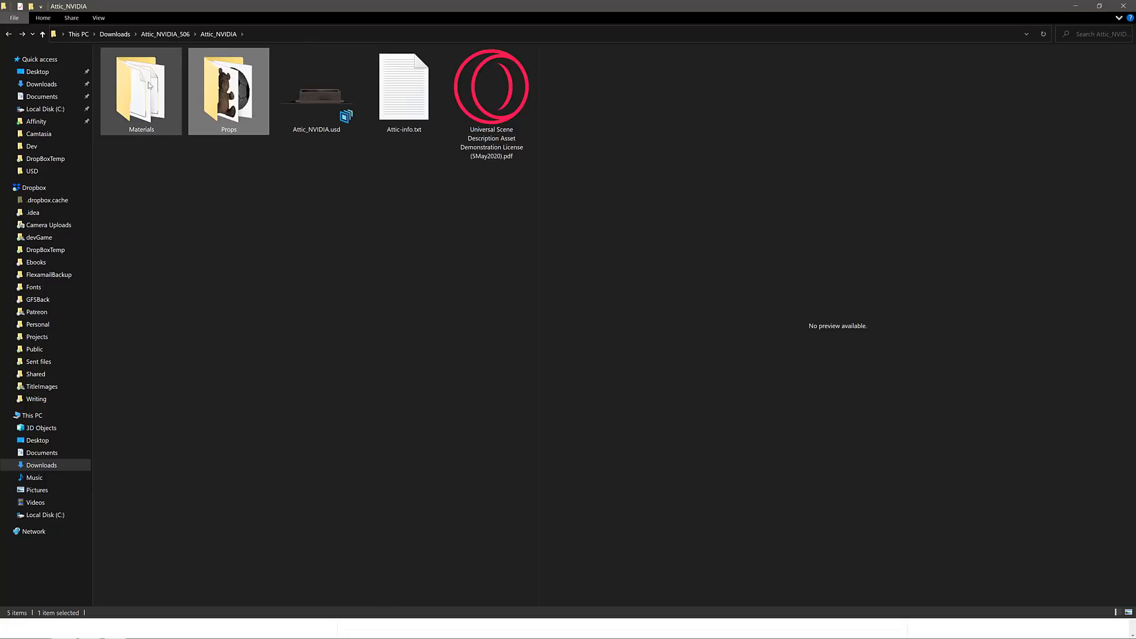
double_click(152, 90)
click(169, 188)
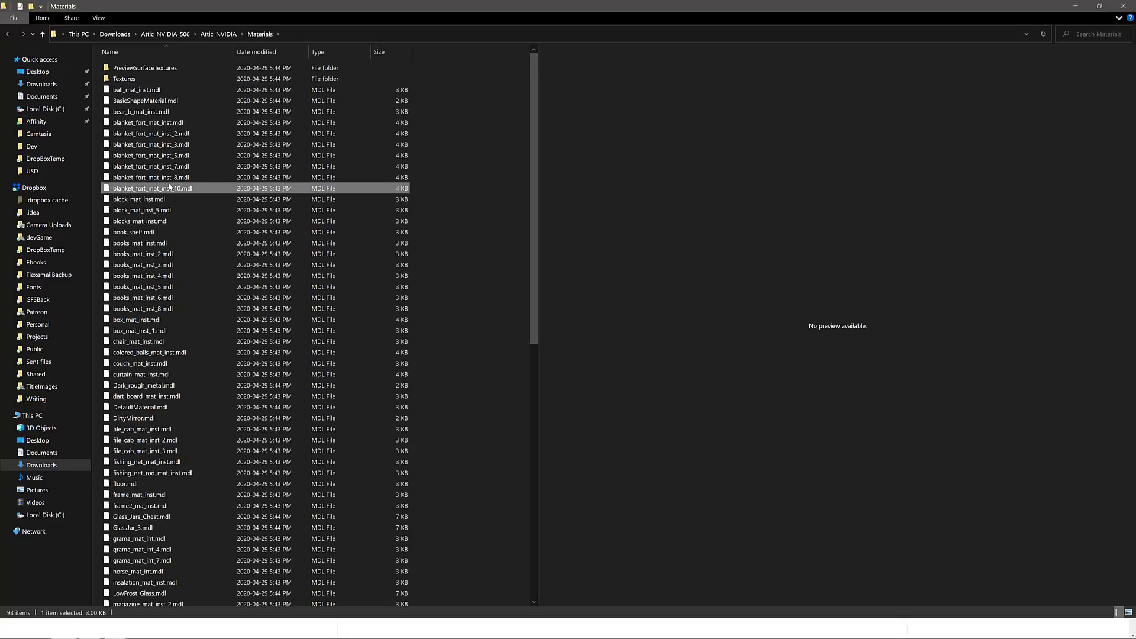
right_click(170, 188)
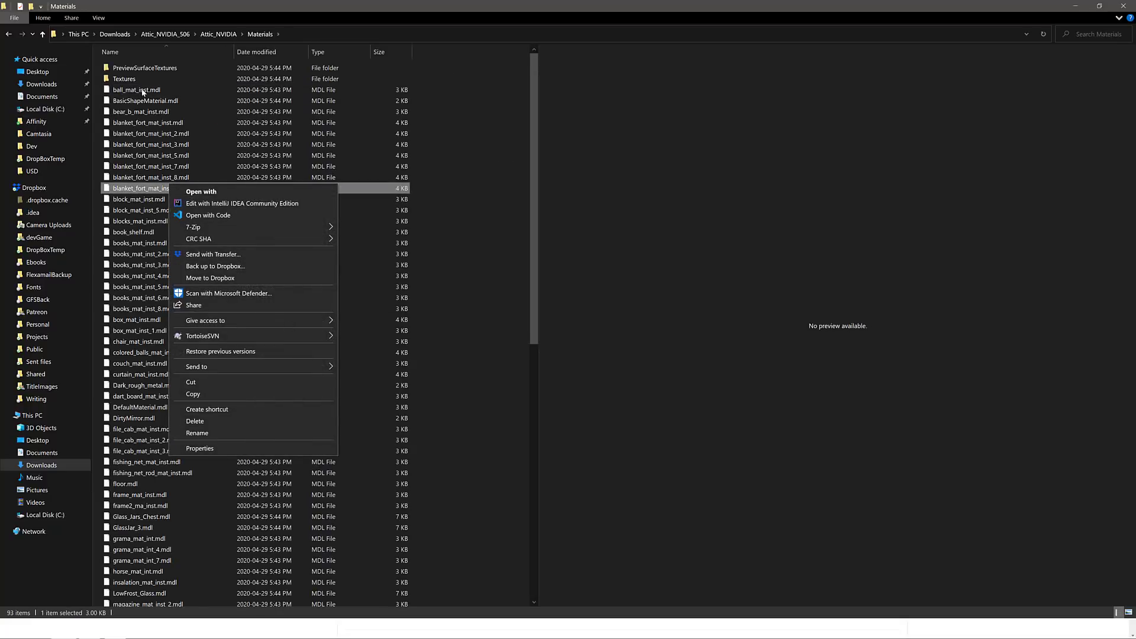
key(alt+Left)
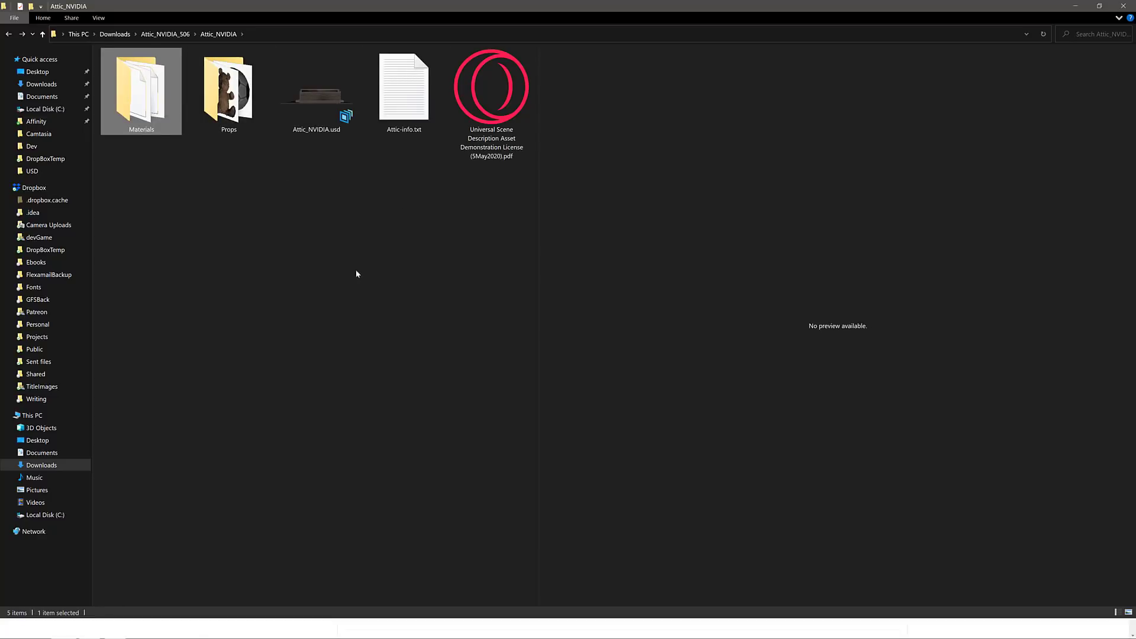
Go to Downloads and launch the UsdShellExtension v1.09 setup built for USD 21.02 and Python 3.6
click(114, 34)
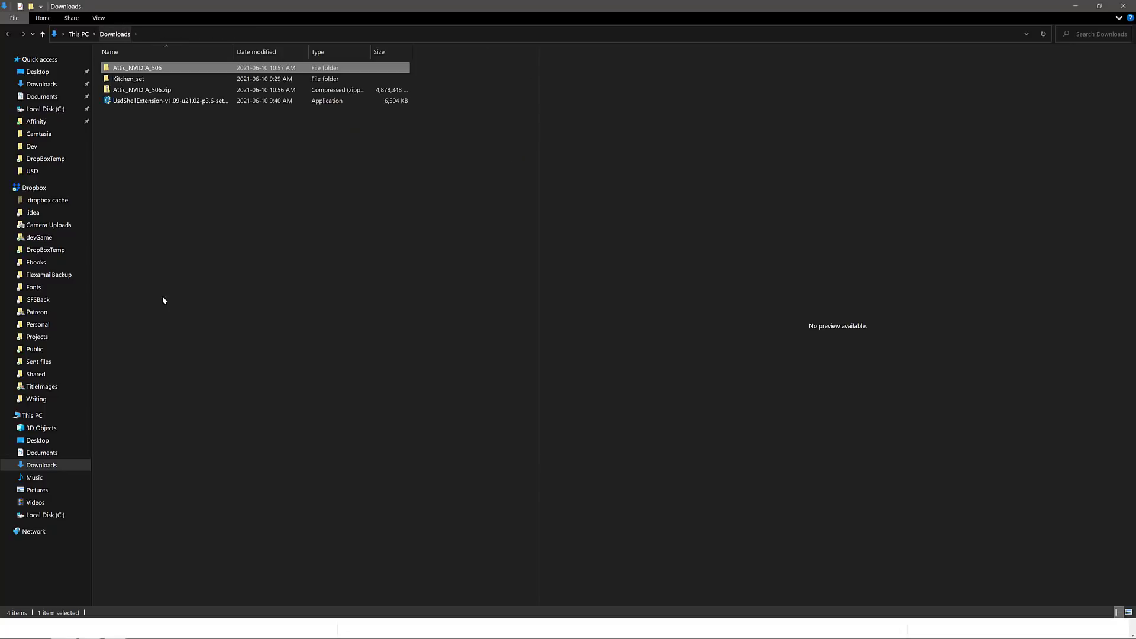
click(141, 102)
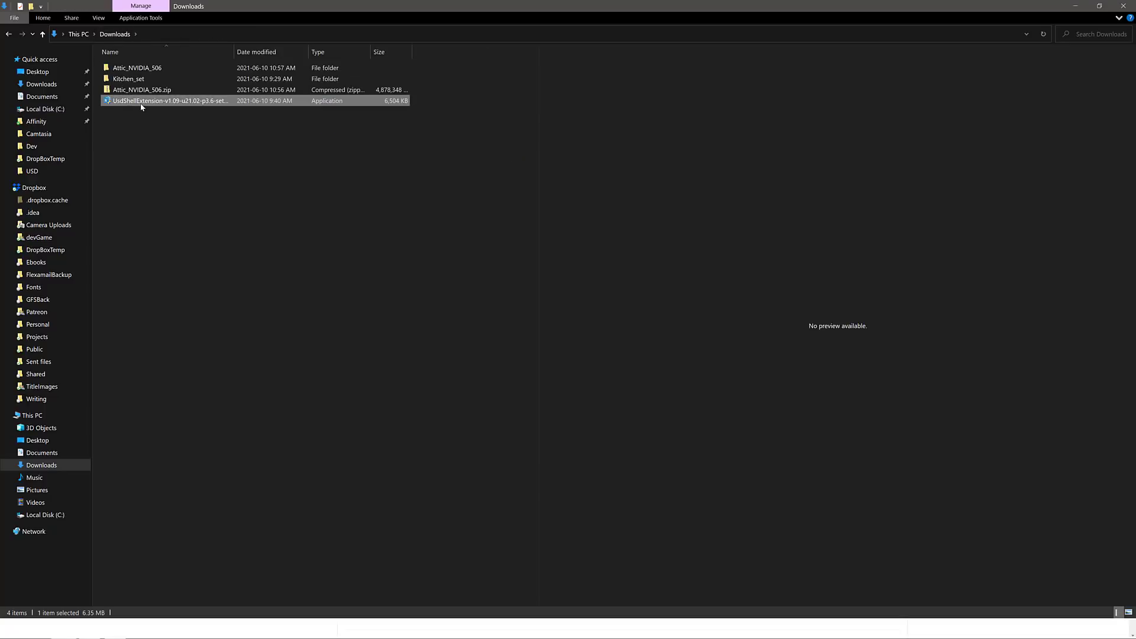
double_click(142, 102)
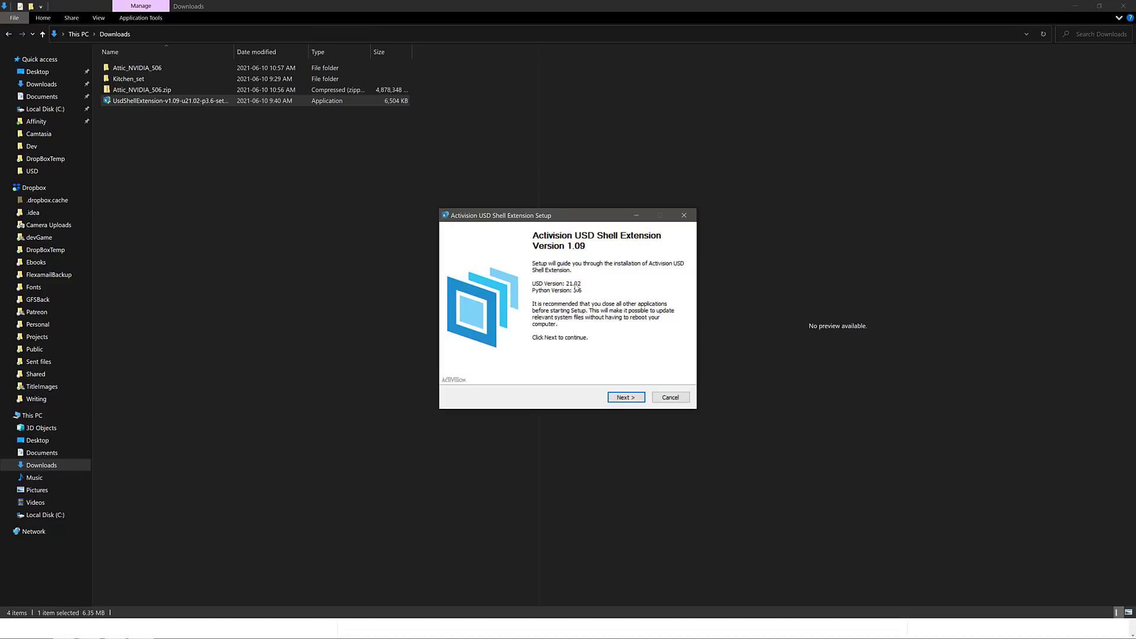
Switch to the browser's Activision USDShellExtension GitHub page and view the setup files offered in the Initial release
key(alt+Tab)
key(alt+Tab)
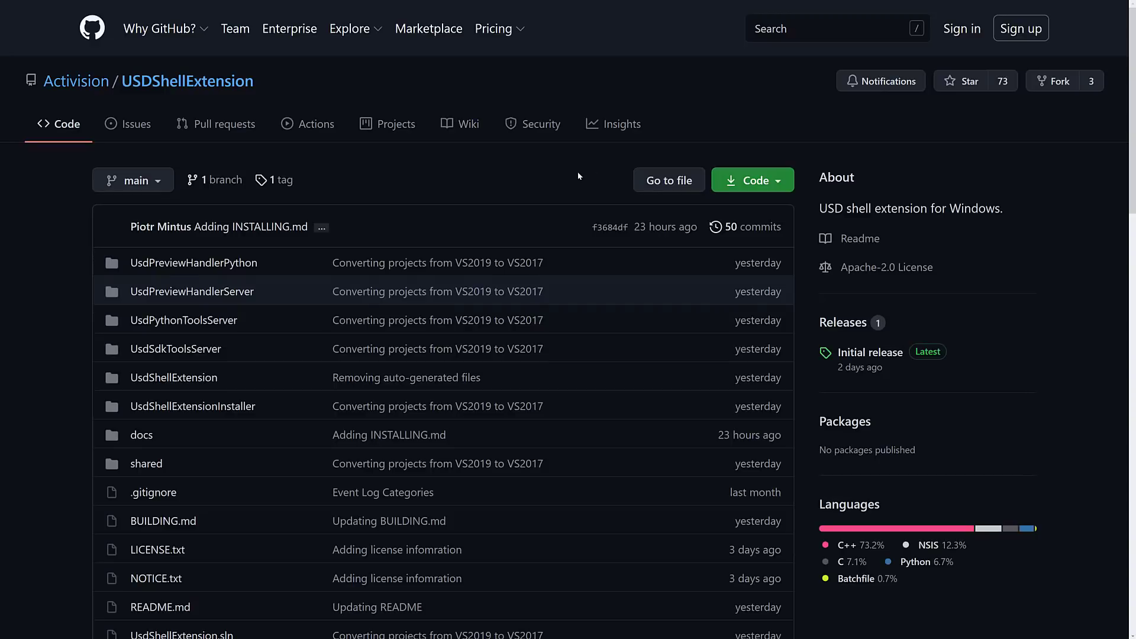
click(188, 83)
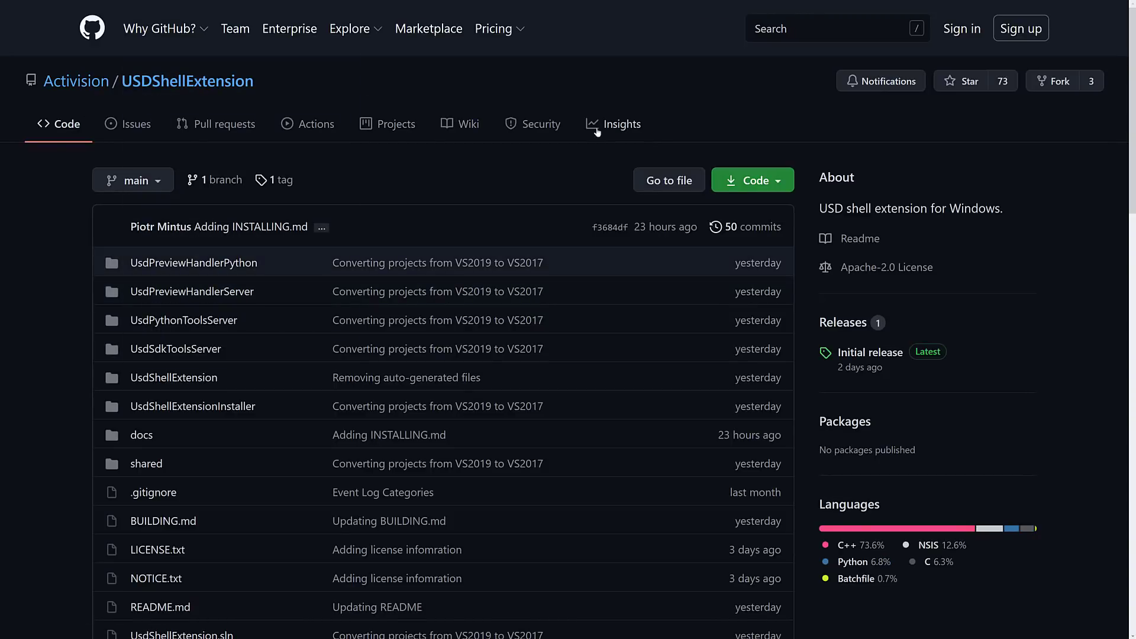
scroll(620, 239, down, 1)
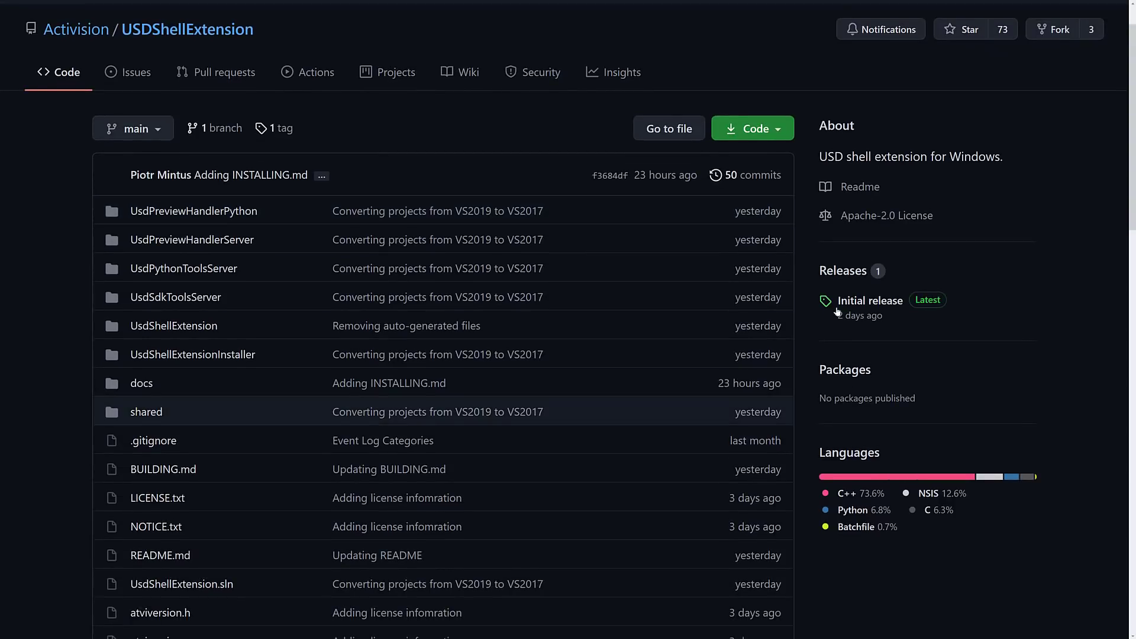
click(892, 302)
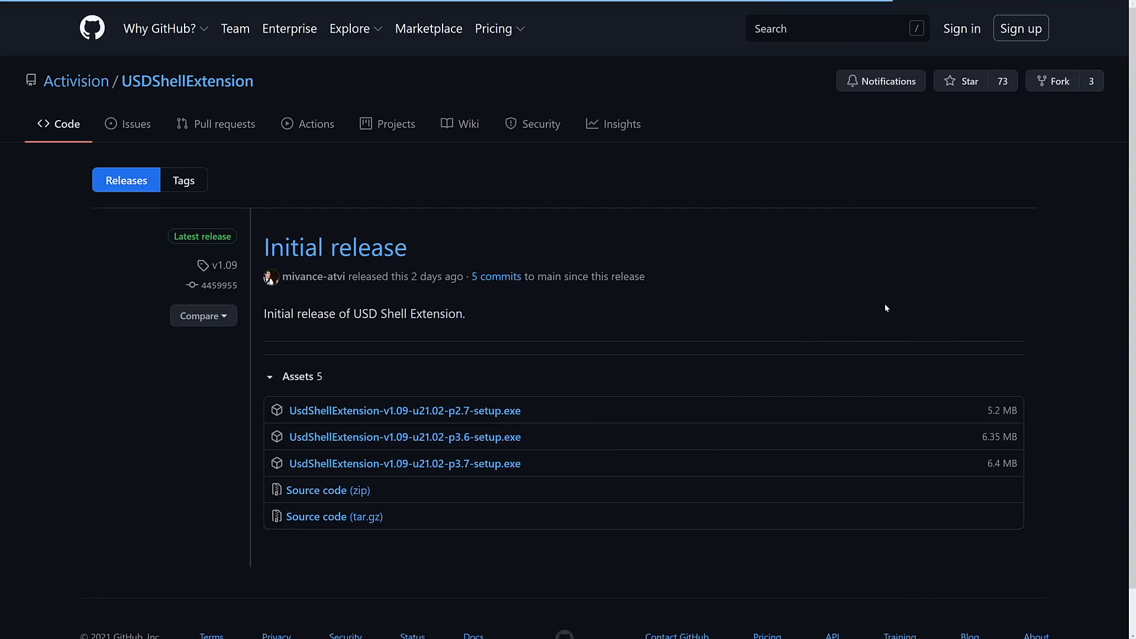
scroll(682, 395, down, 1)
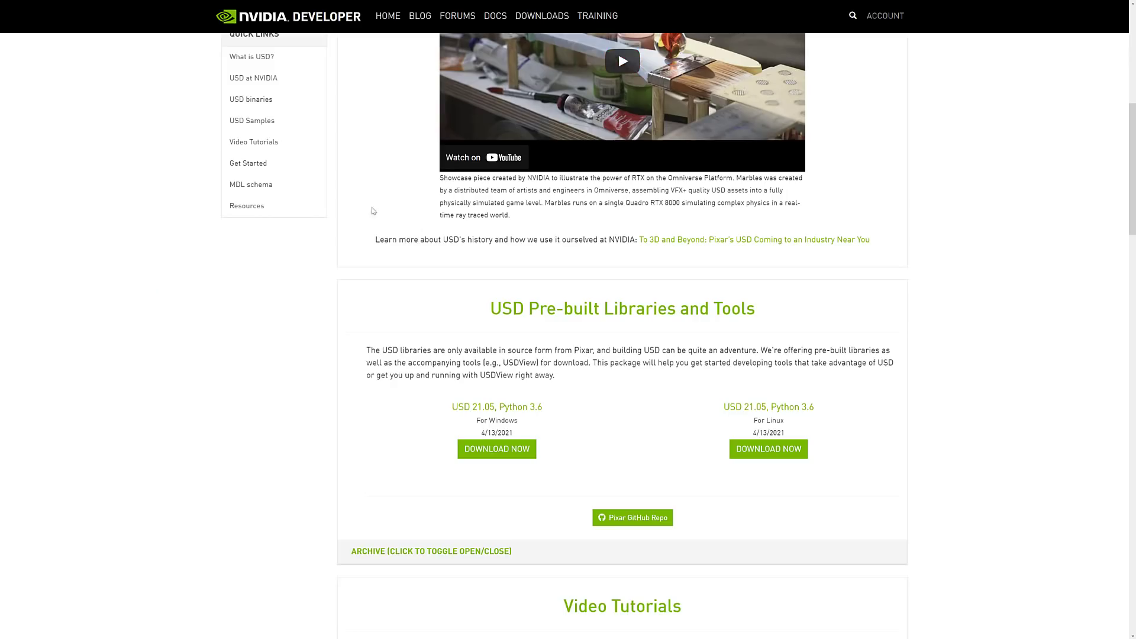
Review the USD Pre-built Libraries and Tools on the NVIDIA Developer page and check the required versions in the extension's setup window
scroll(594, 338, up, 8)
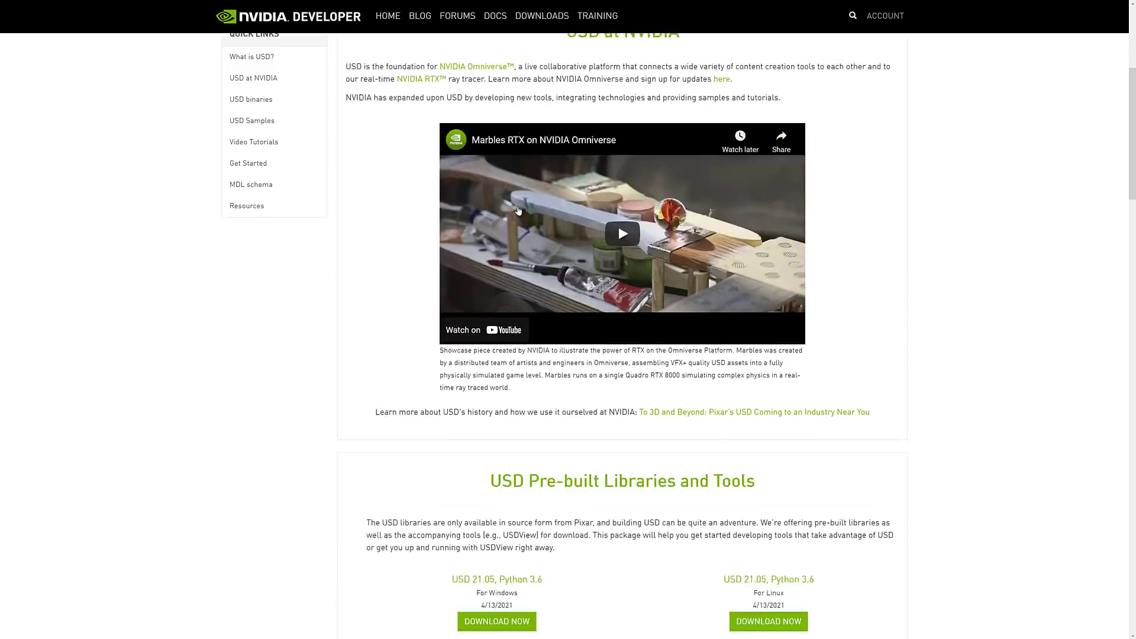
scroll(594, 337, down, 2)
scroll(594, 338, down, 6)
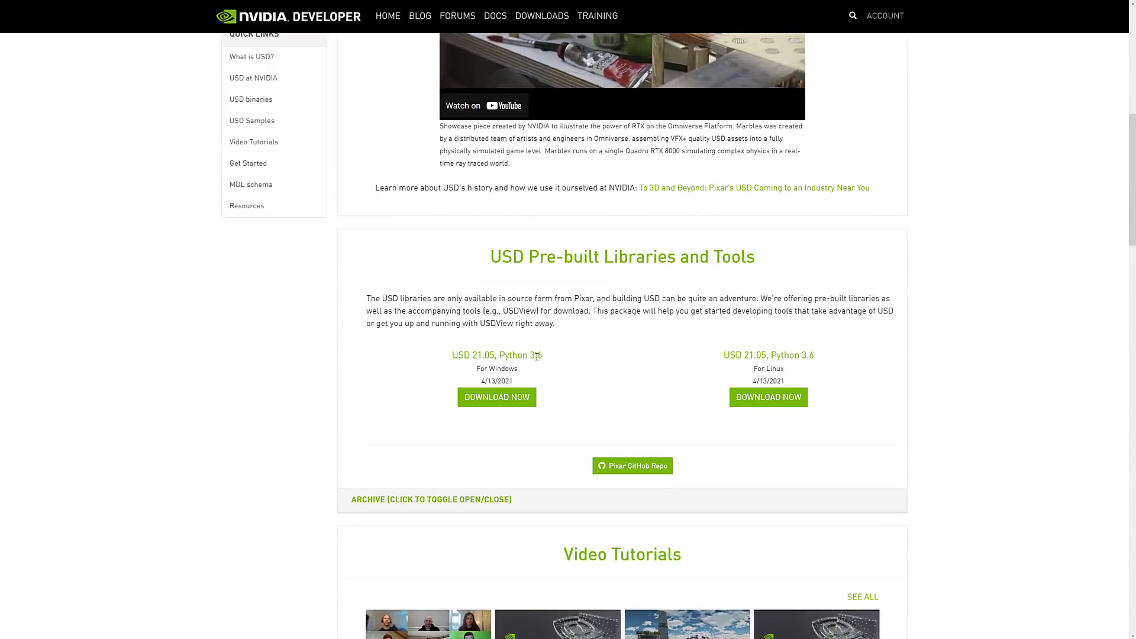
scroll(803, 368, down, 1)
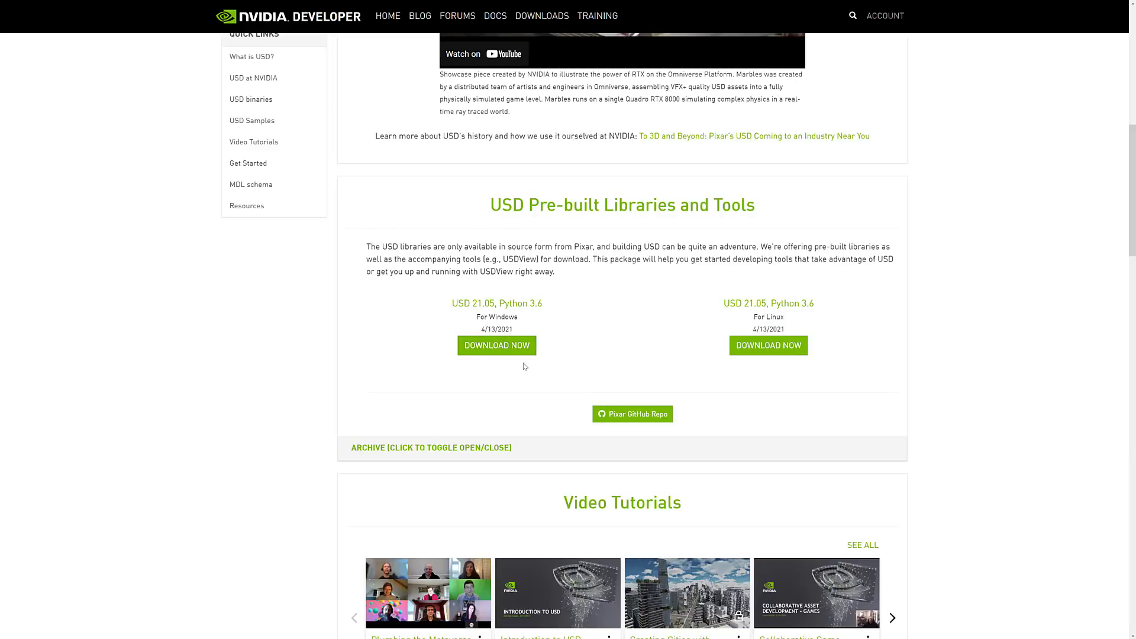
key(alt+Tab)
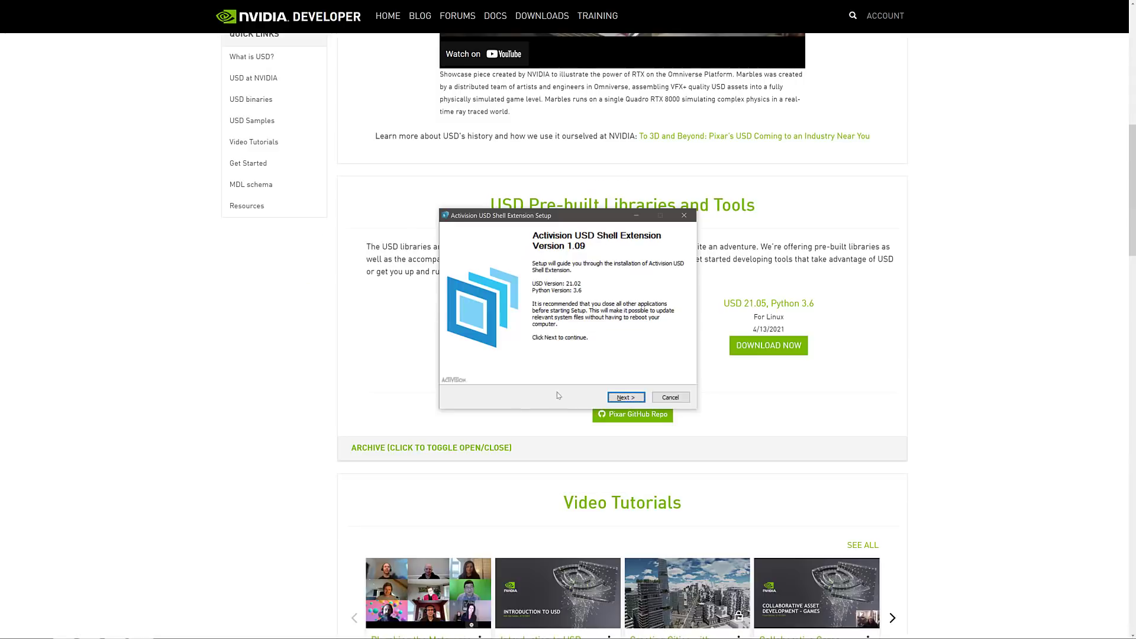
key(alt+Tab)
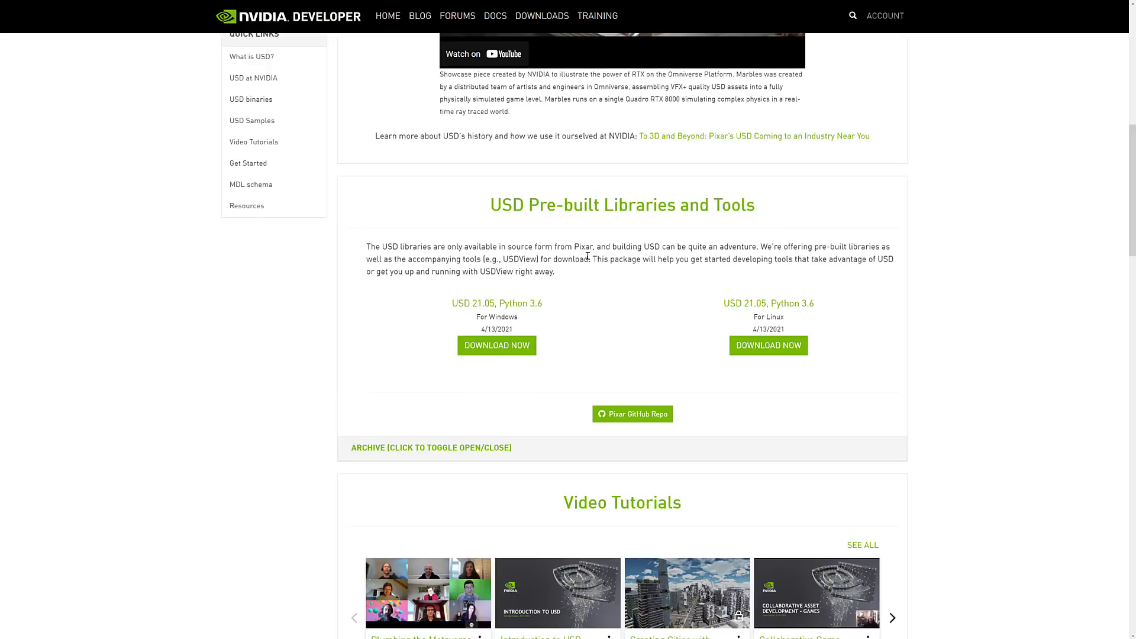
Switch to File Explorer, go to the Dev\USD folder on Local Disk (C:) and open README.txt
key(super)
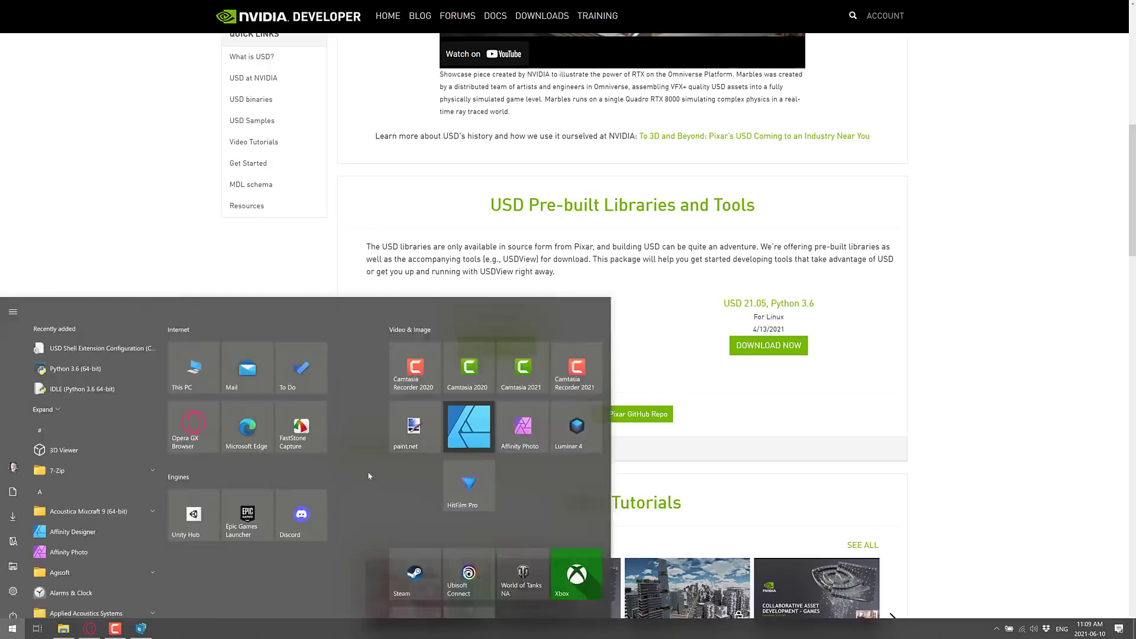
click(63, 630)
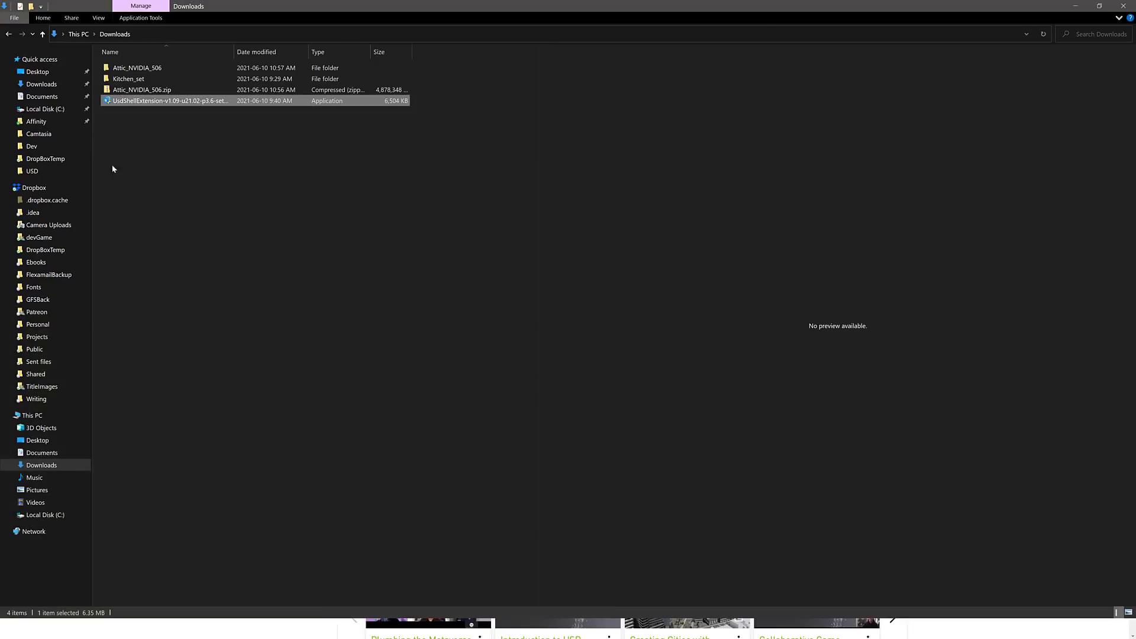
click(46, 514)
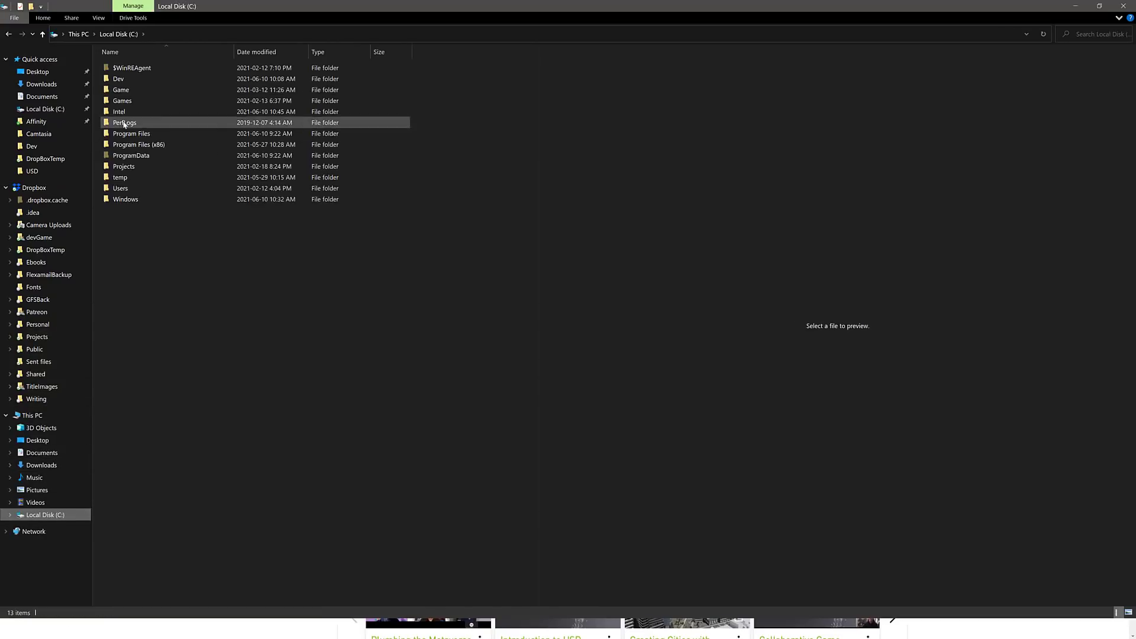
double_click(130, 79)
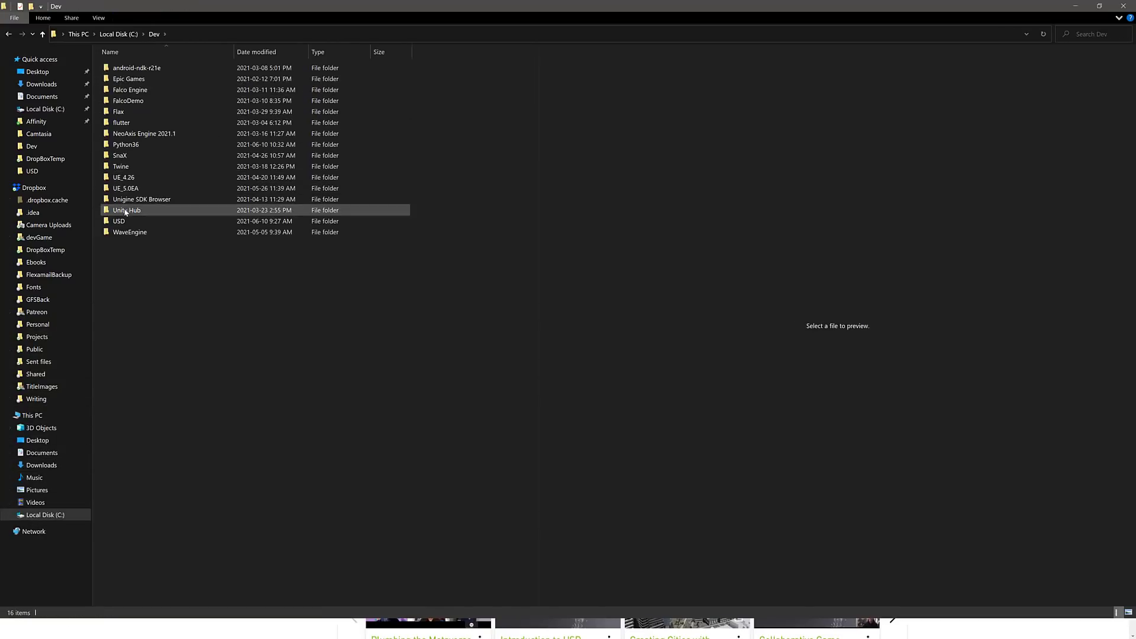
double_click(124, 221)
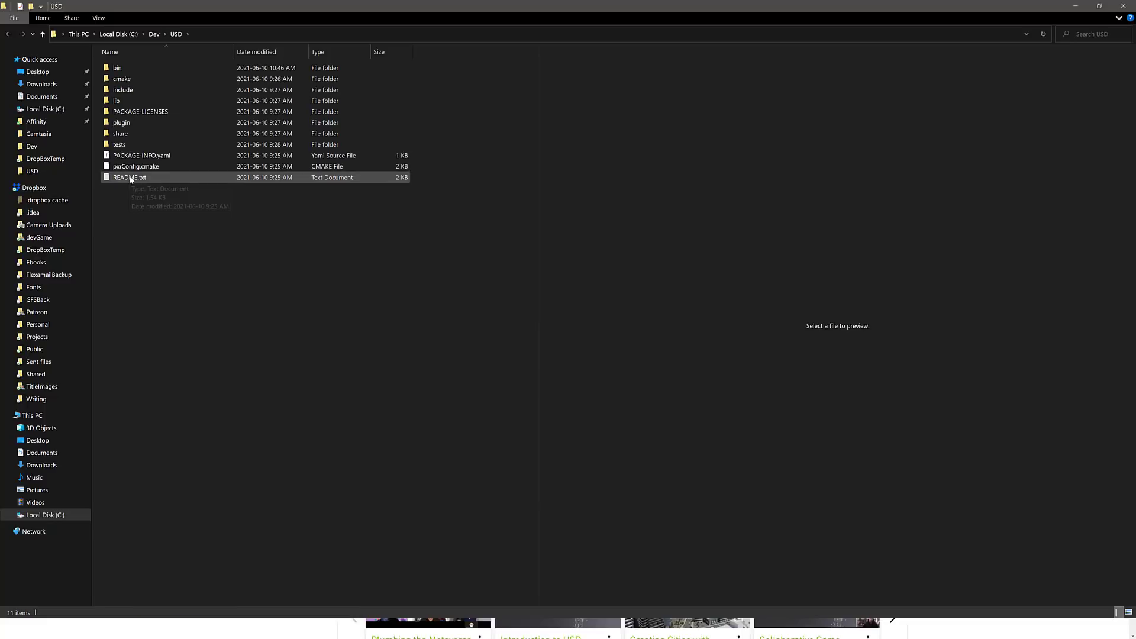
double_click(136, 178)
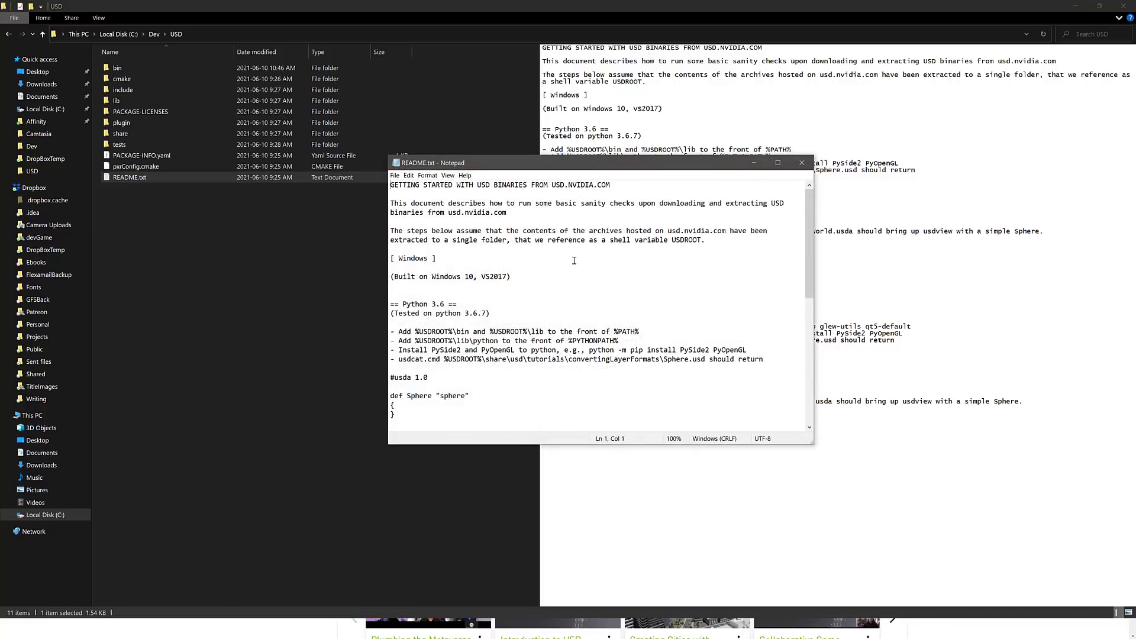
Highlight the Python 3.6 path and PySide2 installation instructions in README.txt, and select the USDROOT variable name
scroll(674, 330, down, 1)
drag(740, 323, 385, 298)
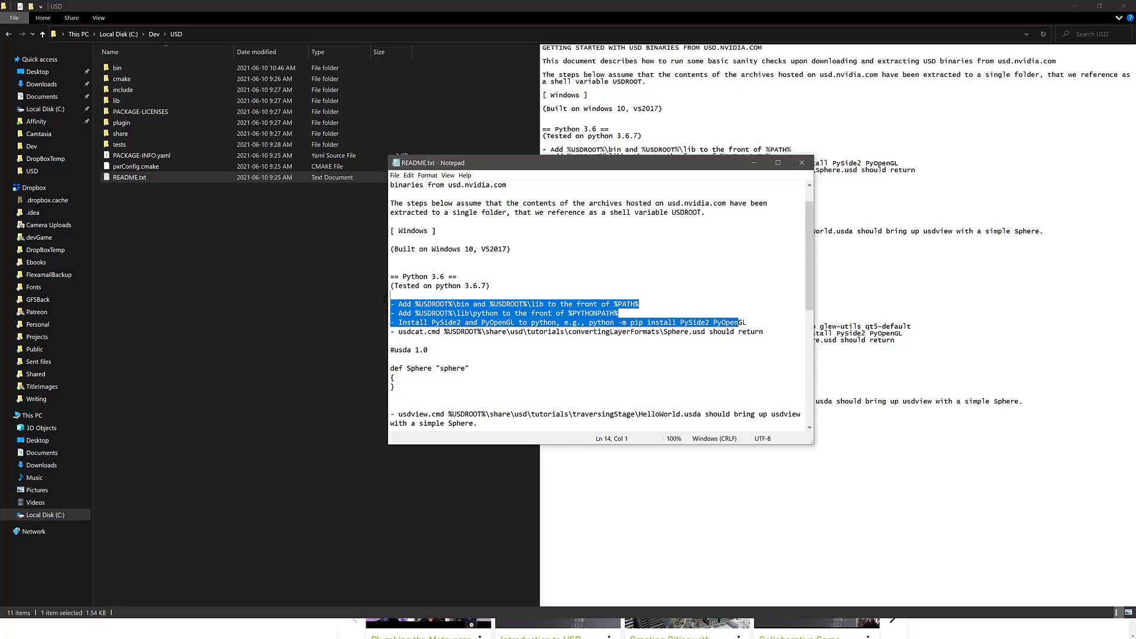
click(462, 306)
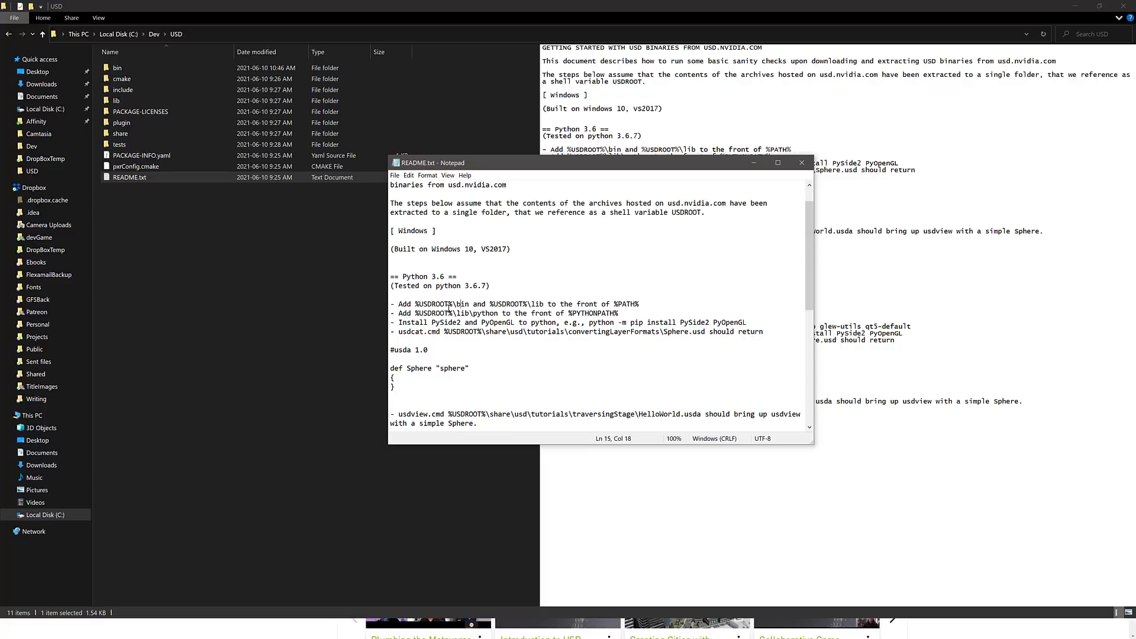
double_click(443, 306)
Search Windows for "envi", open the system environment variables settings beside the README and show the Environment Variables list
key(super)
text(envi)
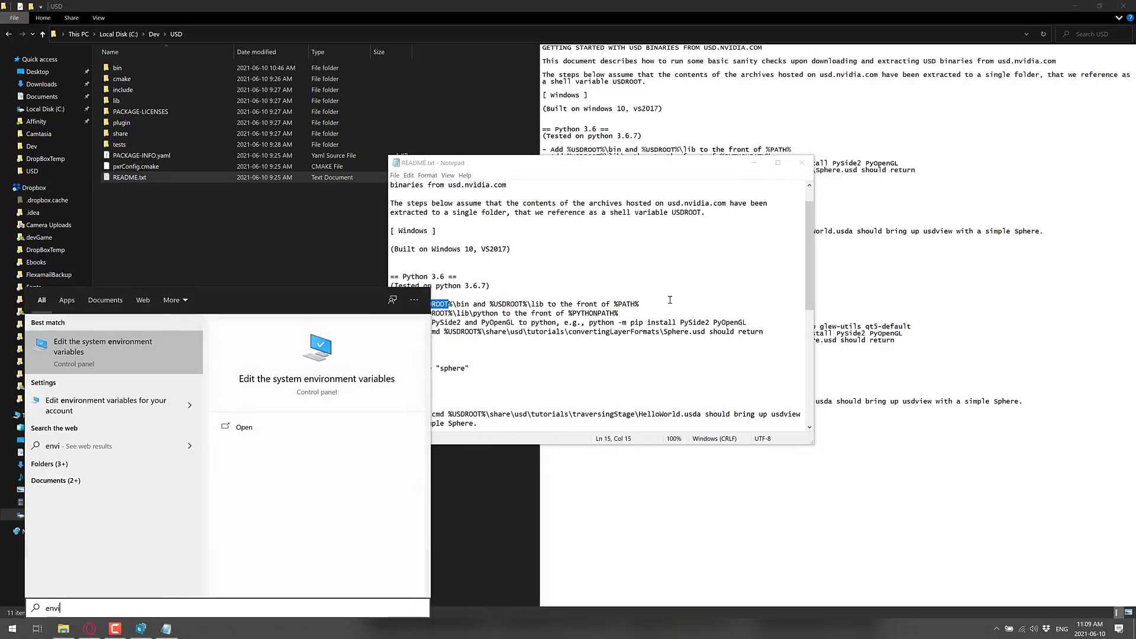
key(Return)
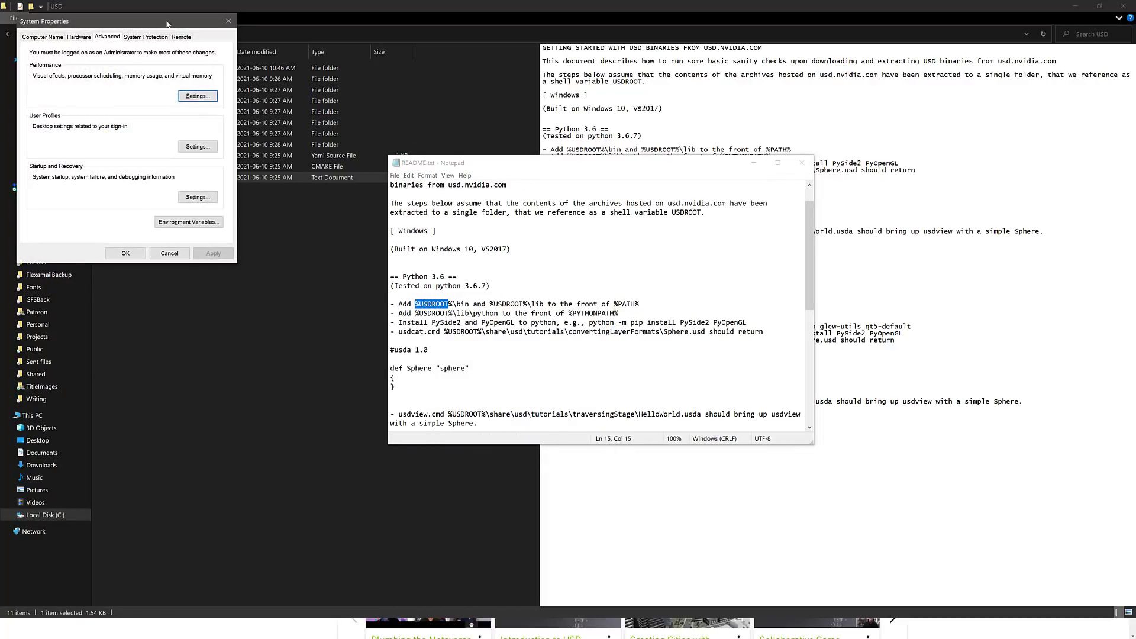
drag(167, 23, 901, 127)
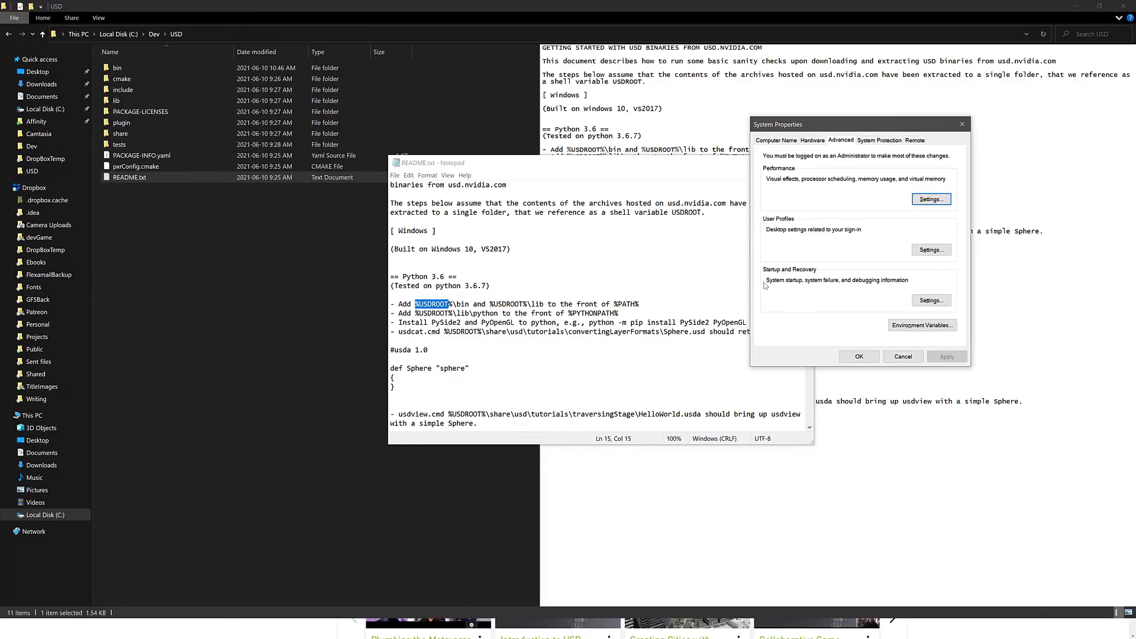
click(912, 327)
Check the system variables for USDROOT and the Python path, and select PYTHONPATH
scroll(581, 341, down, 5)
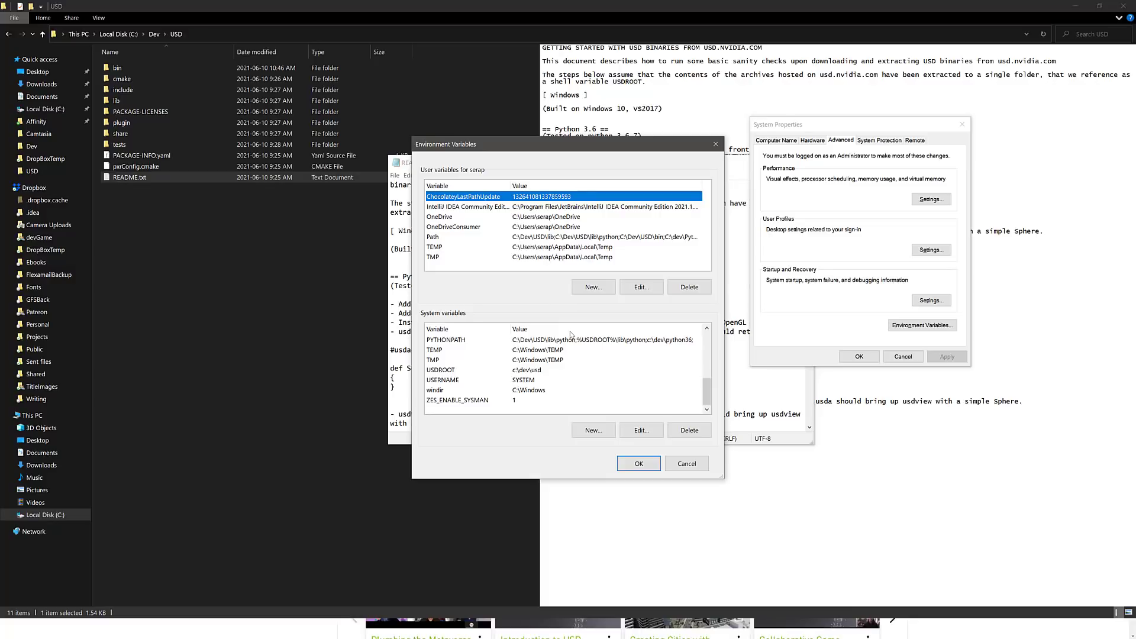
scroll(566, 390, up, 2)
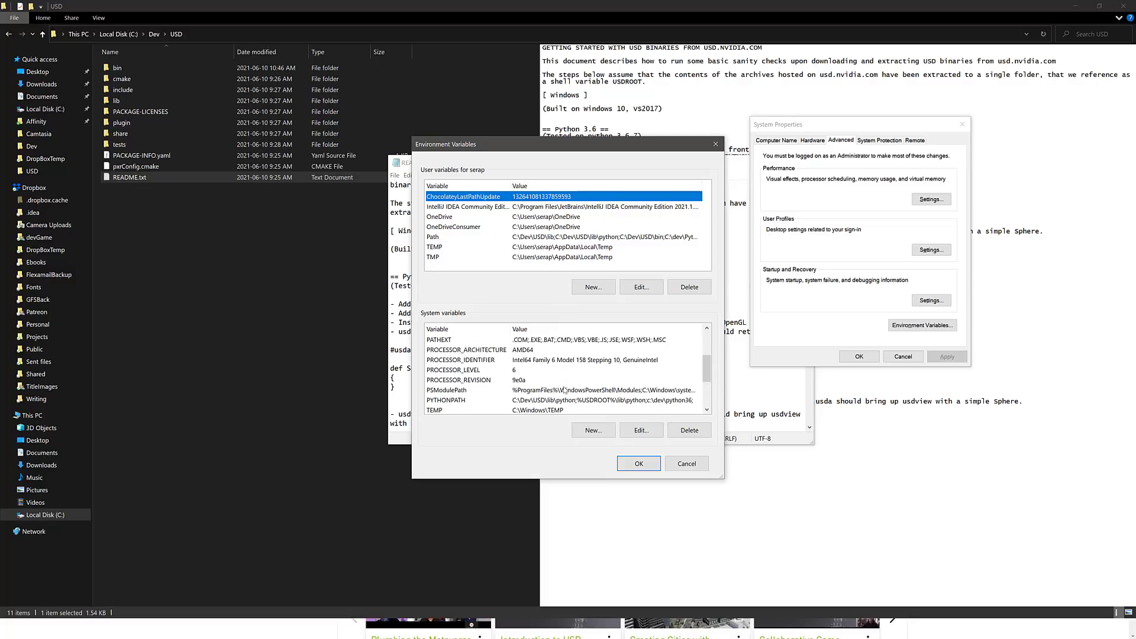
click(461, 401)
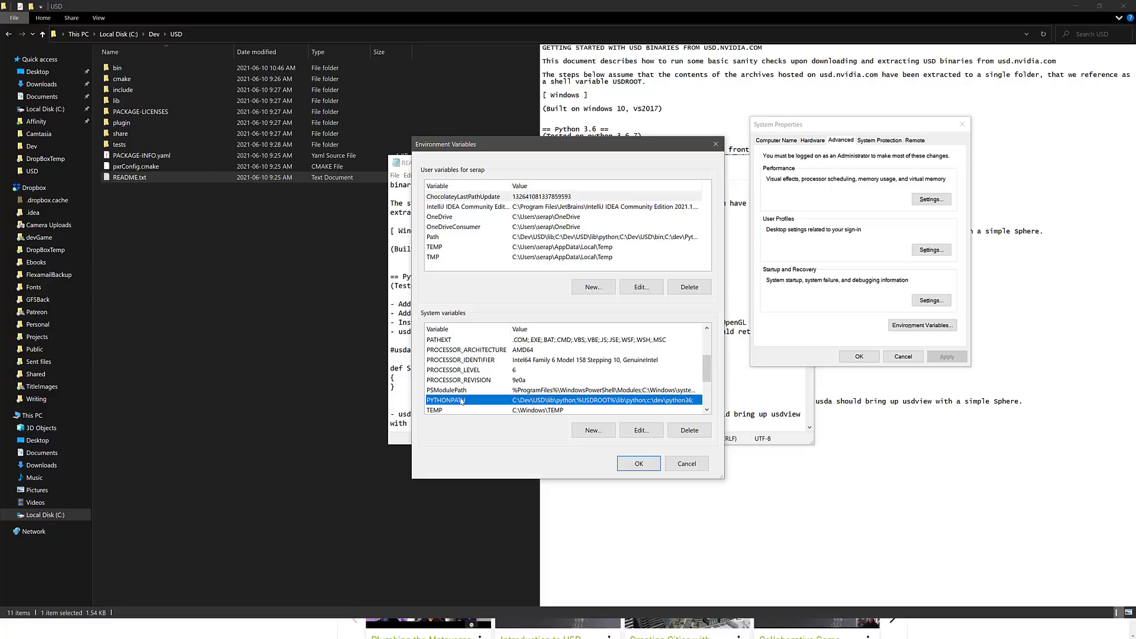
Inspect the PYTHONPATH entries and the USDROOT value in the system variables, cancelling both editors without changes
double_click(461, 401)
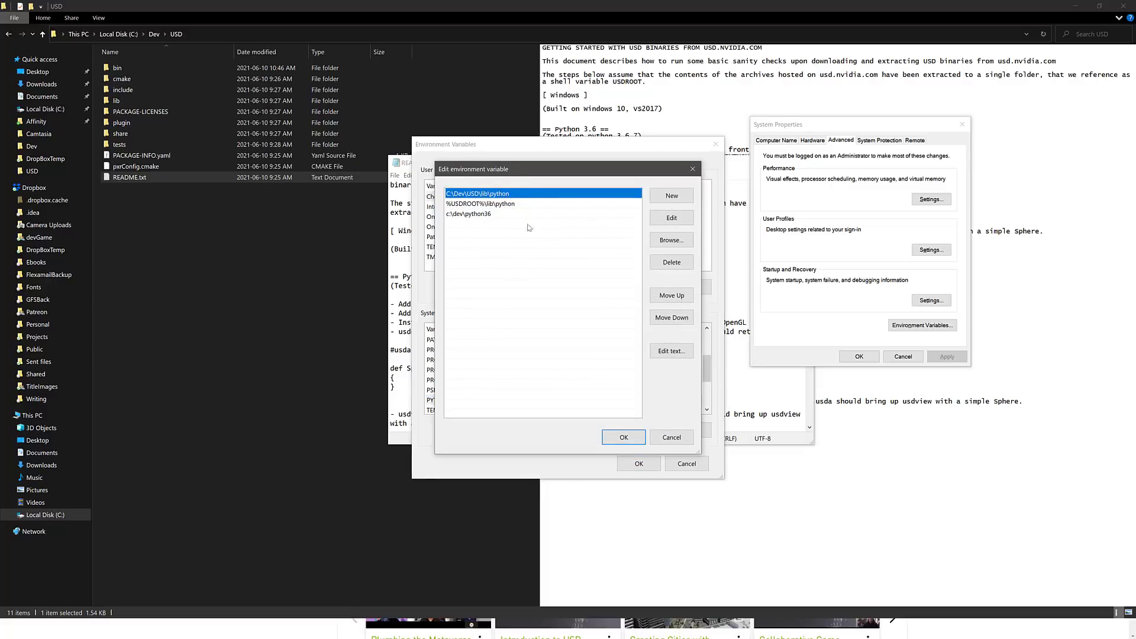
click(672, 437)
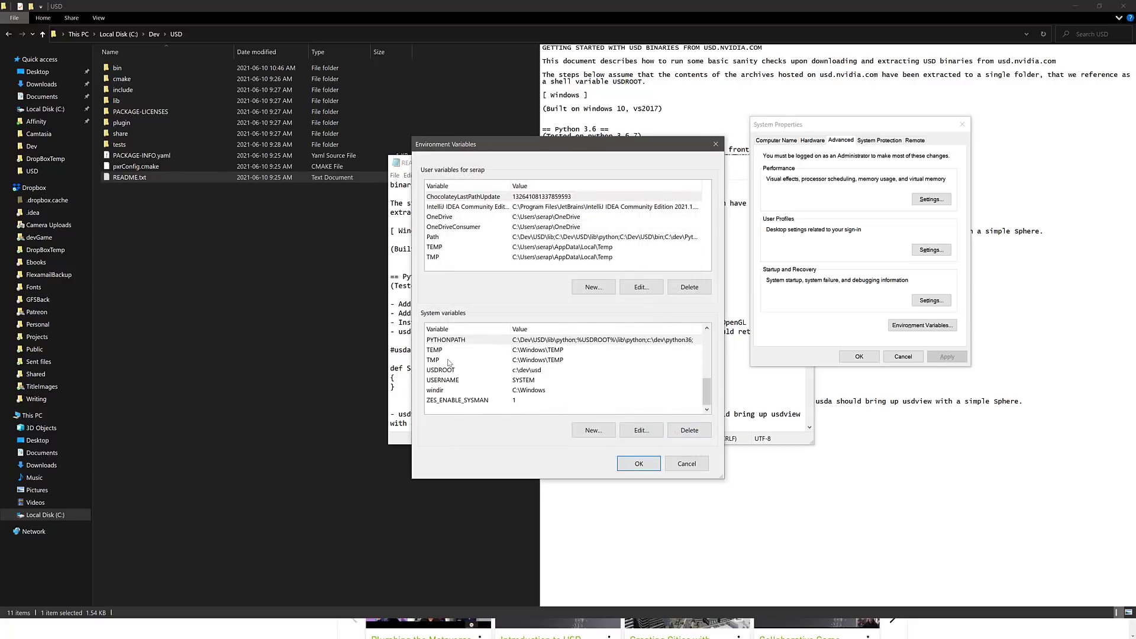
double_click(448, 371)
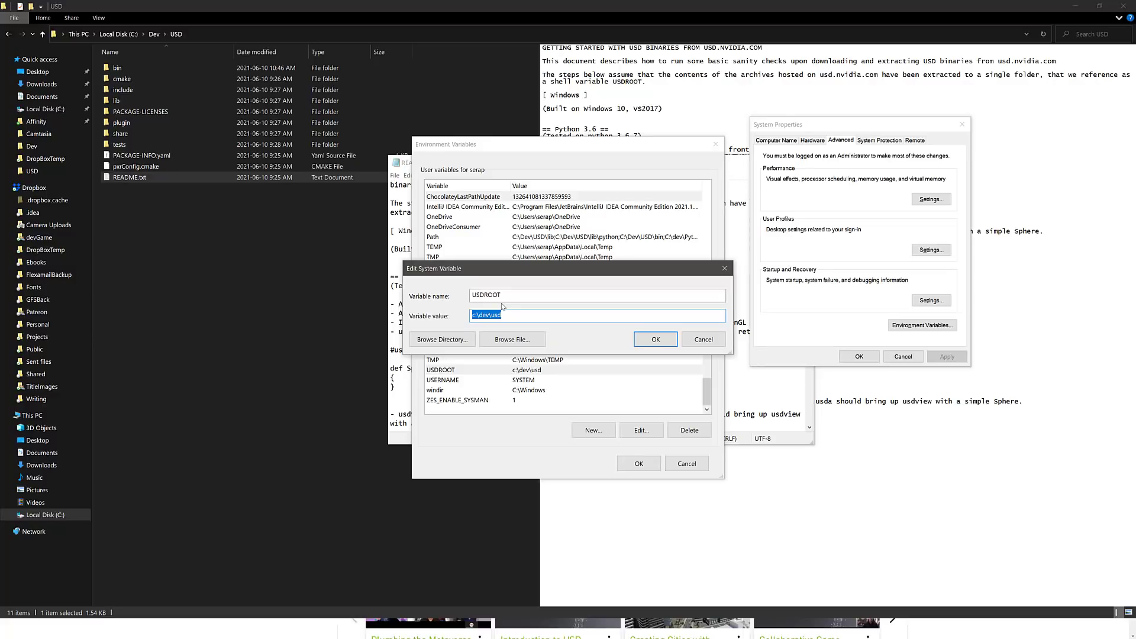
click(705, 342)
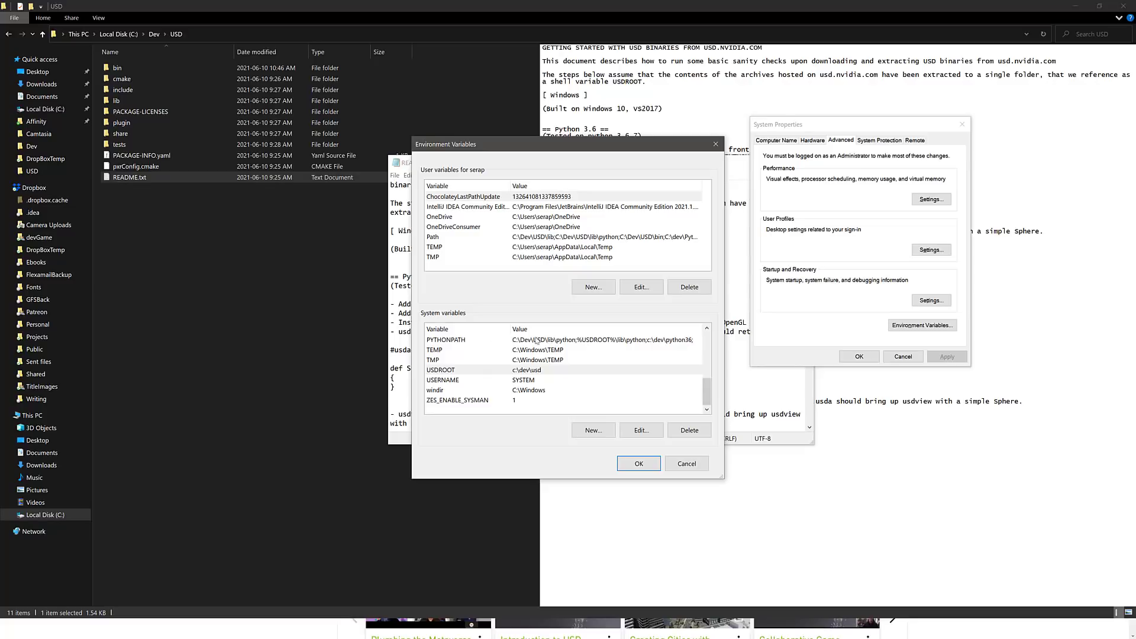
Inspect the entries of the system Path variable, and close the Environment Variables list without saving
scroll(536, 340, up, 6)
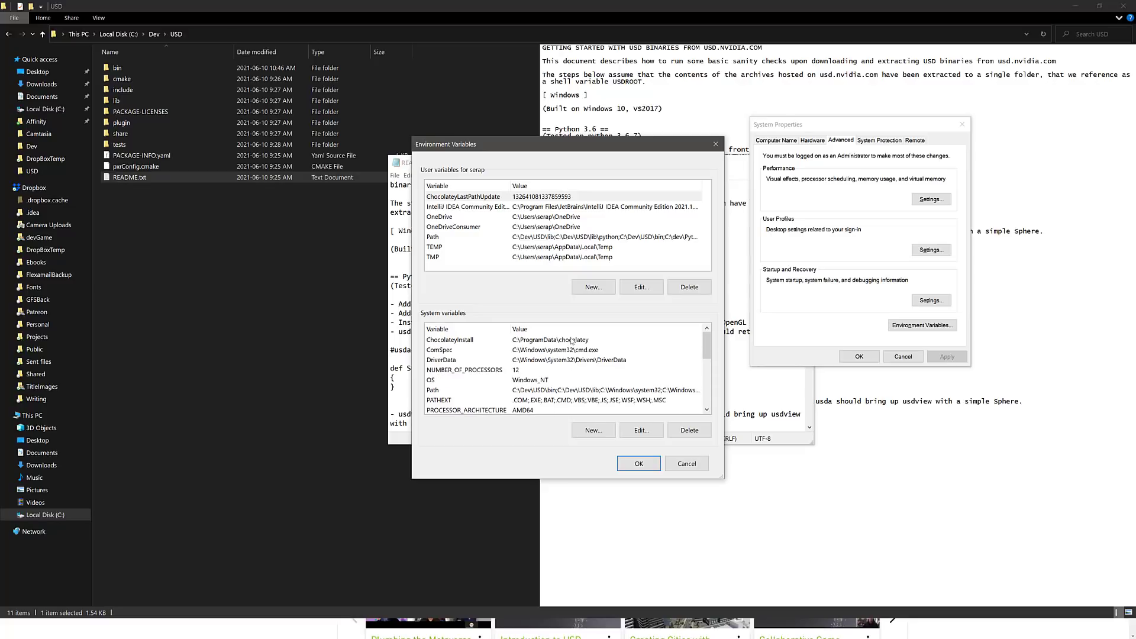
scroll(522, 376, down, 1)
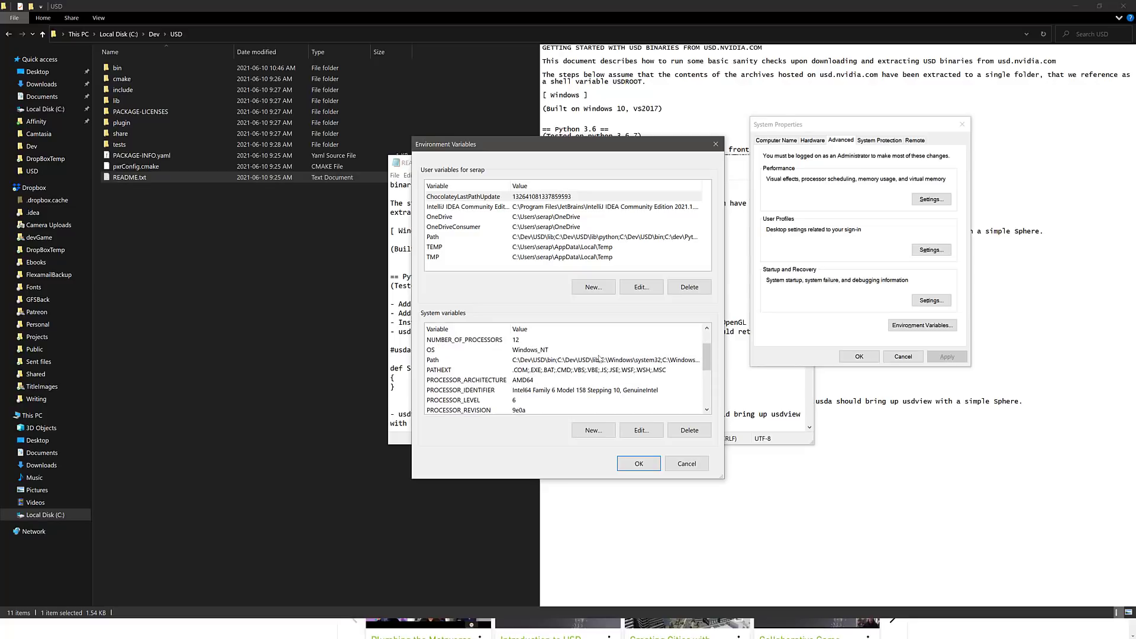
double_click(599, 359)
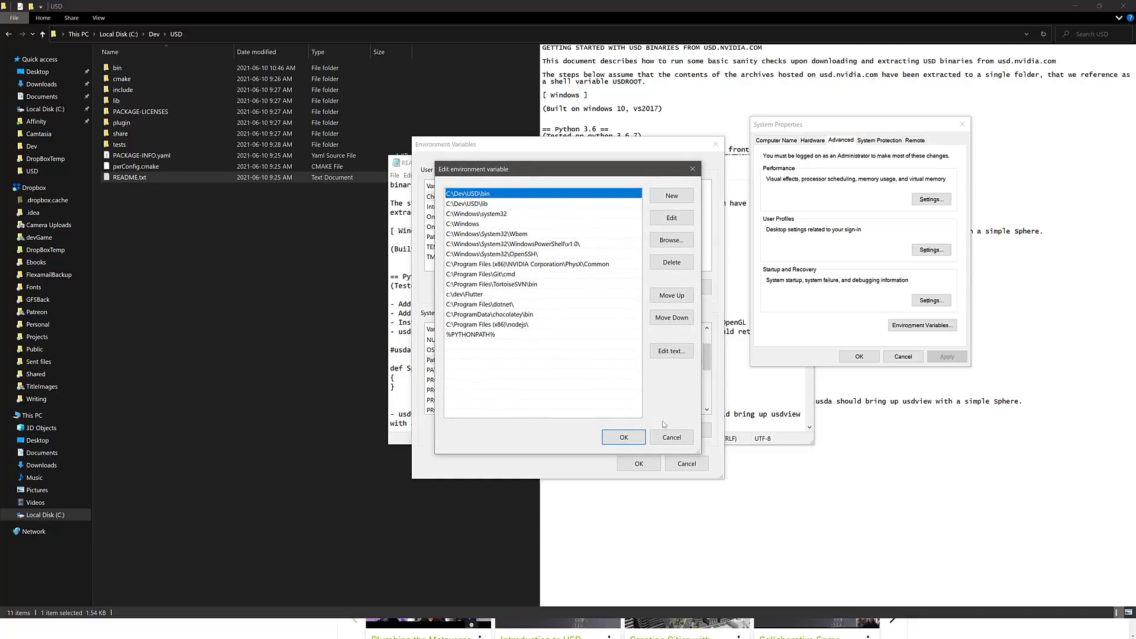
click(672, 438)
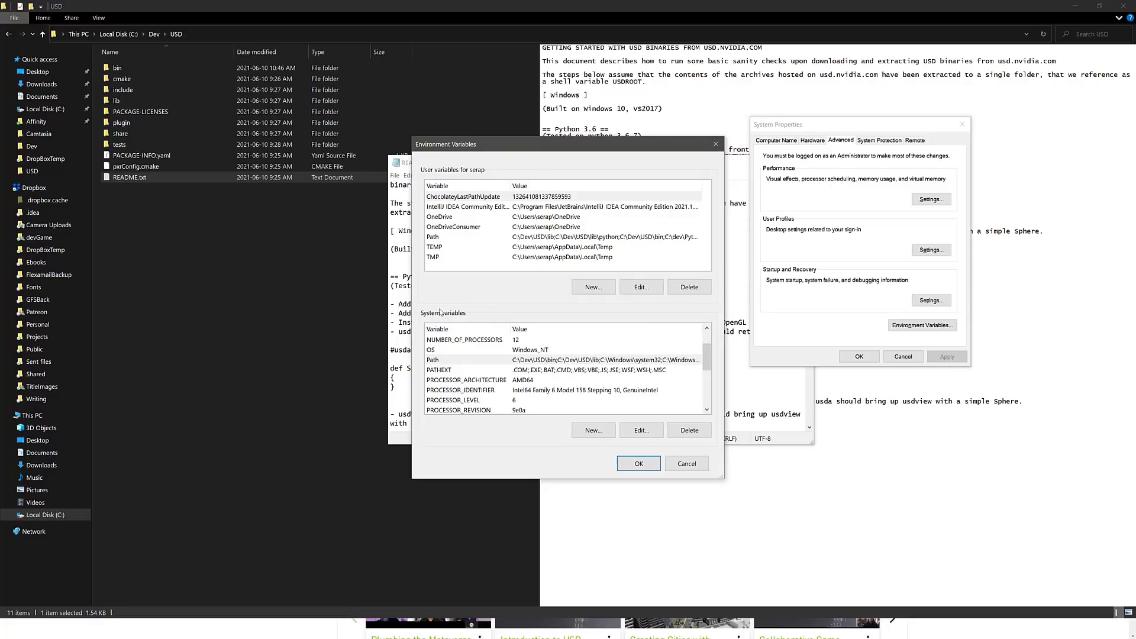
click(689, 463)
Highlight the PySide2 and PyOpenGL installation line in README.txt, and copy the Windows usdview.cmd command for HelloWorld.usda
click(553, 351)
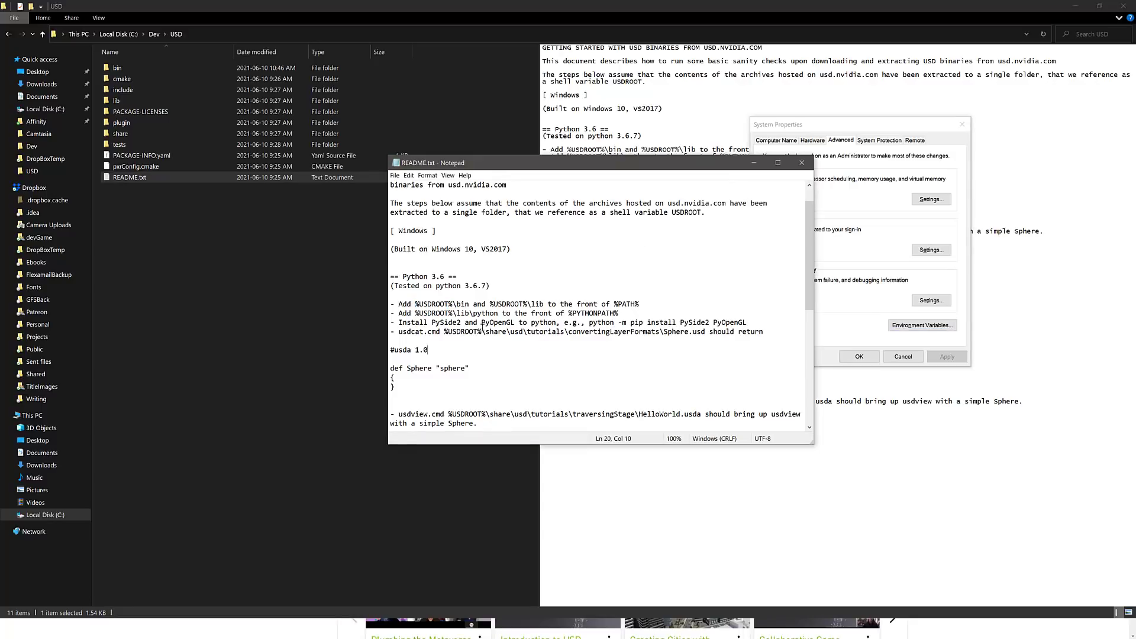
drag(415, 323, 520, 323)
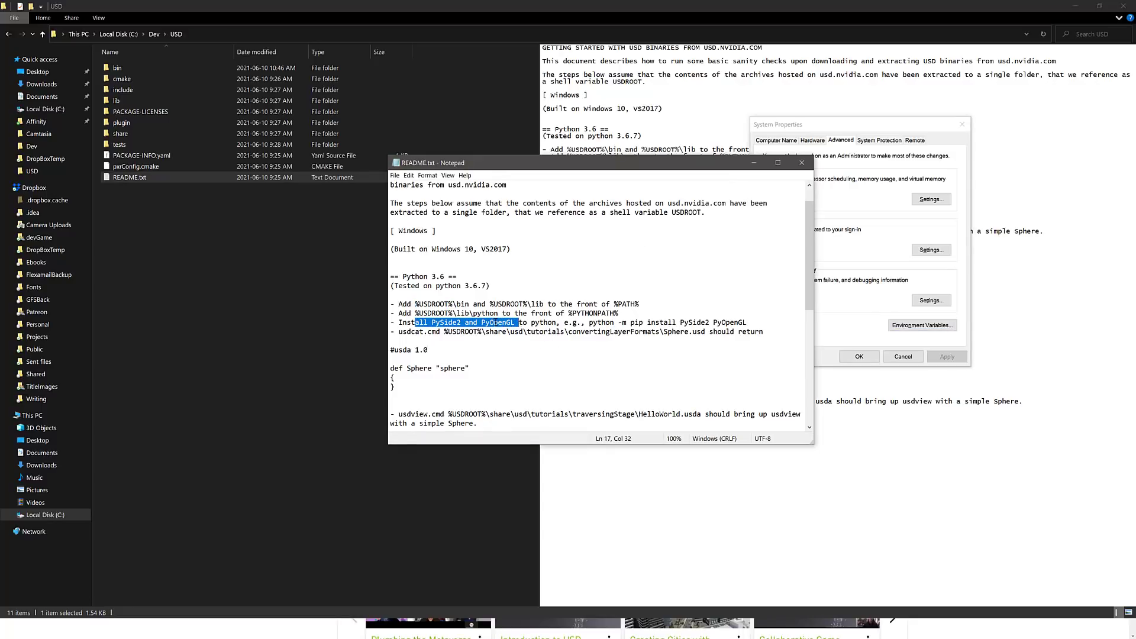
scroll(414, 349, down, 2)
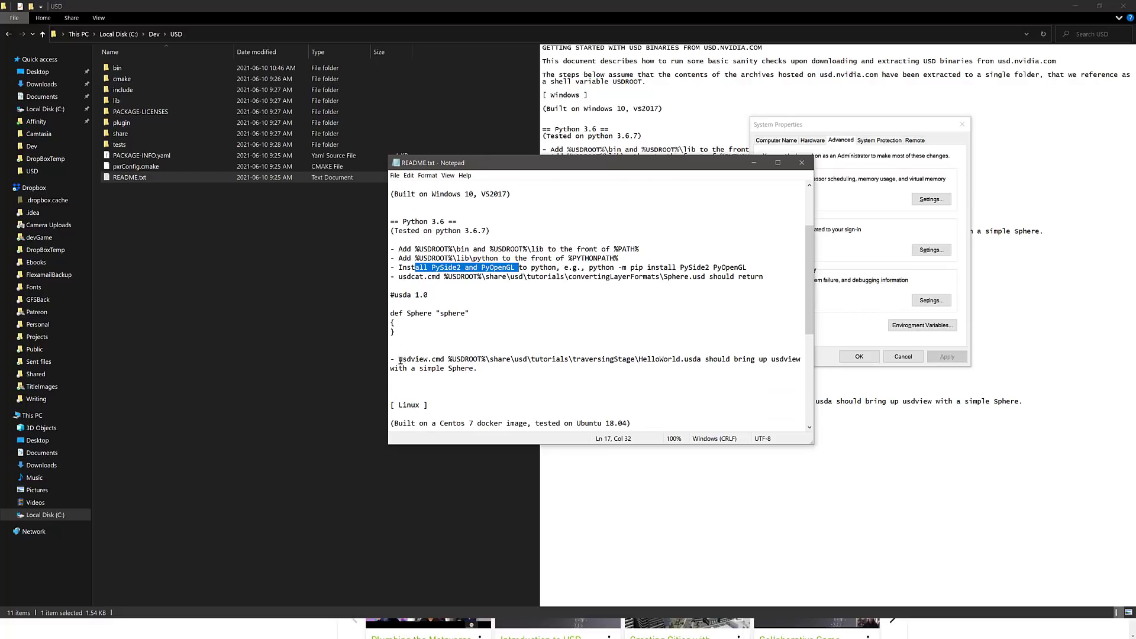
drag(398, 359, 702, 360)
key(ctrl+c)
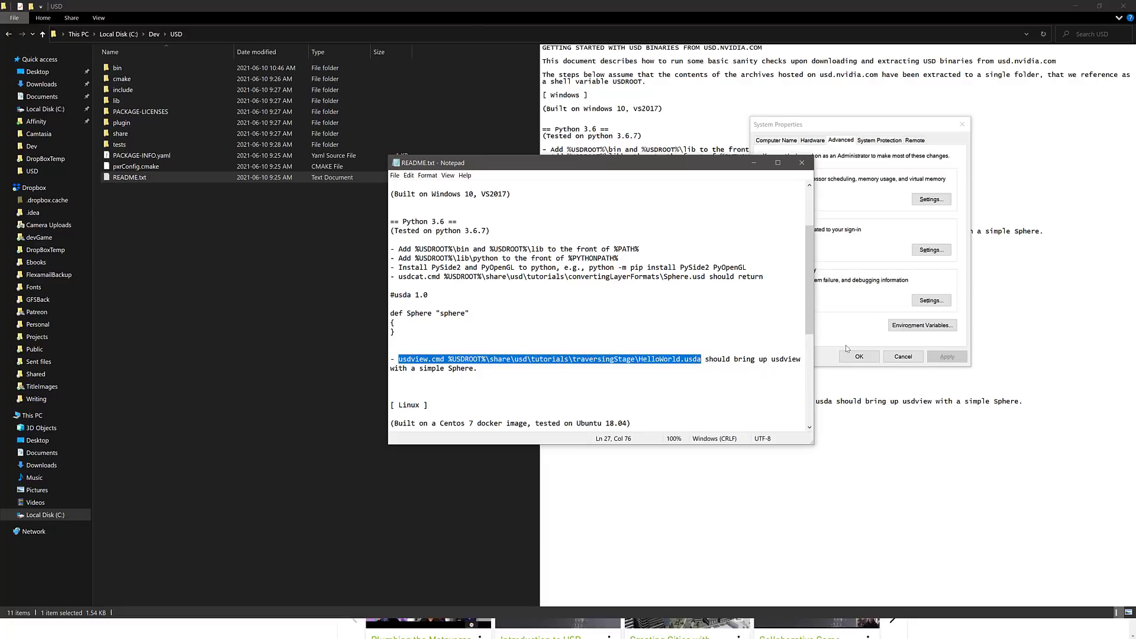
Open Command Prompt and run usdview.cmd %USDROOT%\share\usd\tutorials\traversingStage\HelloWorld.usda
key(super)
text(cmd)
key(Return)
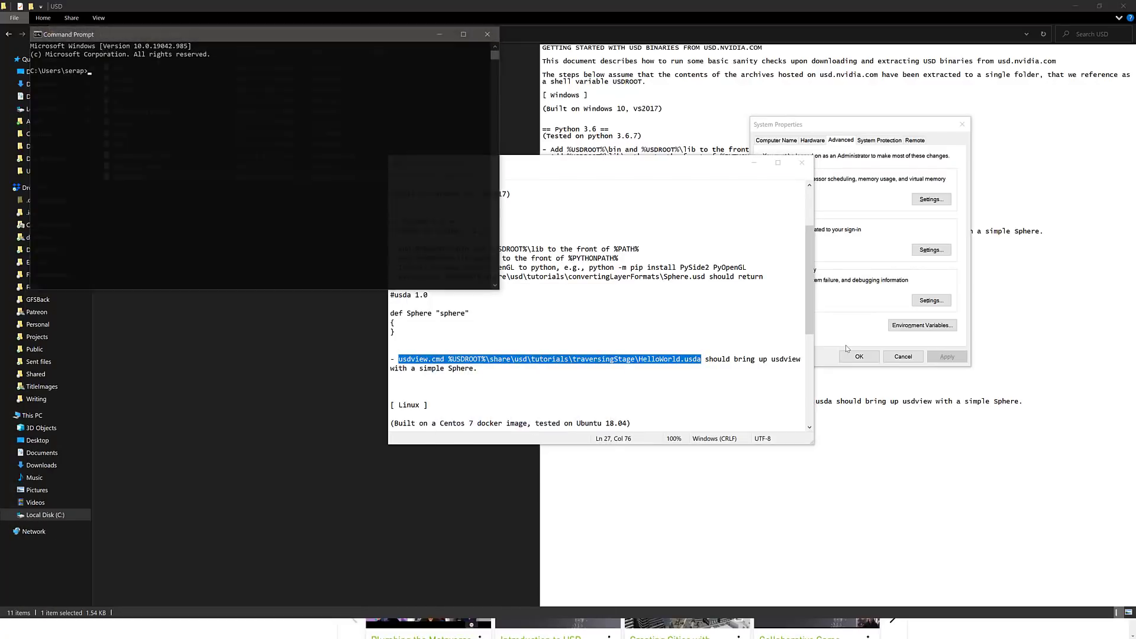
key(ctrl+v)
key(Return)
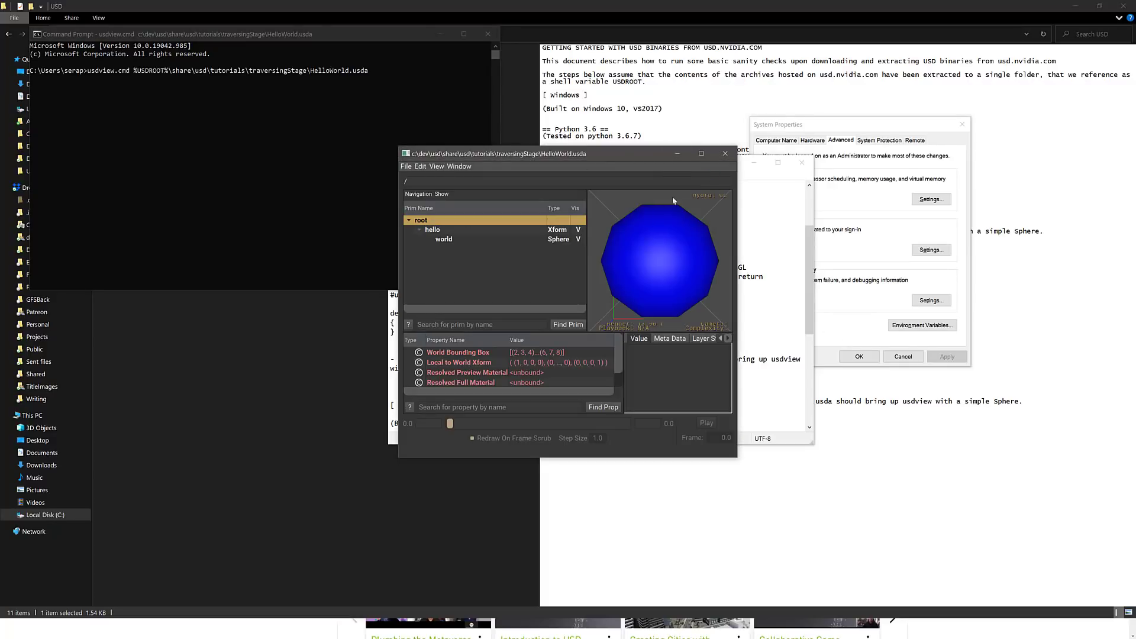
Close the HelloWorld.usda viewer, Command Prompt and the README.txt Notepad window
click(725, 154)
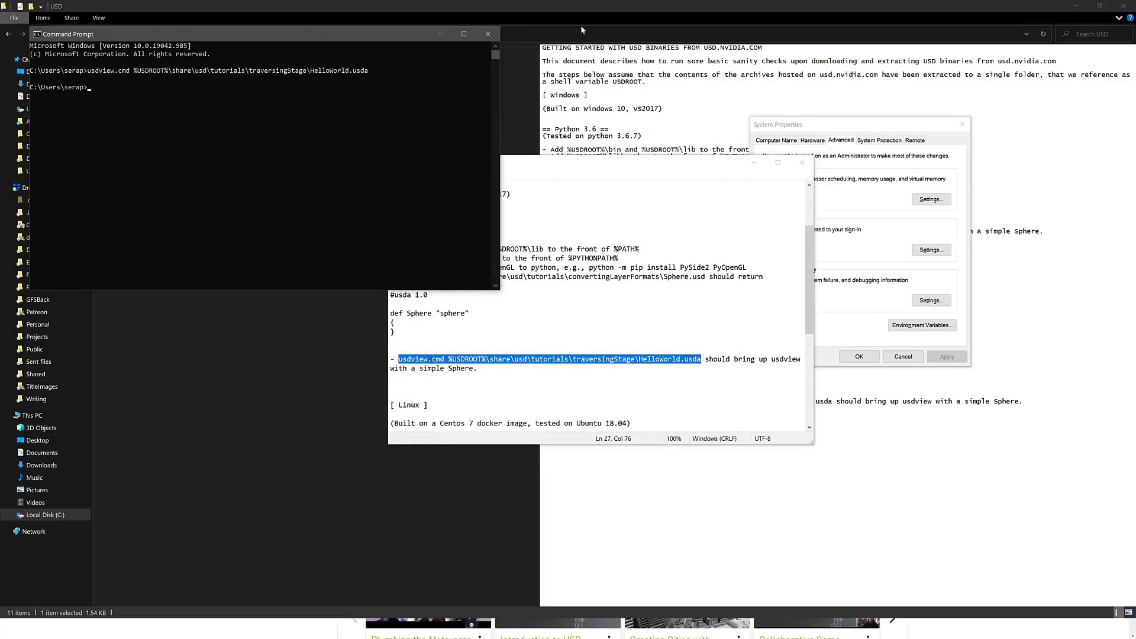
click(488, 34)
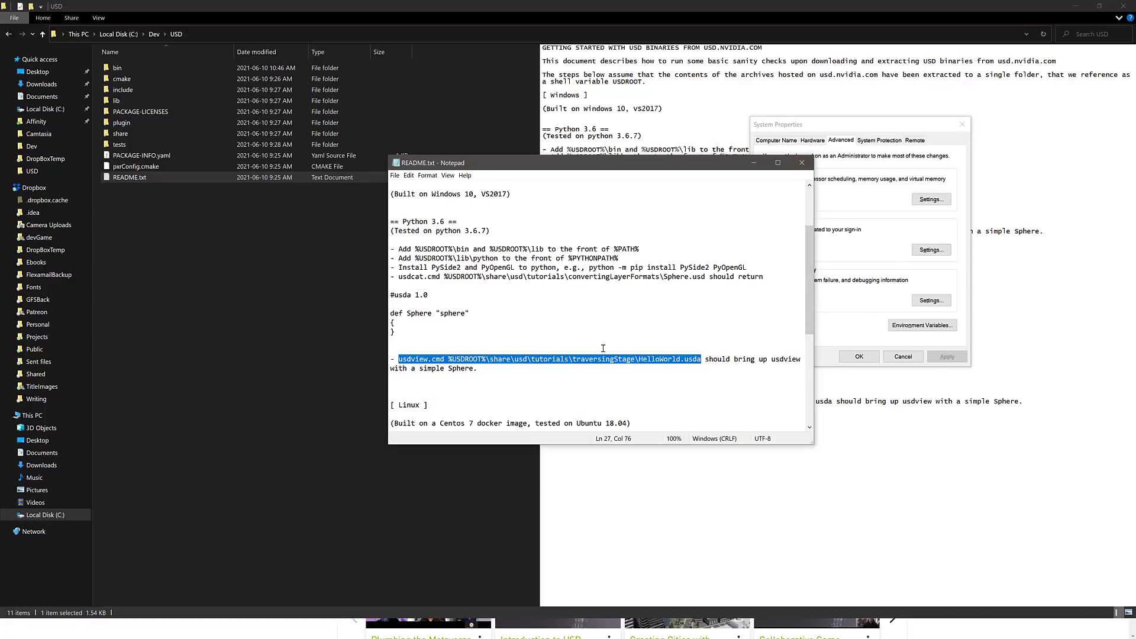
click(802, 162)
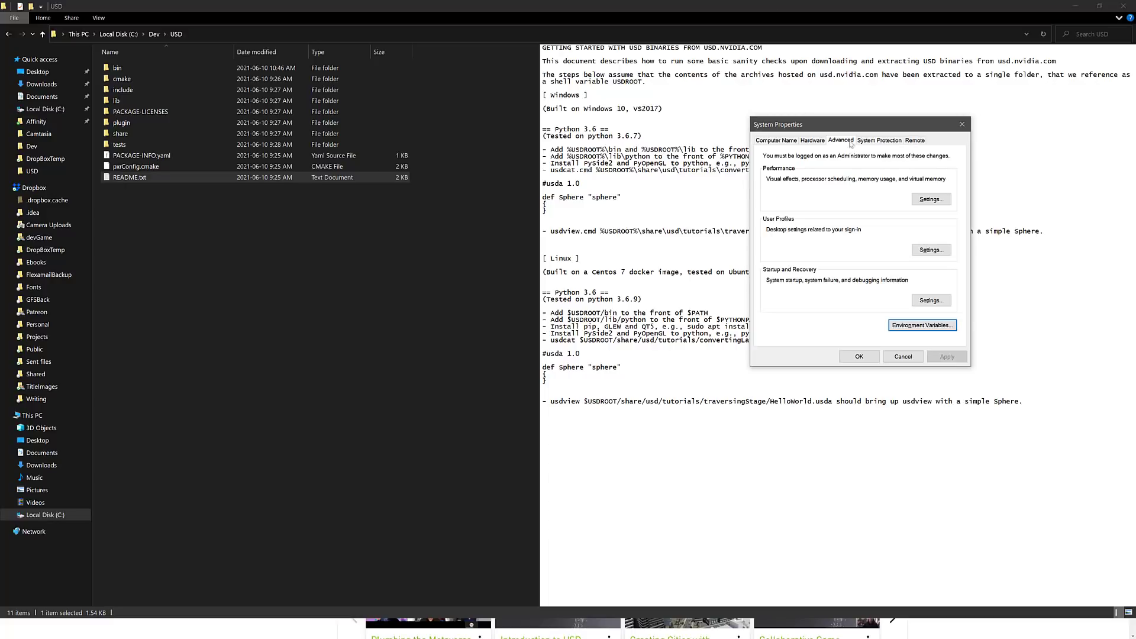
Reopen the Environment Variables list, review the USDROOT and PYTHONPATH system variables, and close it without changes
click(914, 326)
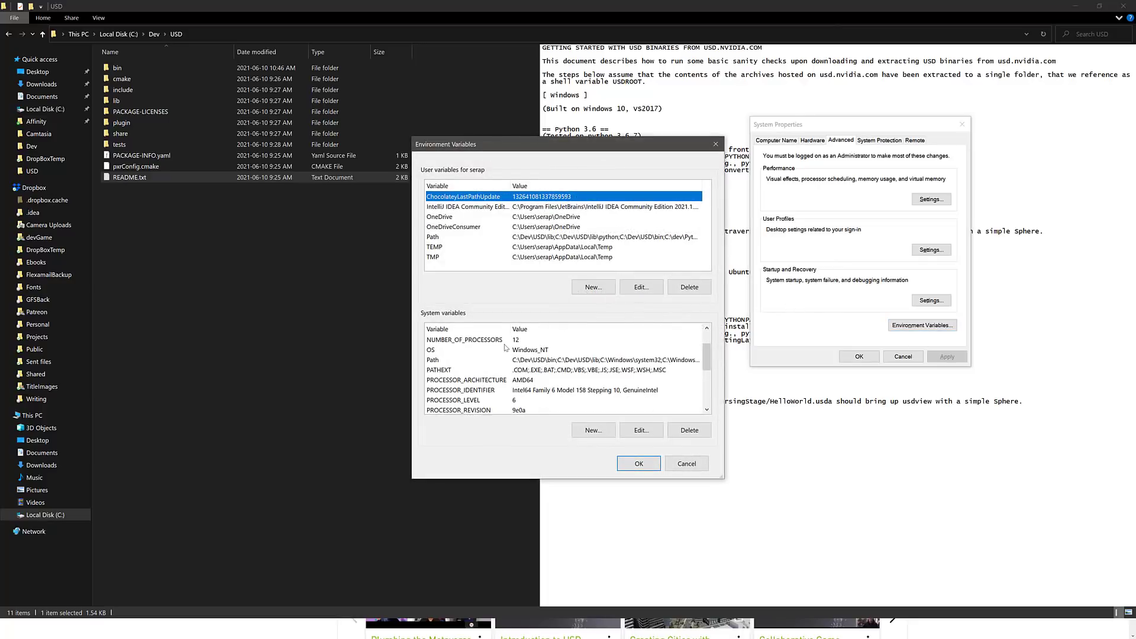
scroll(503, 350, down, 1)
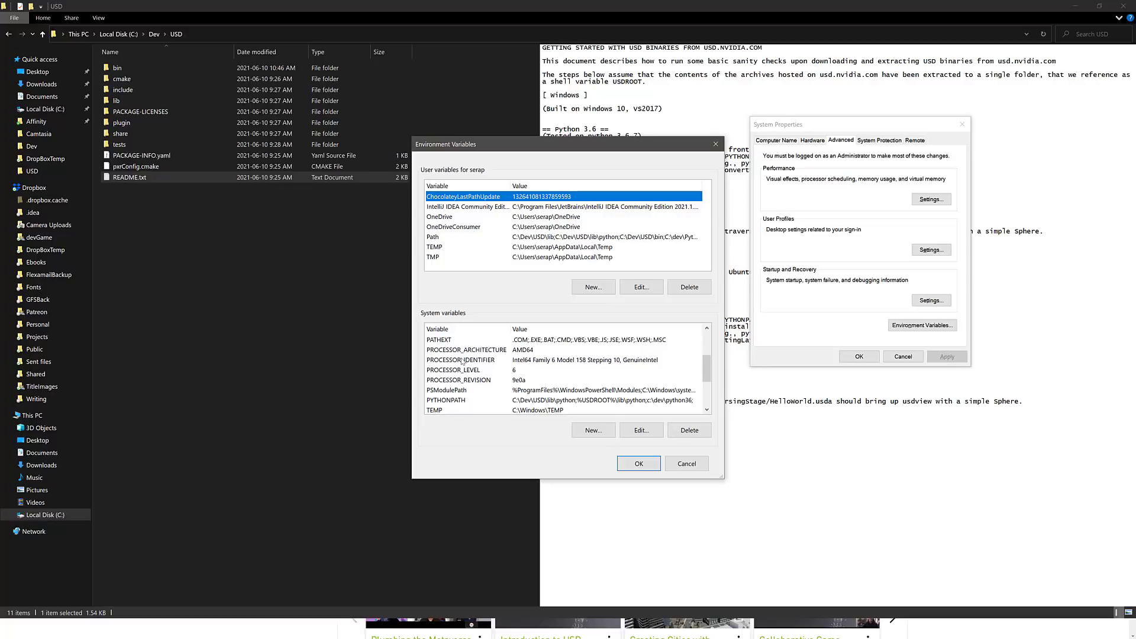
scroll(446, 386, down, 1)
scroll(462, 364, down, 1)
scroll(462, 365, up, 1)
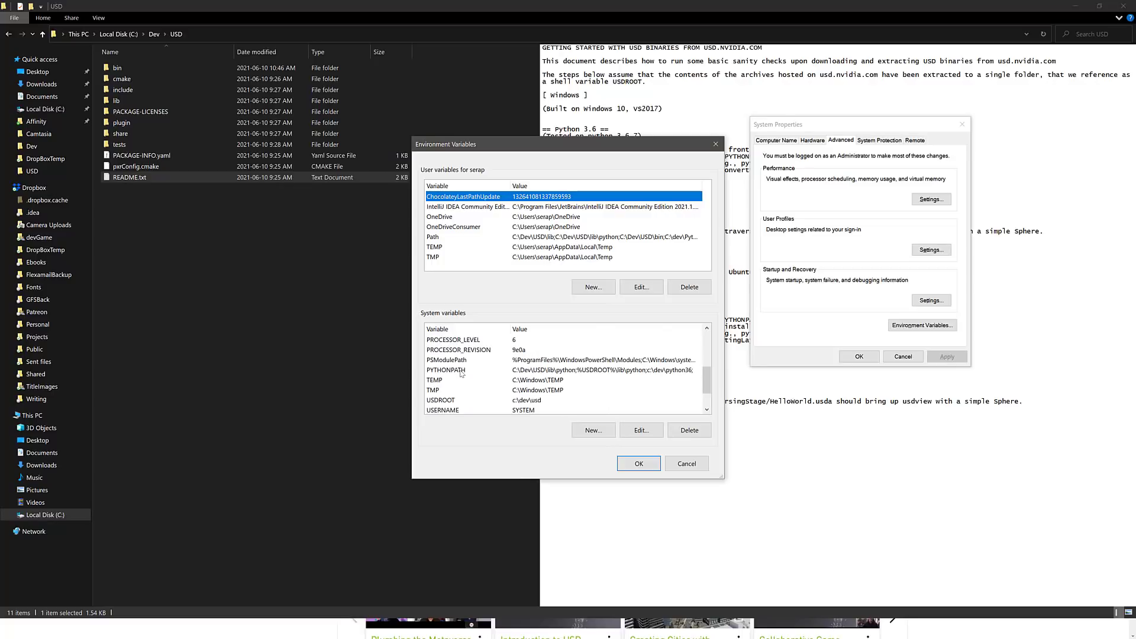
scroll(462, 364, down, 1)
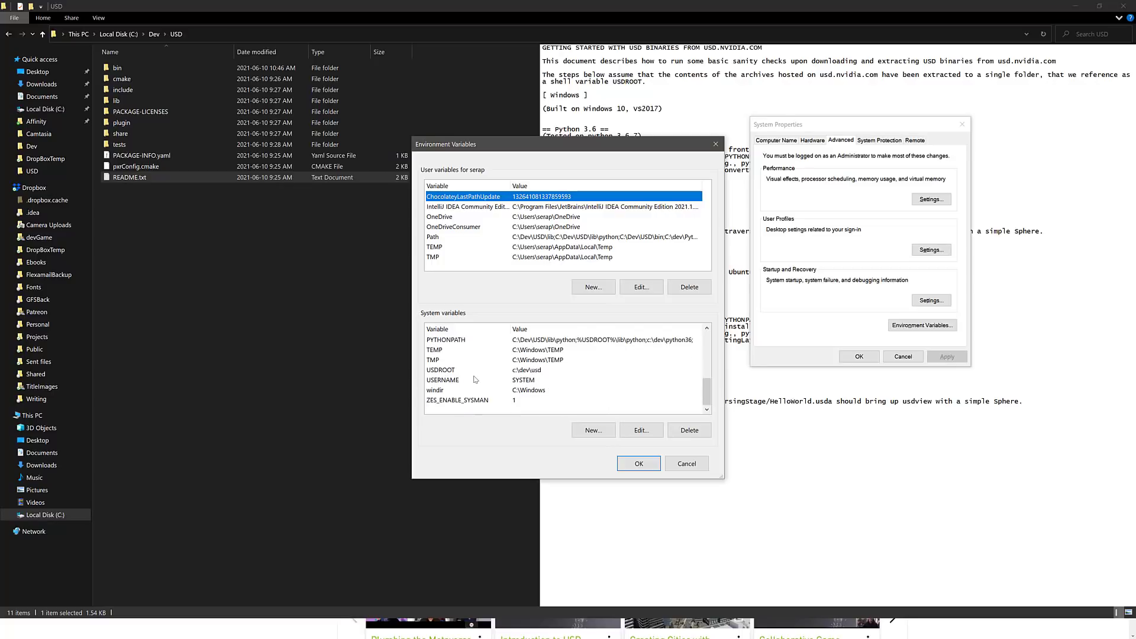
scroll(477, 379, up, 1)
click(432, 400)
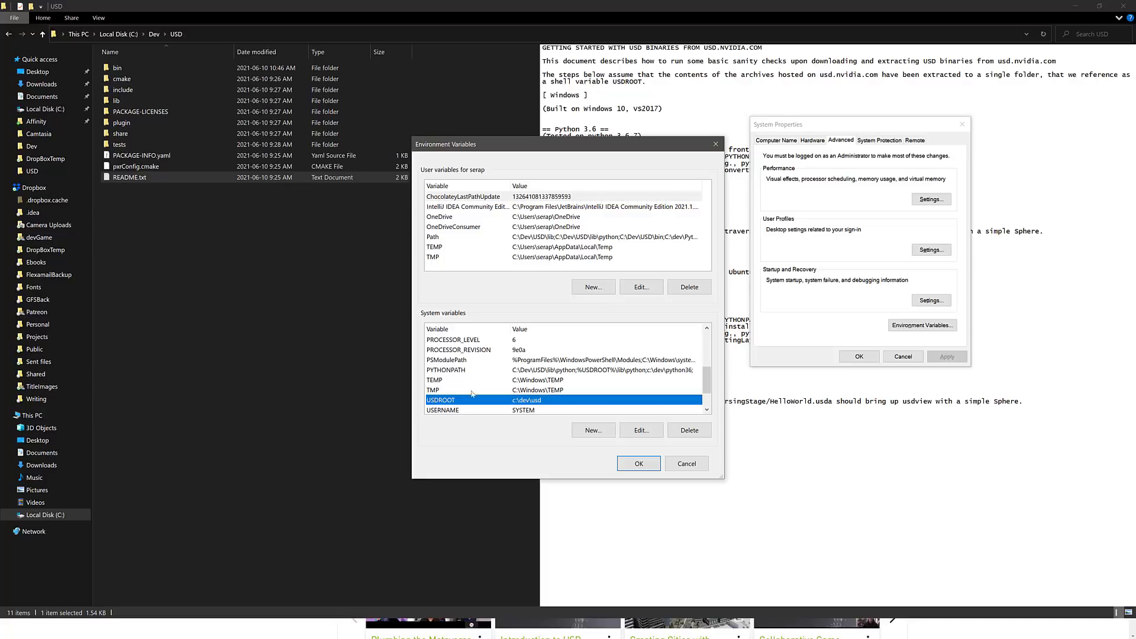
click(464, 371)
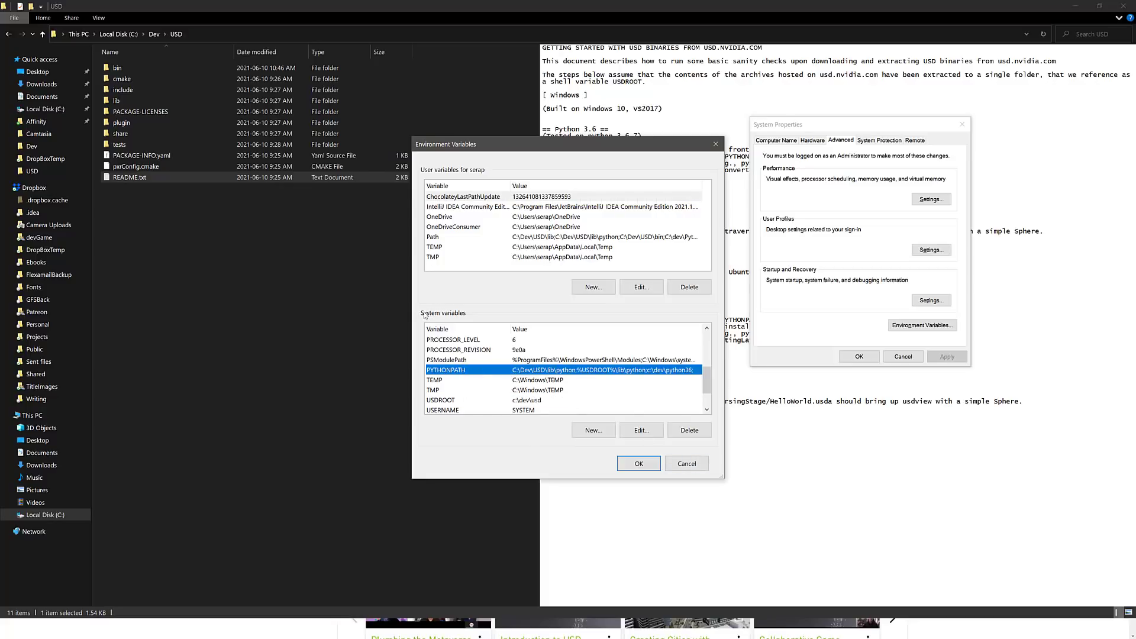
click(687, 465)
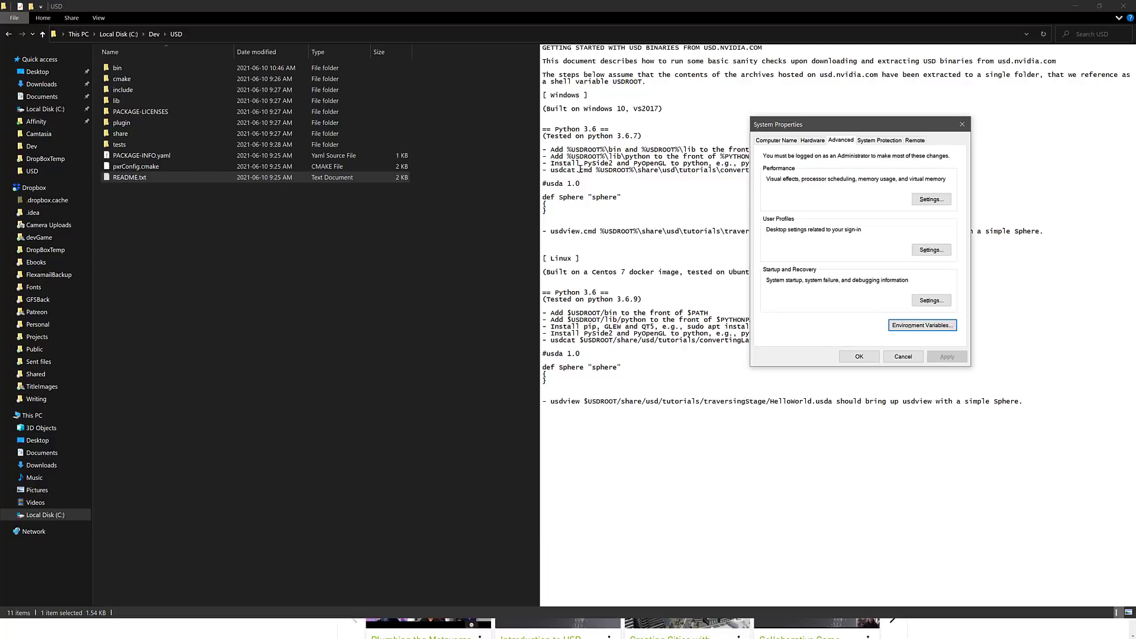
Switch to the USDShellExtension releases page in the browser to view its installers, and return to File Explorer
key(alt+Tab)
key(alt+Tab)
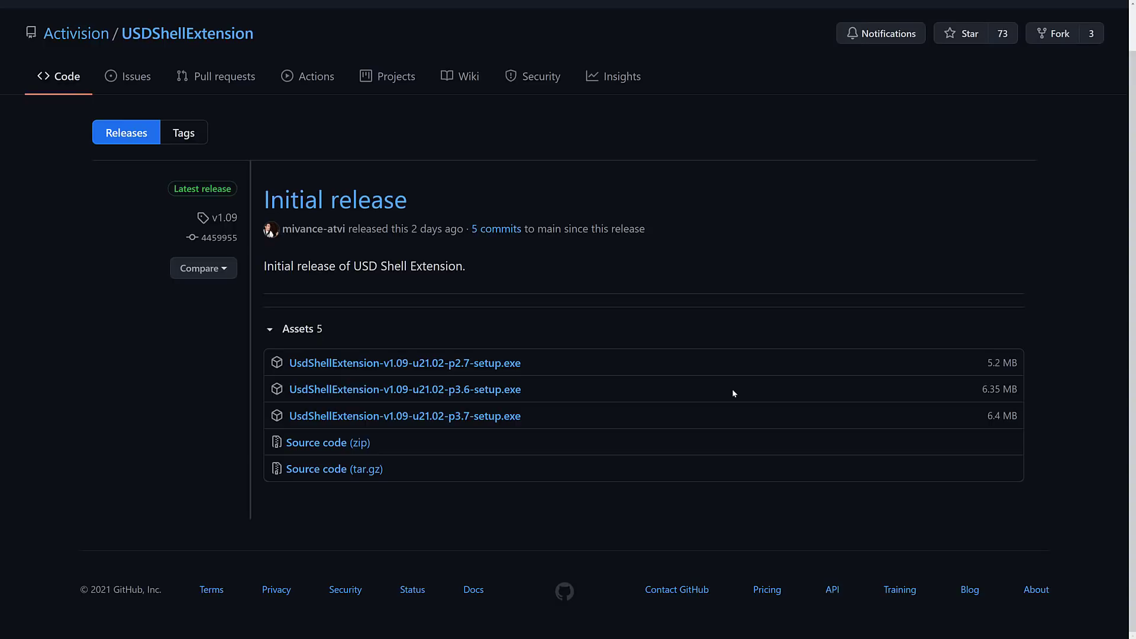
key(alt+Tab)
key(alt+Tab)
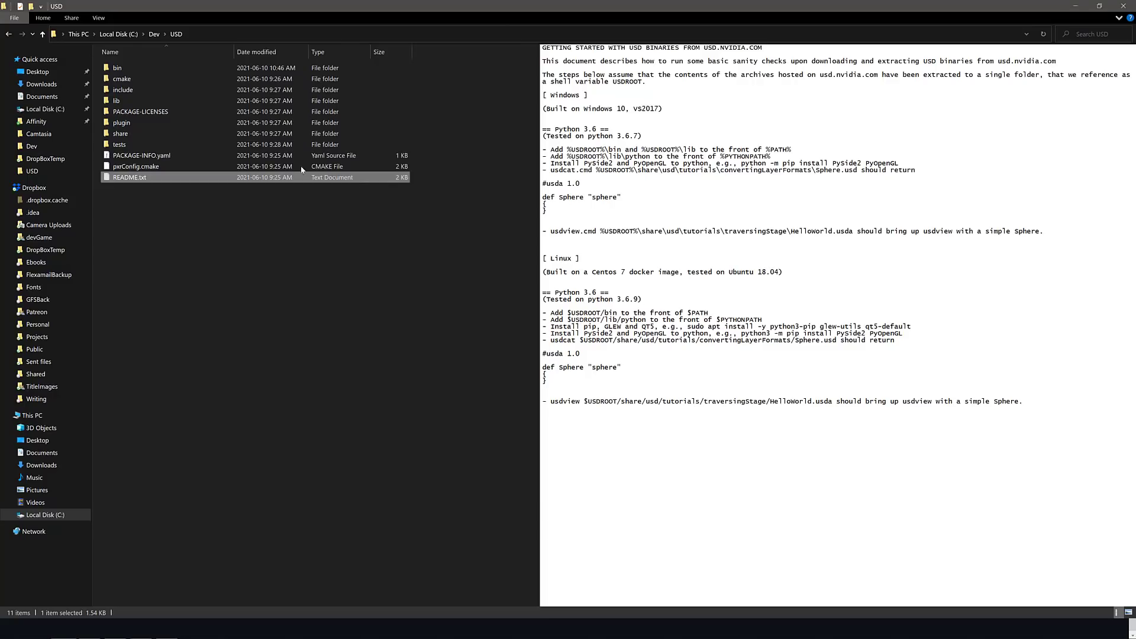
Browse to the lib\python\pxr folder inside the USD folder to view the Python modules, and close File Explorer
double_click(115, 103)
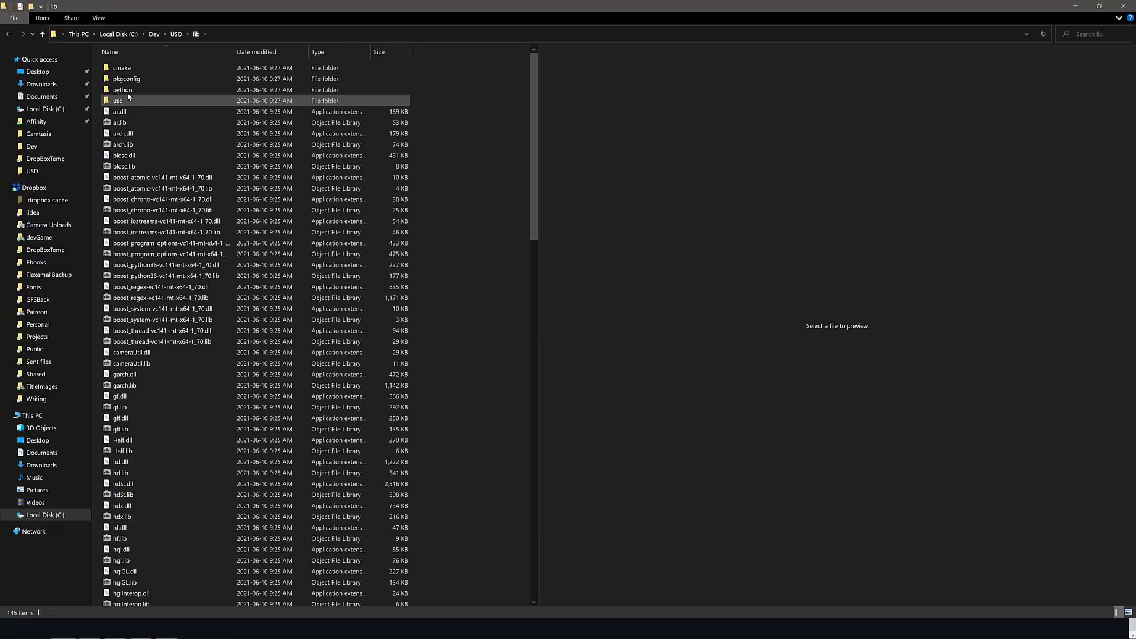
double_click(127, 91)
double_click(118, 69)
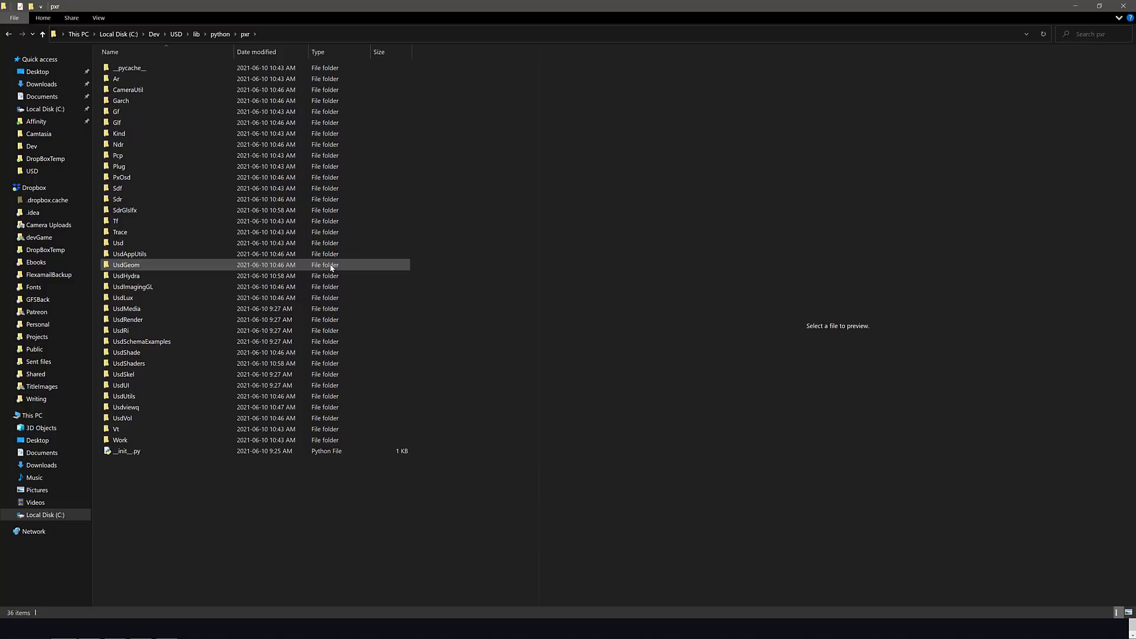
click(1125, 6)
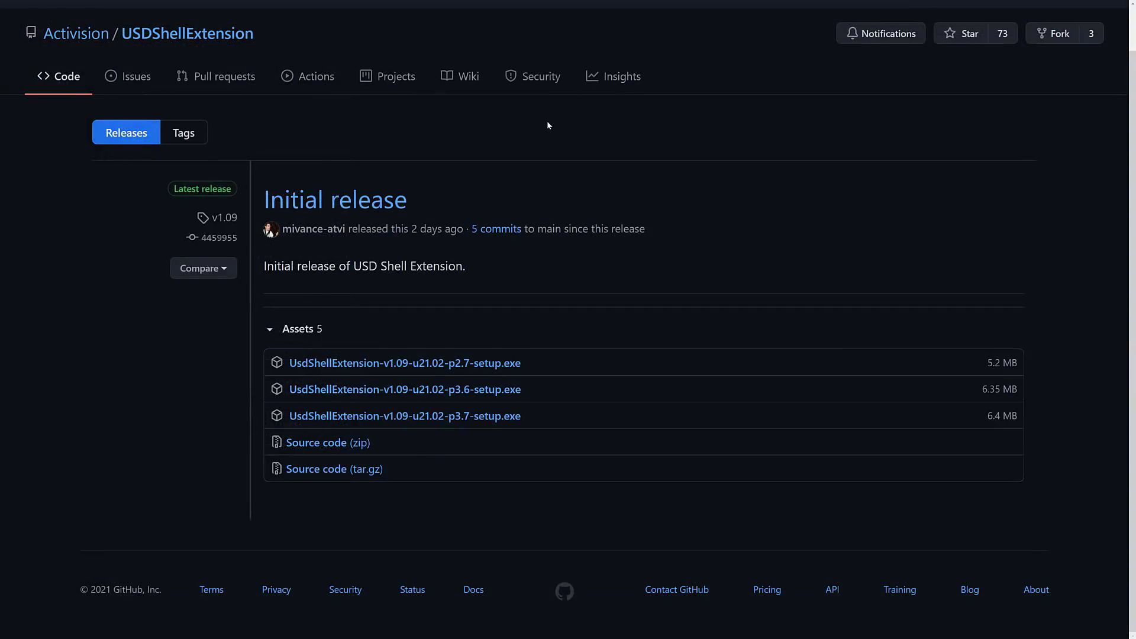
Open INSTALLING.md from the docs folder of the Activision USDShellExtension repository
click(188, 34)
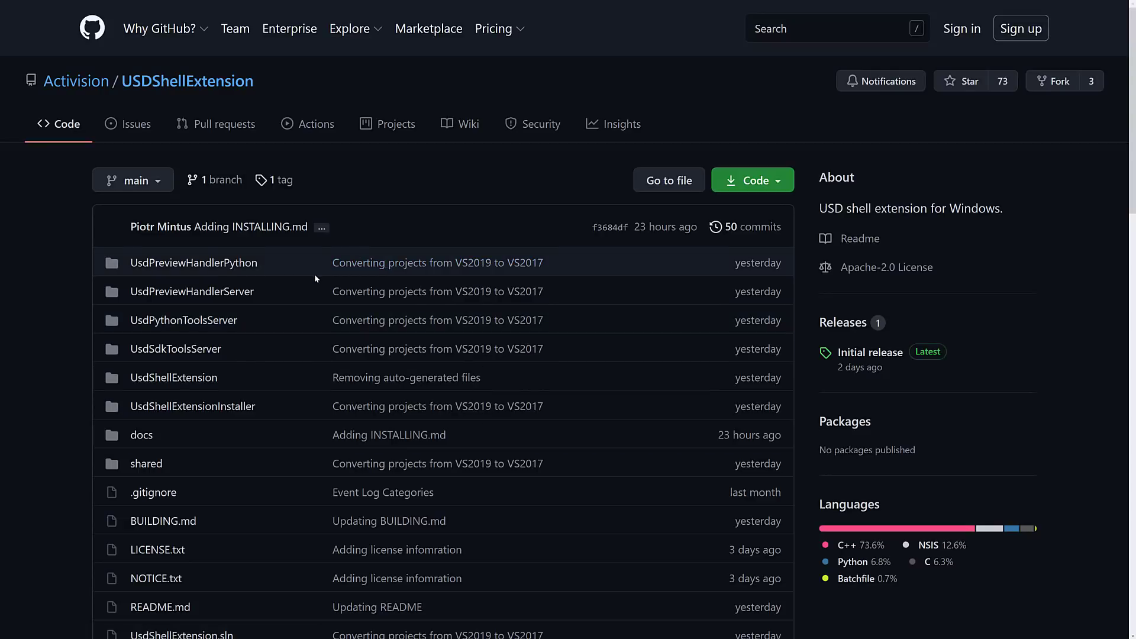
click(148, 441)
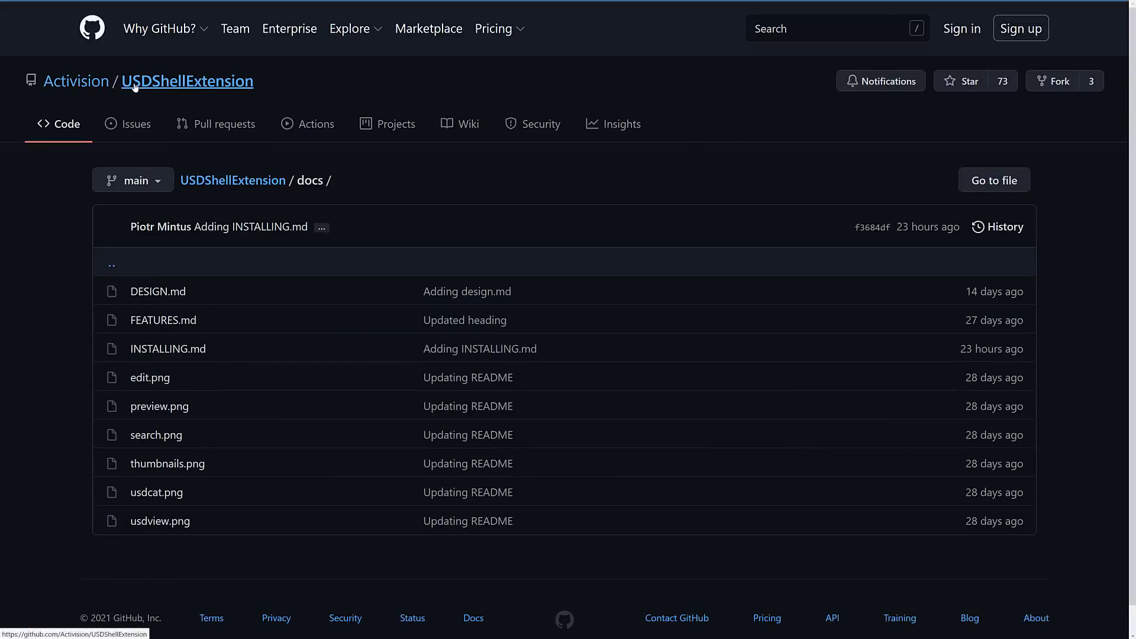
click(146, 350)
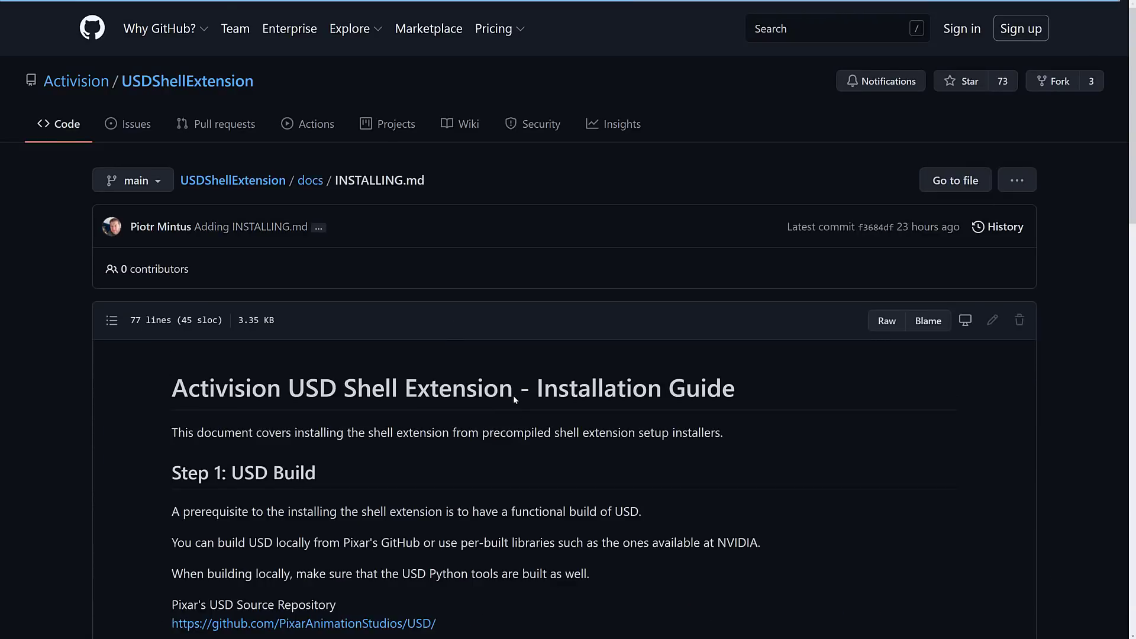
Read through the installation guide's USD build, usdview verification and shell extension setup steps, and return to the docs folder
scroll(513, 396, down, 20)
scroll(514, 395, up, 5)
scroll(568, 332, up, 5)
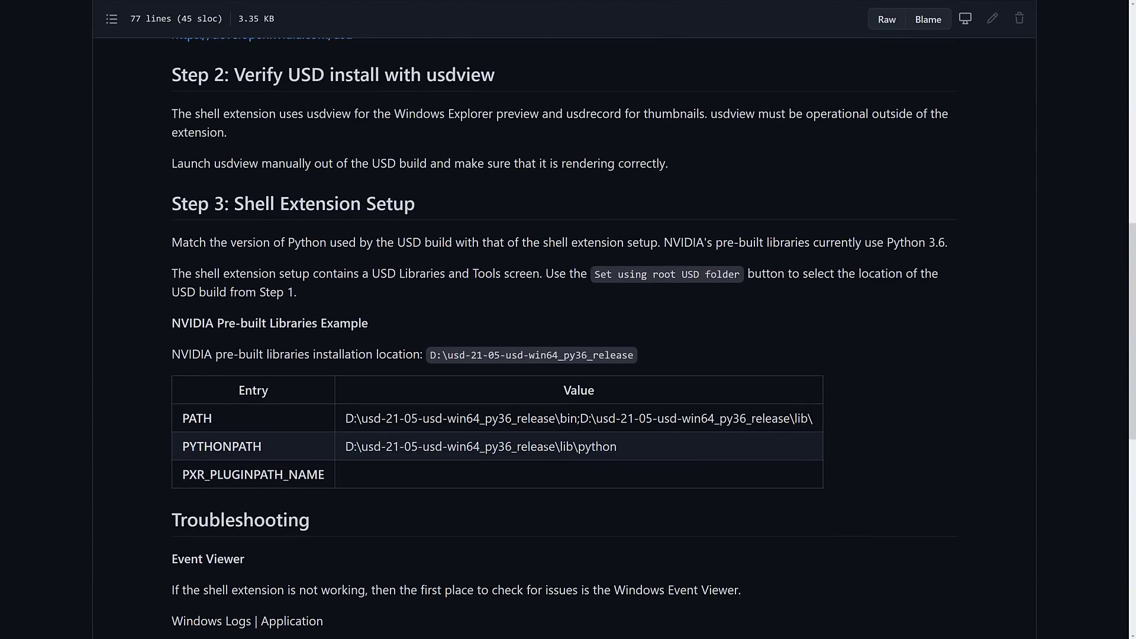
scroll(595, 377, up, 5)
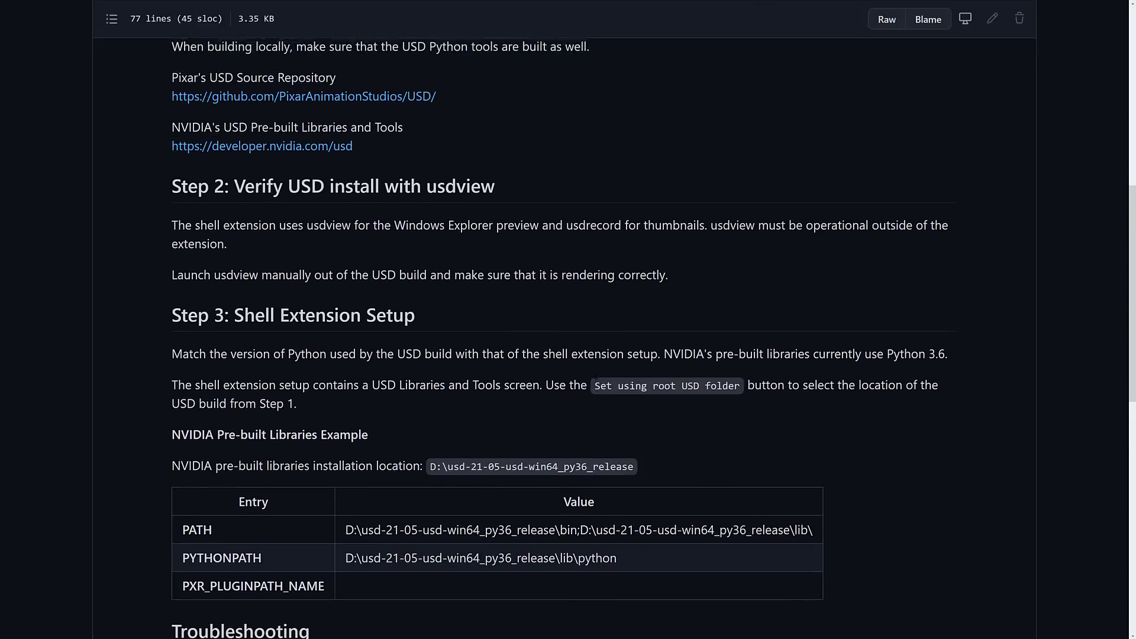
scroll(596, 376, up, 5)
click(310, 180)
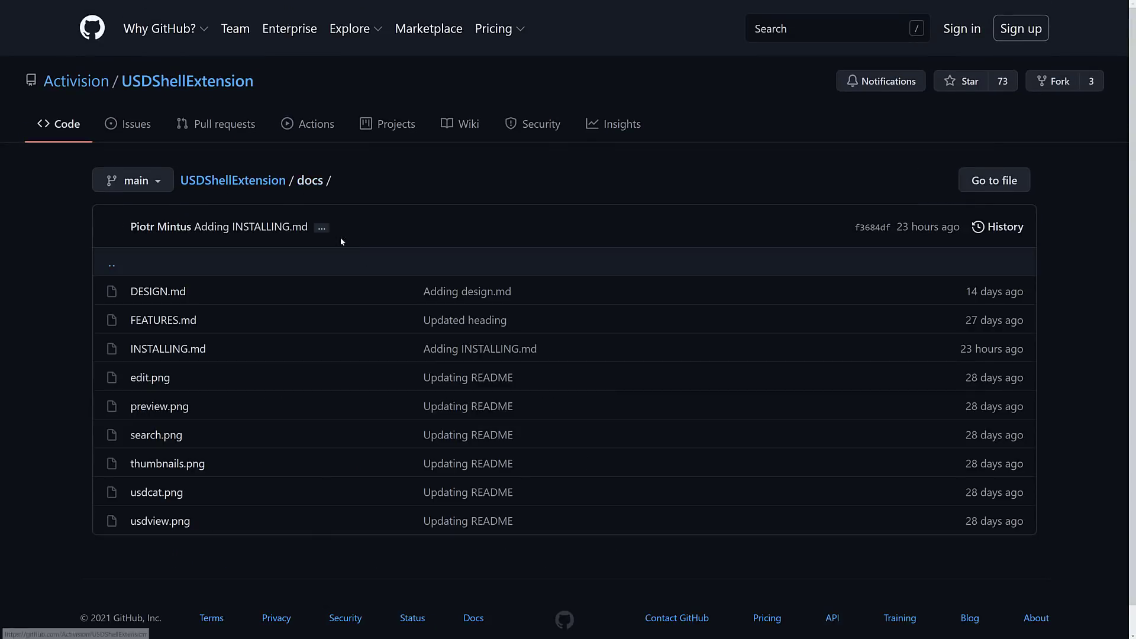
Open FEATURES.md from the docs folder and read its Windows Explorer thumbnails, preview, format conversion and edit sections
click(163, 320)
scroll(512, 374, down, 12)
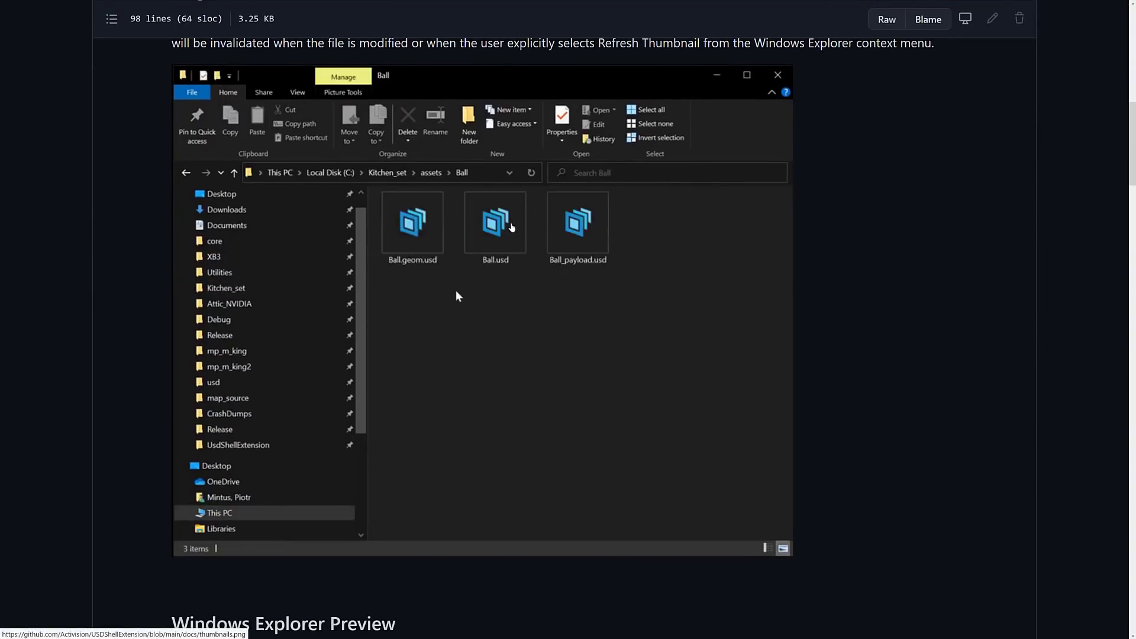
scroll(560, 332, down, 5)
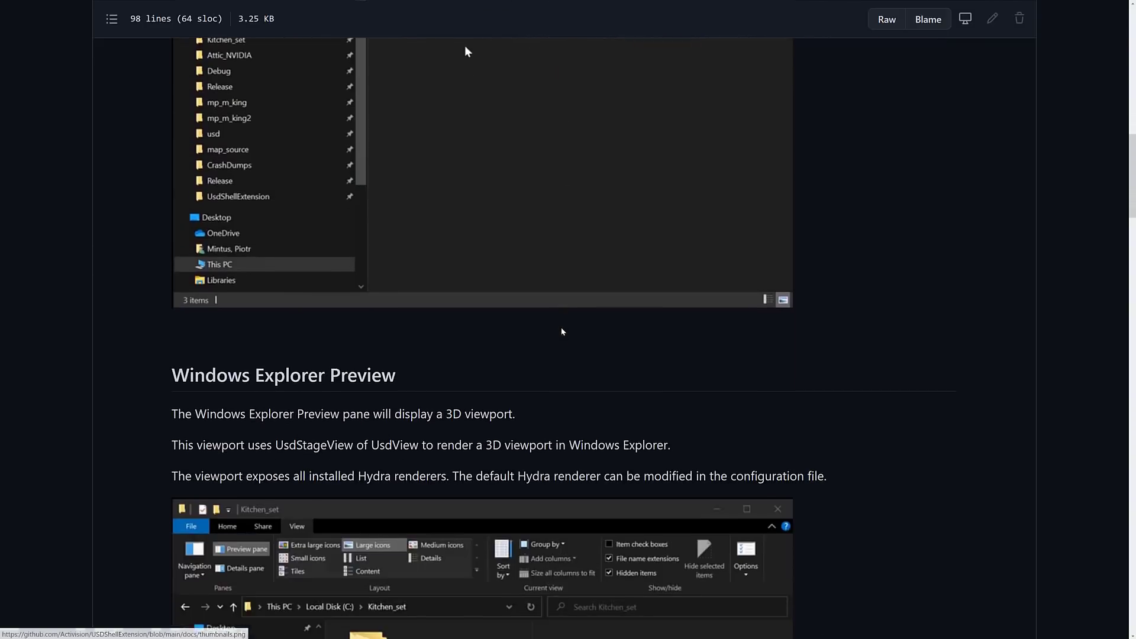
scroll(557, 318, down, 6)
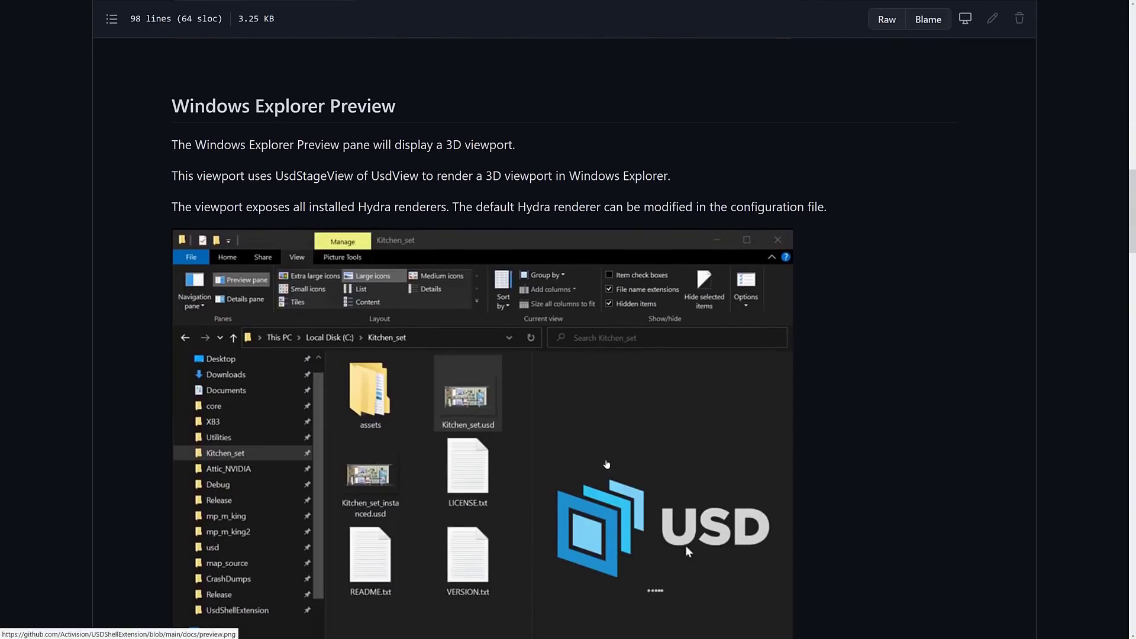
scroll(631, 429, down, 10)
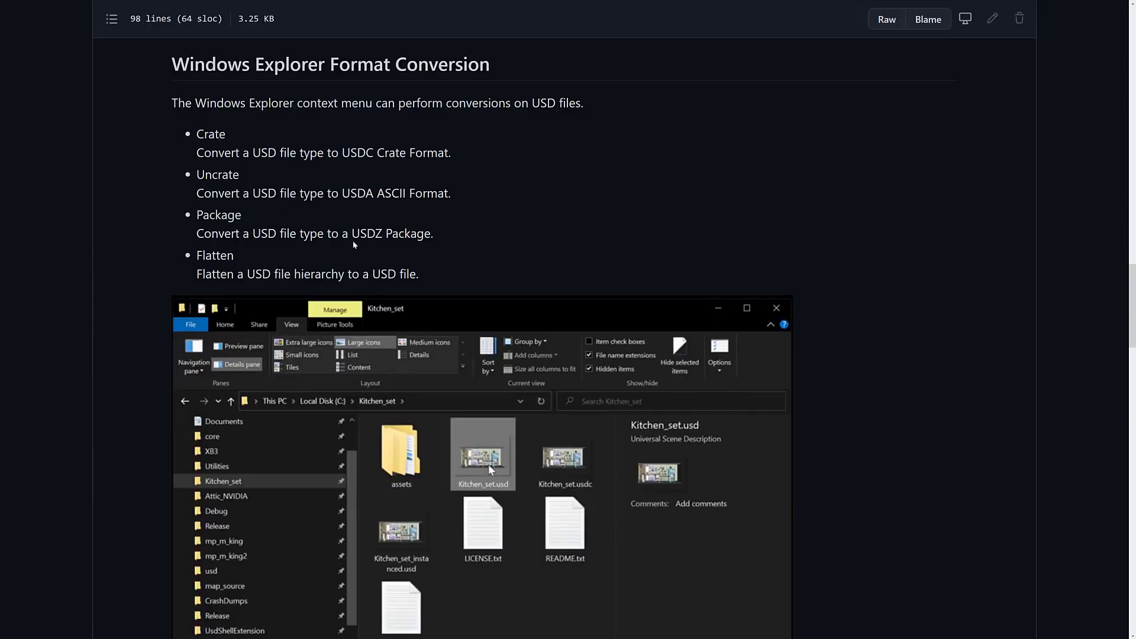
scroll(558, 293, down, 10)
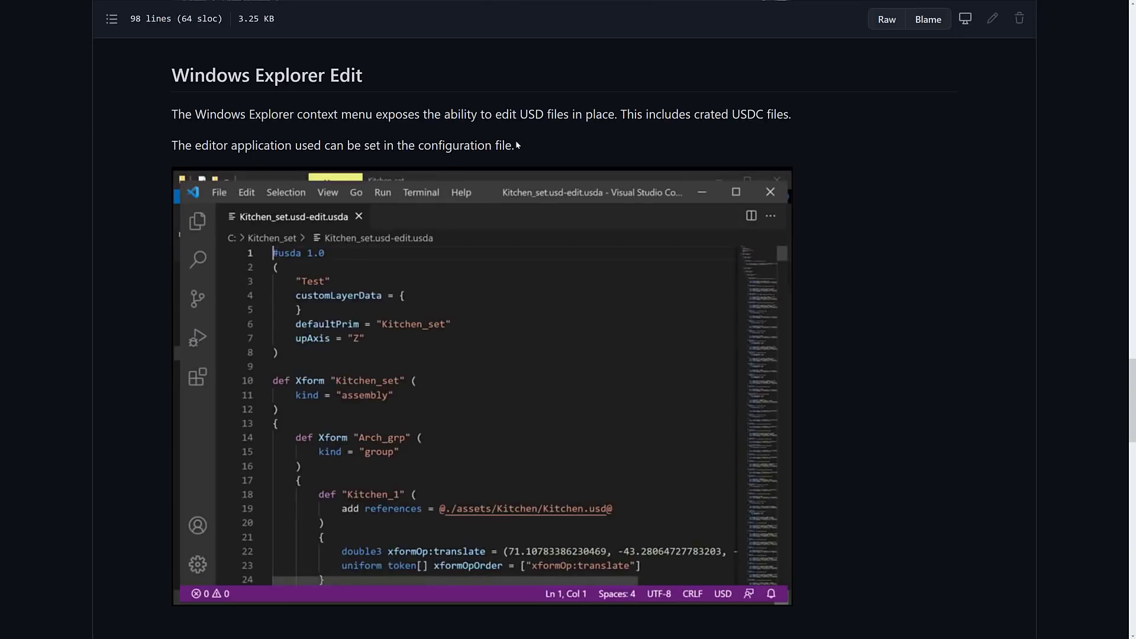
Read the Windows Search and UsdView sections of FEATURES.md, and return to its table of contents
scroll(406, 358, down, 8)
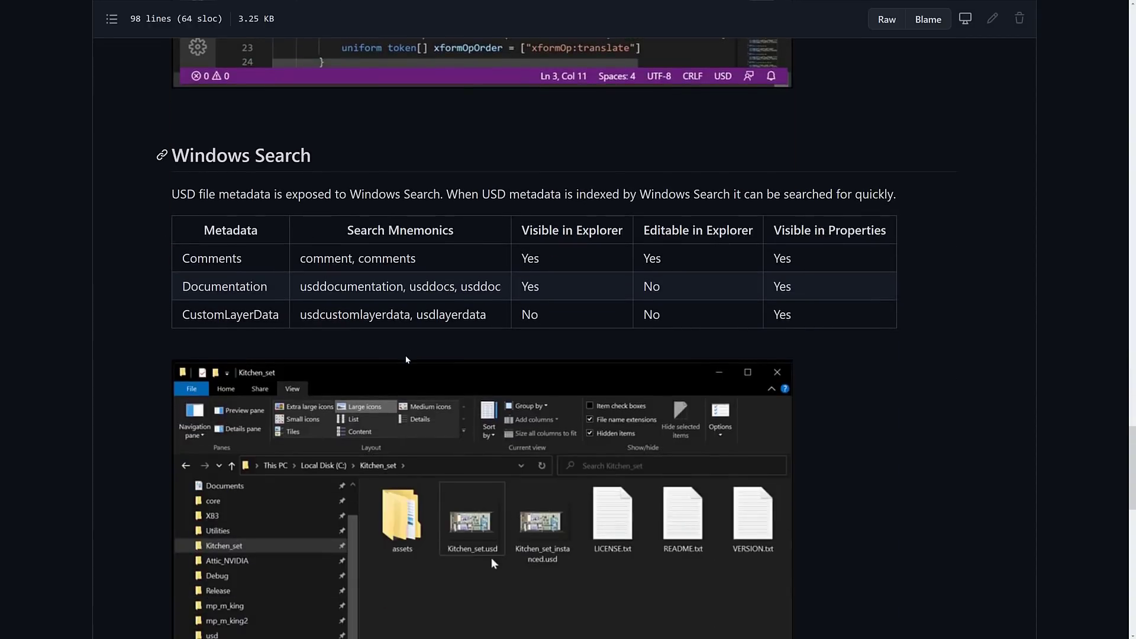
scroll(406, 360, down, 7)
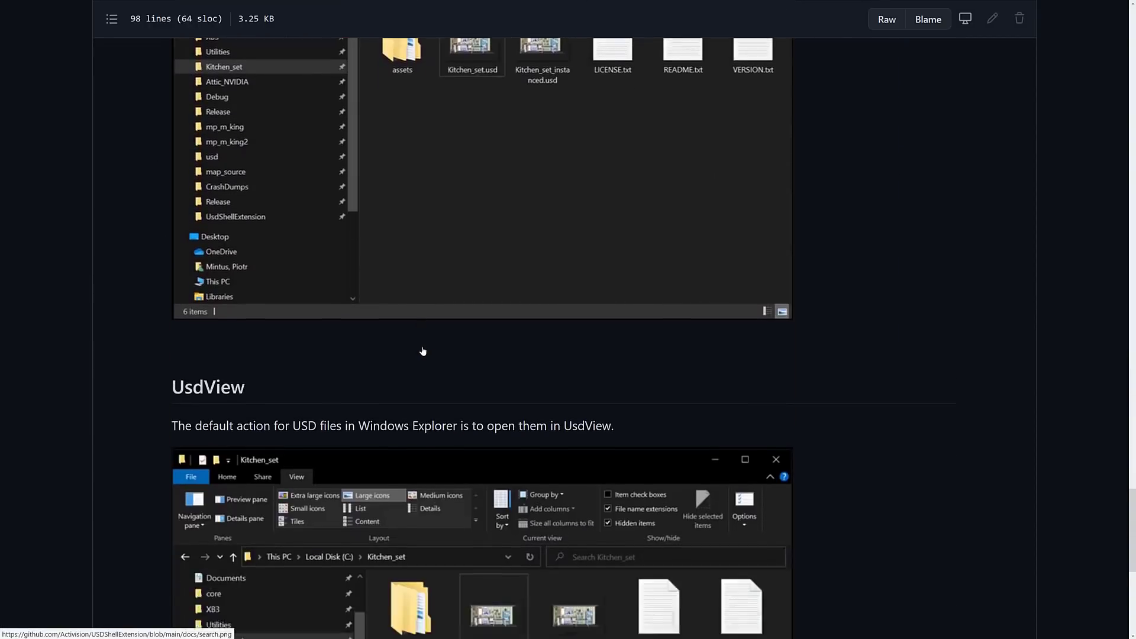
scroll(422, 352, down, 6)
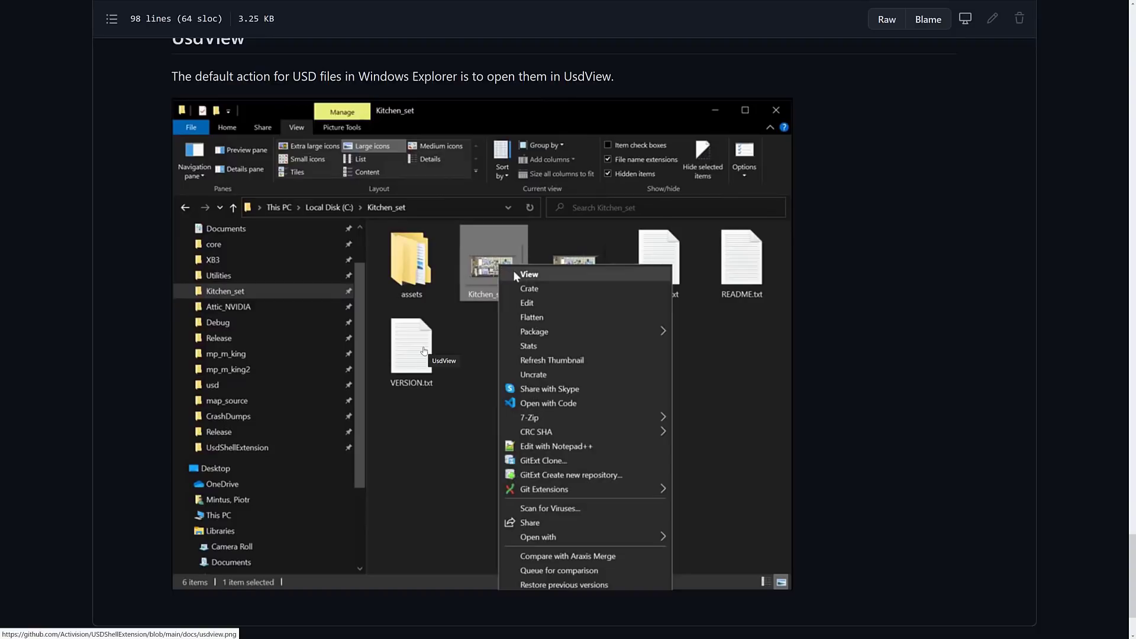
scroll(521, 329, down, 2)
scroll(521, 329, up, 3)
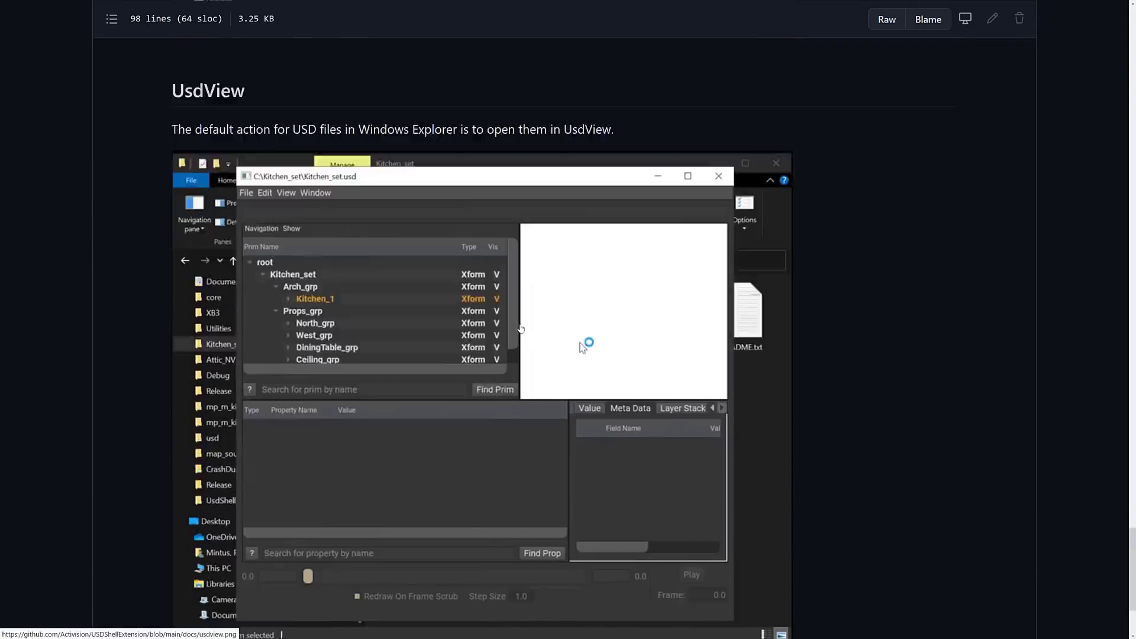
scroll(521, 328, up, 20)
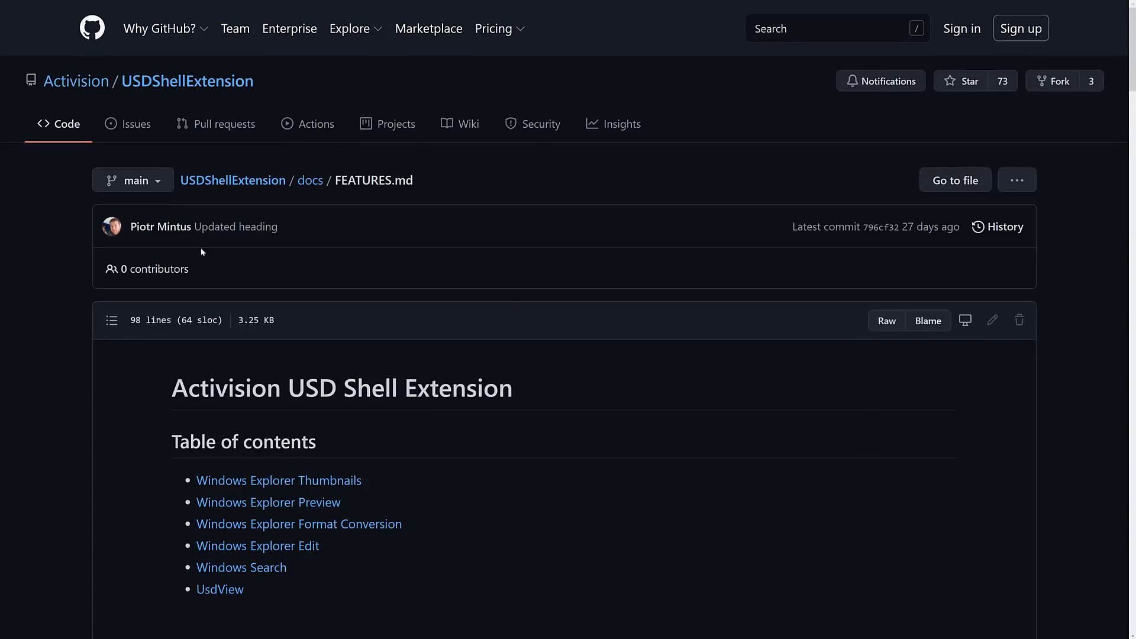
Return to the USDShellExtension repository's main page, view its NSIS source files through the language breakdown, and go back to the file list
click(210, 89)
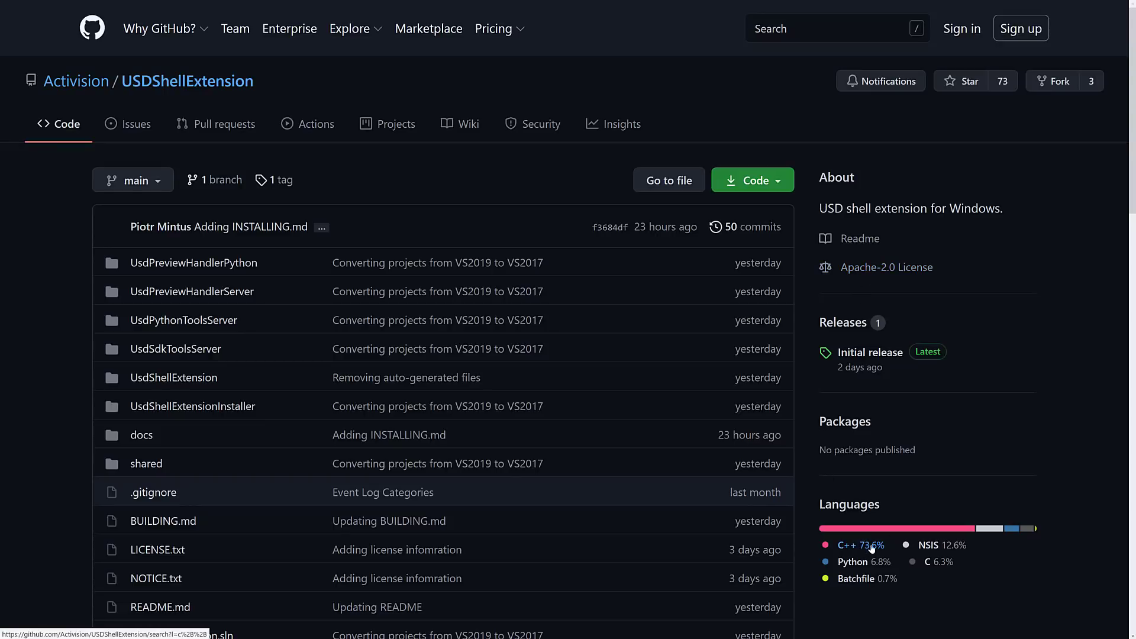
click(949, 551)
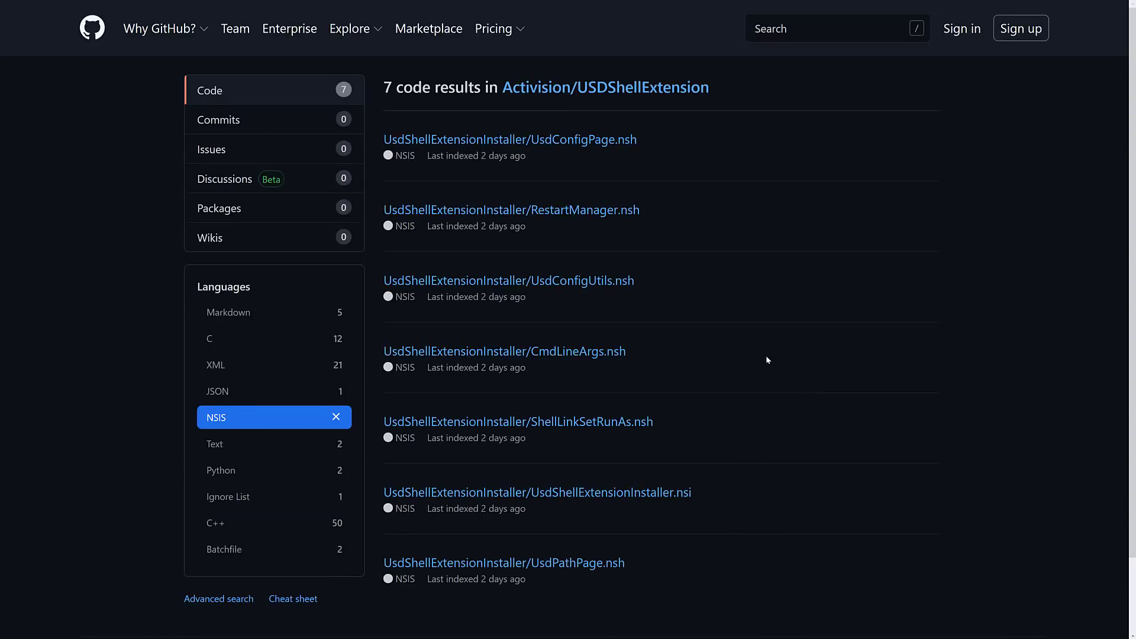
key(alt+Left)
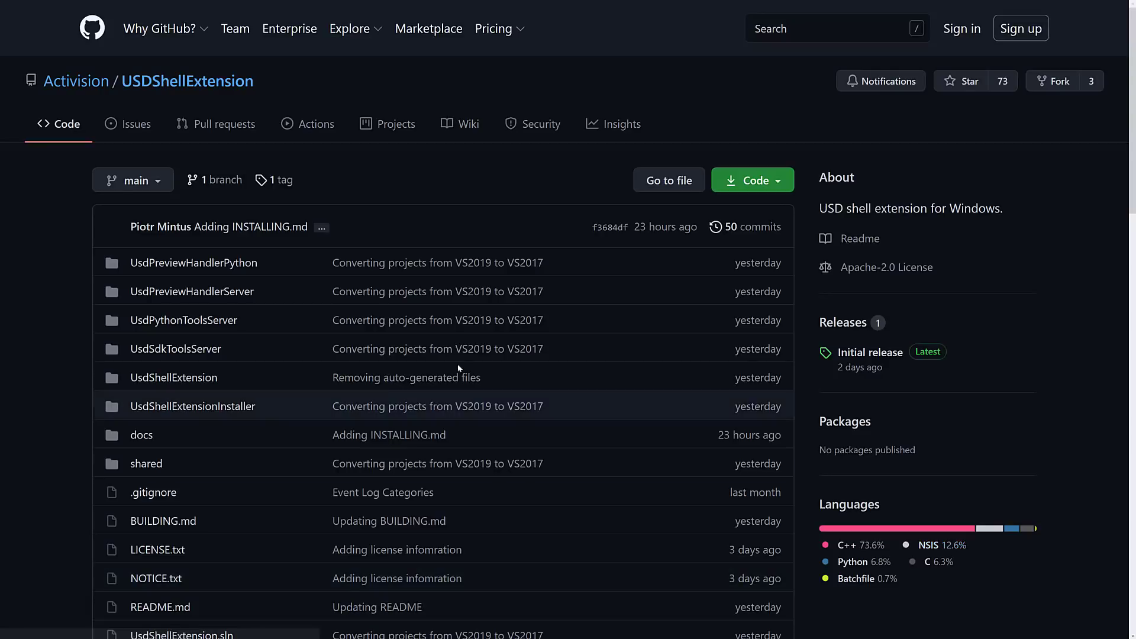
scroll(580, 457, down, 5)
scroll(578, 431, up, 5)
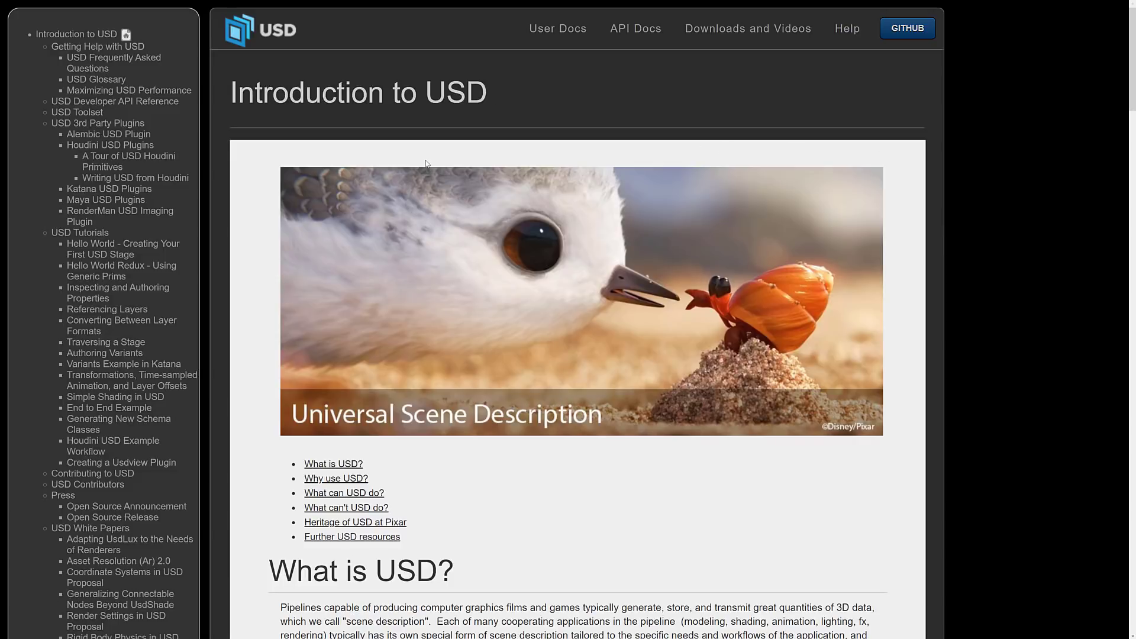
Switch from the Introduction to USD page to the PixarAnimationStudios/USD repository, and select the Activision USDShellExtension repository page
key(alt+Tab)
key(alt+Tab)
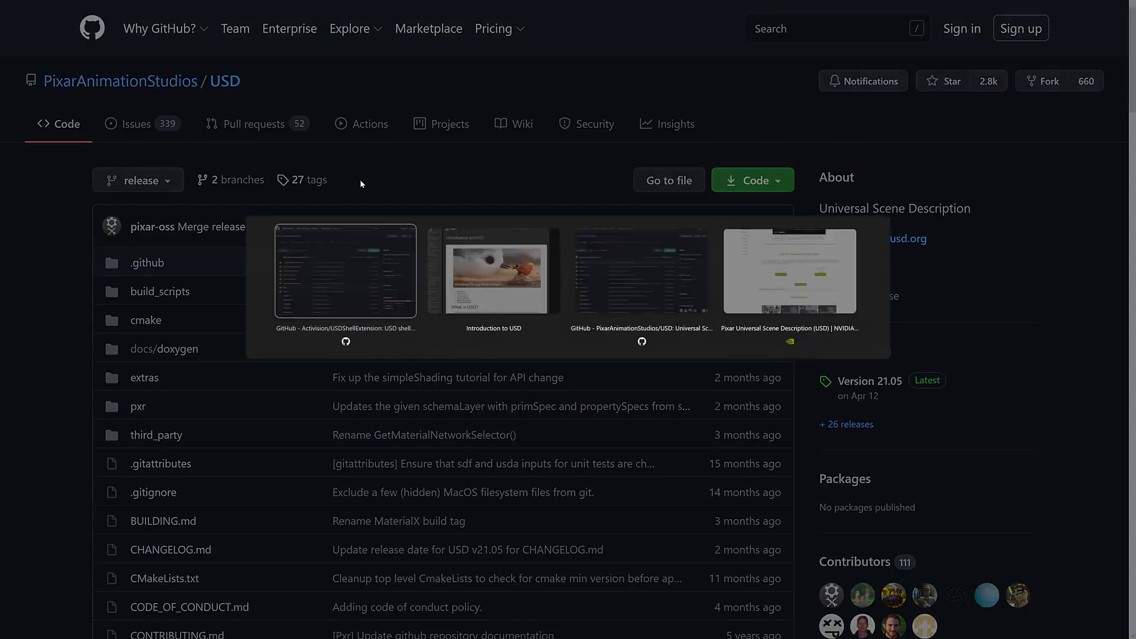